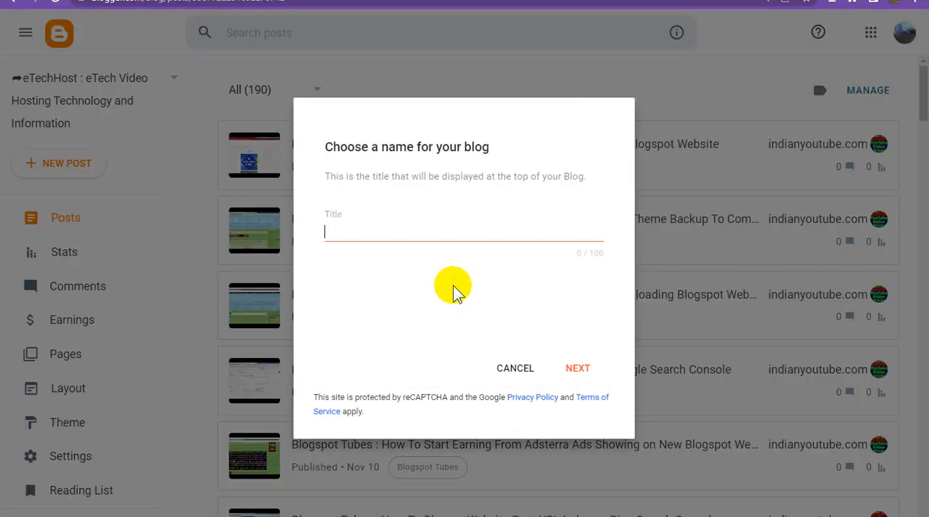
Step: Name the new blog "Rumble Hosting Video : #Rumble Online Web Video Hosting Video Monetize Platform" and continue to the URL stage
key(ctrl+v)
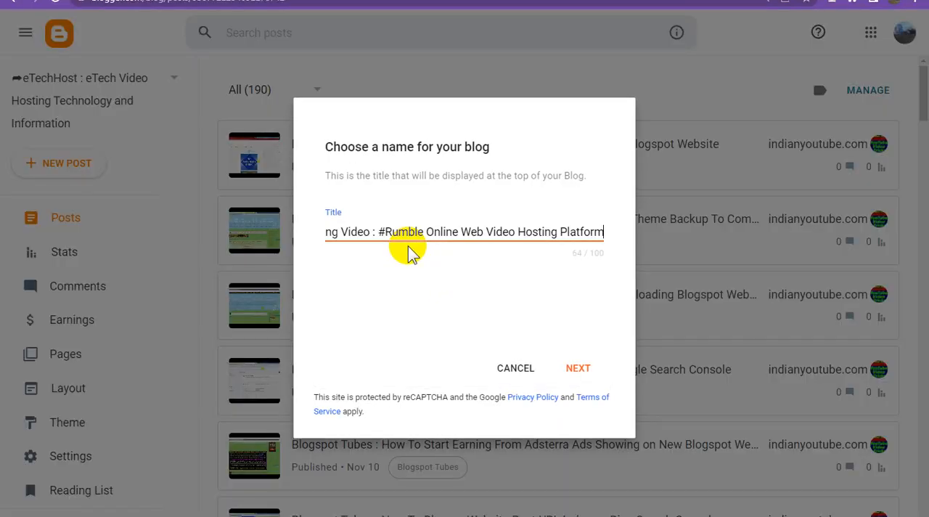
click(585, 372)
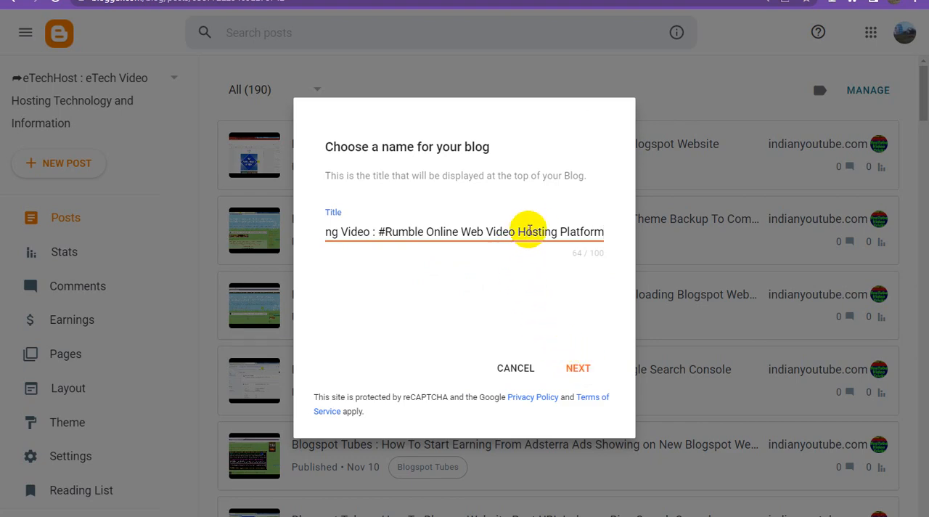
click(559, 232)
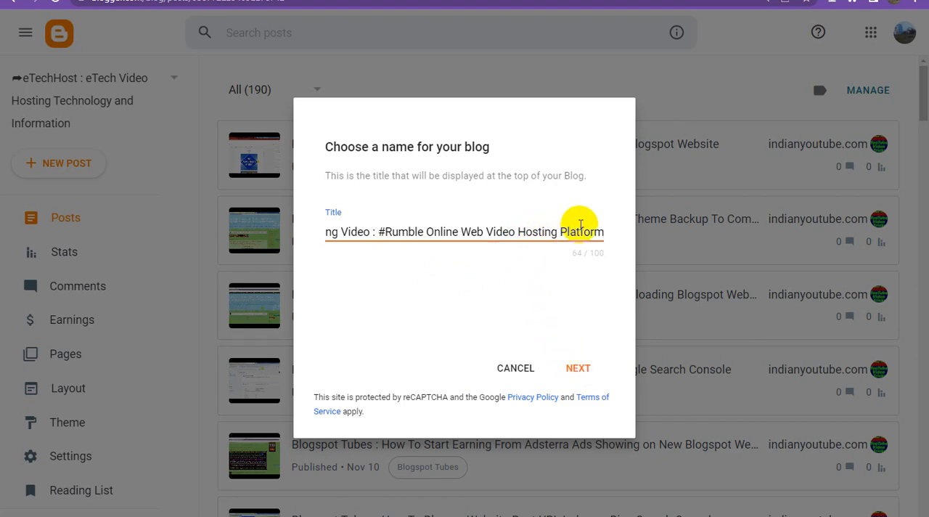
text(More)
text(tize )
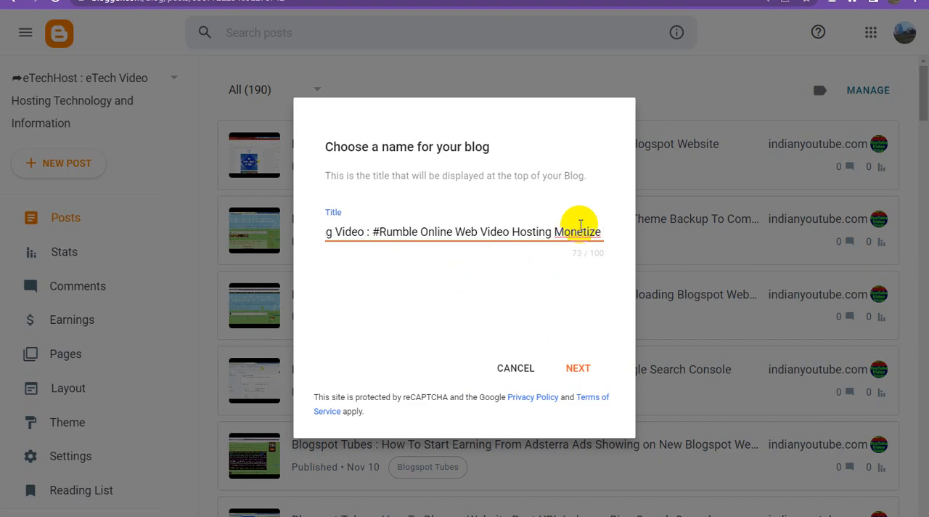
text(Video)
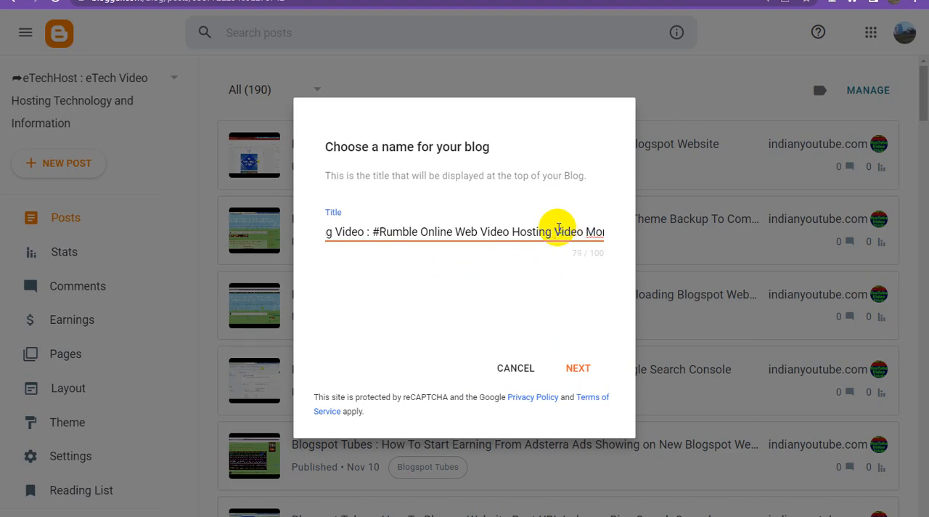
key(ctrl+a)
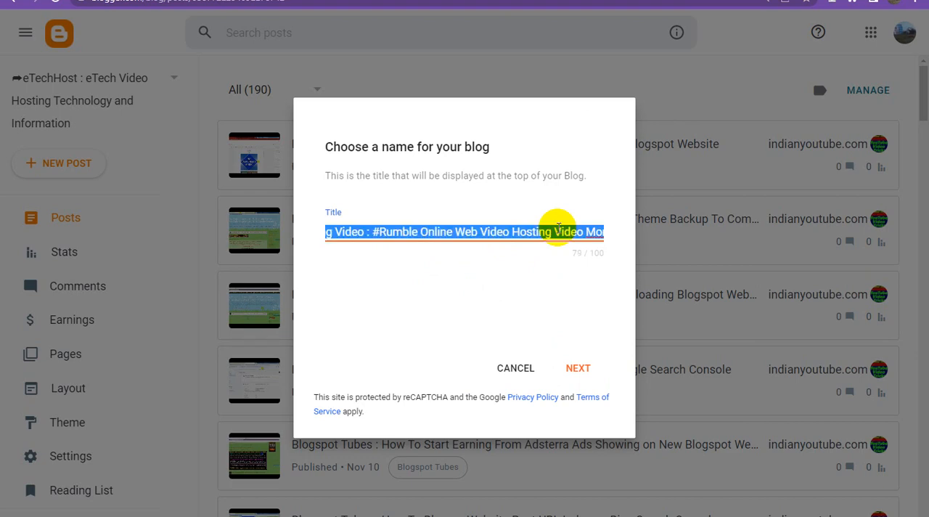
click(578, 368)
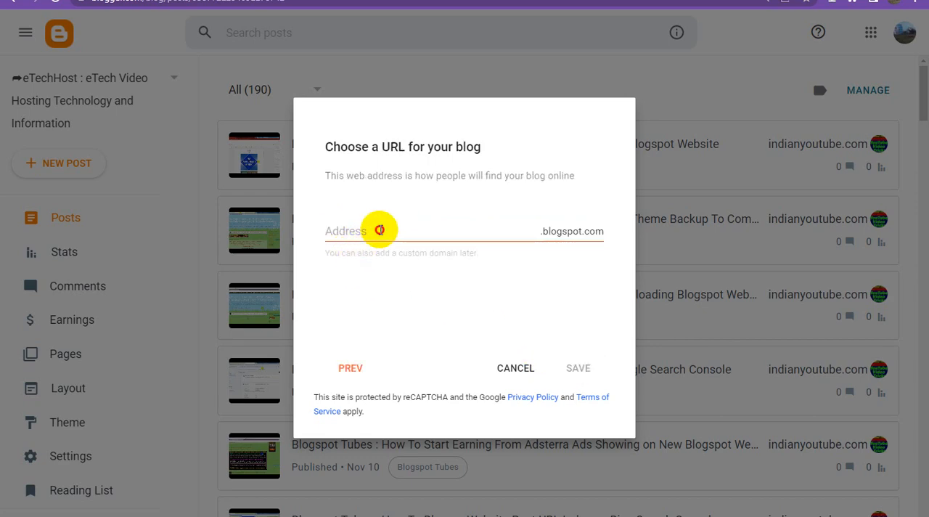
Step: Set the blog address to RumbleHostingVideo.blogspot.com without spaces and save to create the blog
click(379, 230)
text(Rumble Hosting Video)
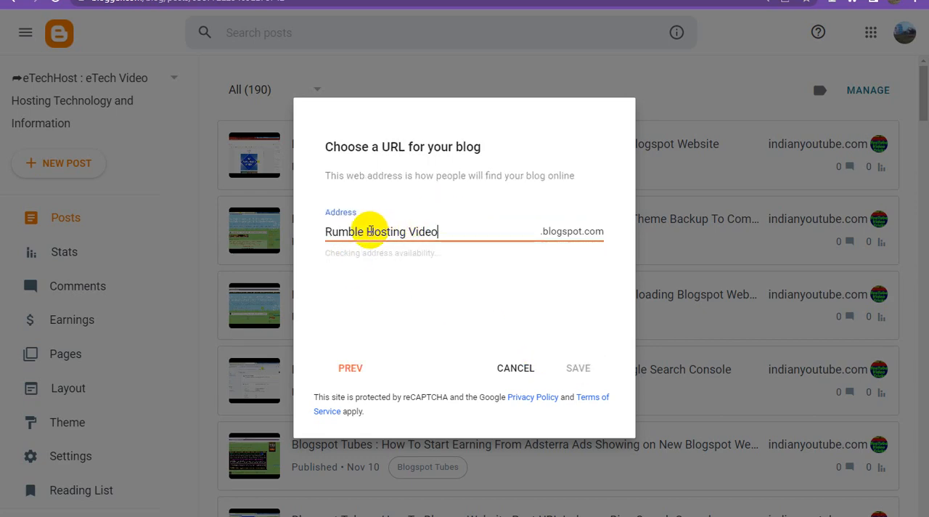
click(368, 231)
key(BackSpace)
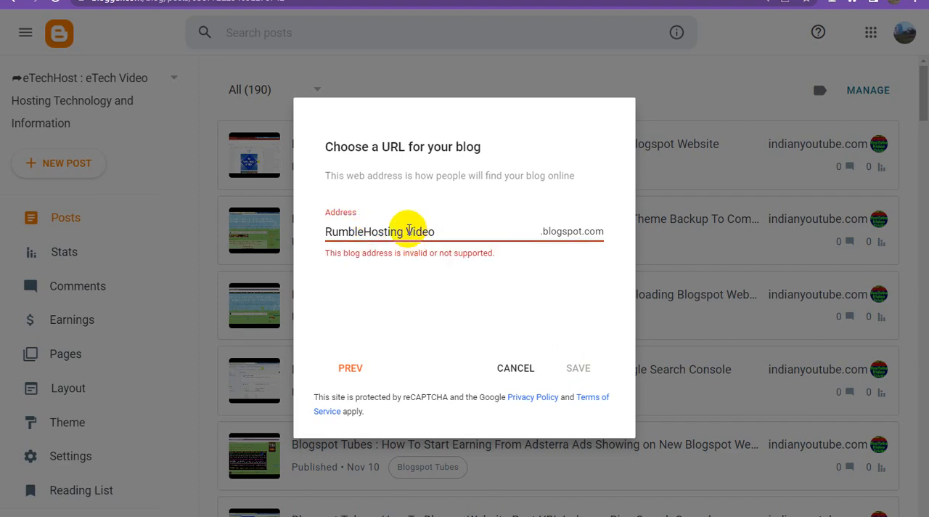
click(407, 231)
key(BackSpace)
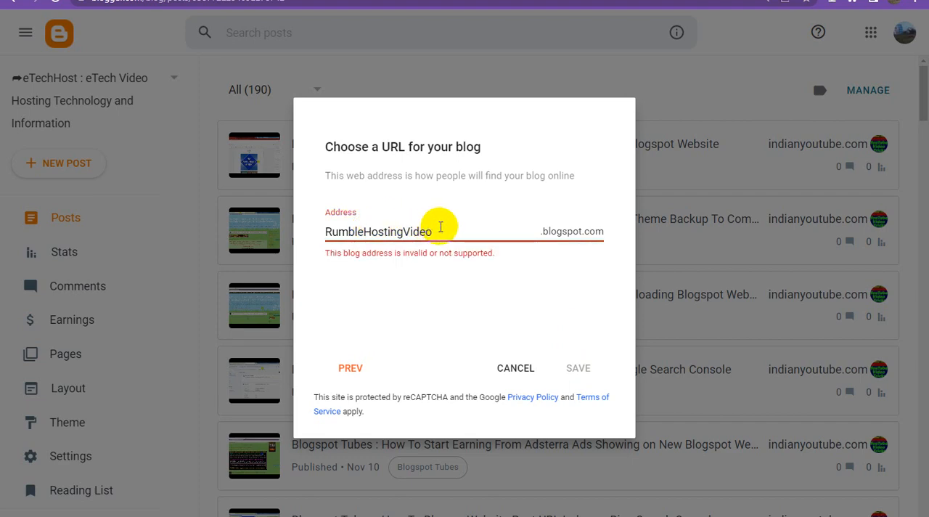
click(505, 308)
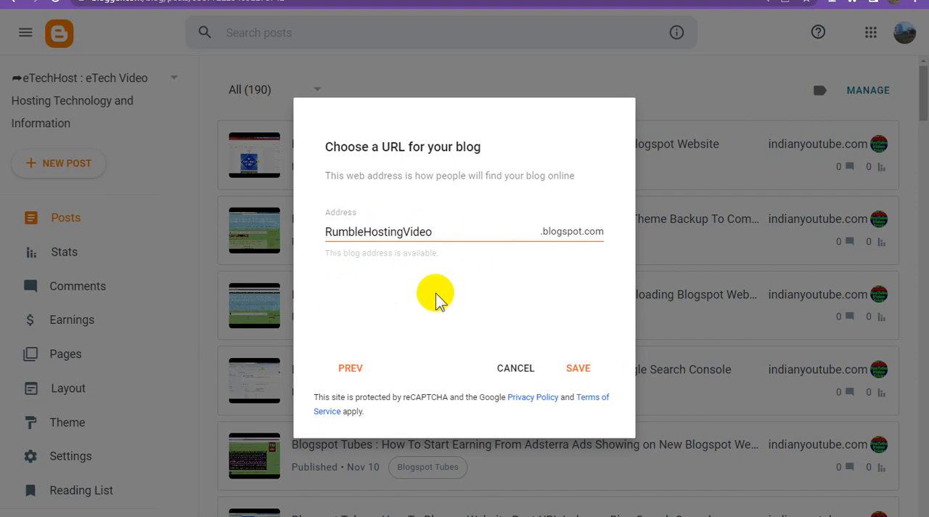
click(583, 365)
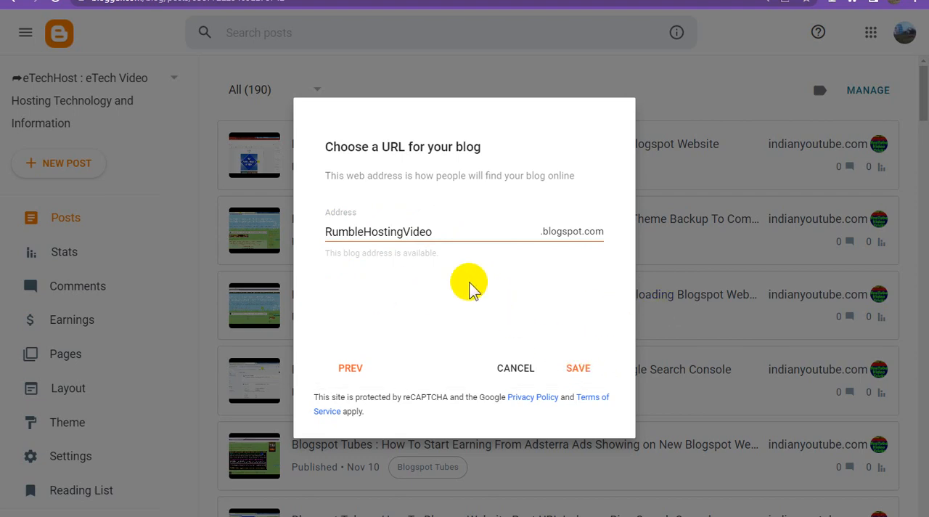
click(585, 369)
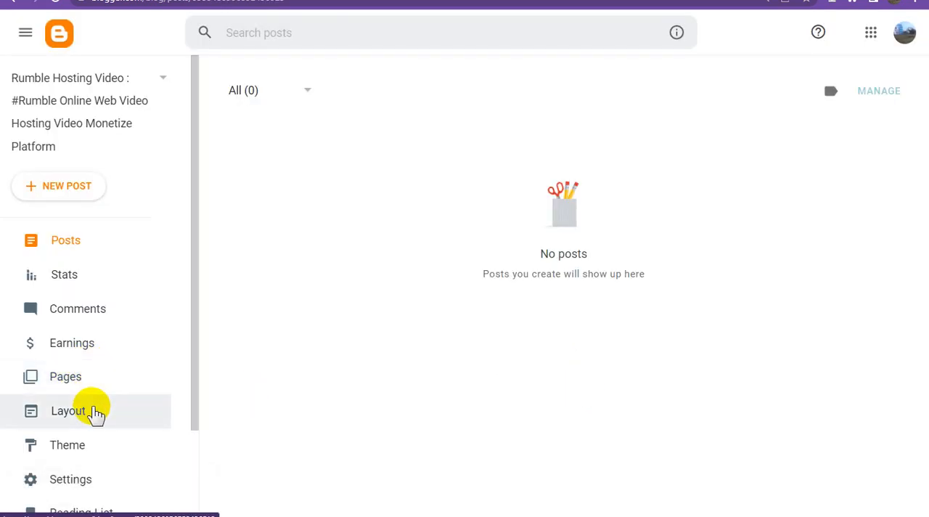
Step: View the new blog, check its title heading and web address, and return to the Blogger dashboard
scroll(97, 414, down, 2)
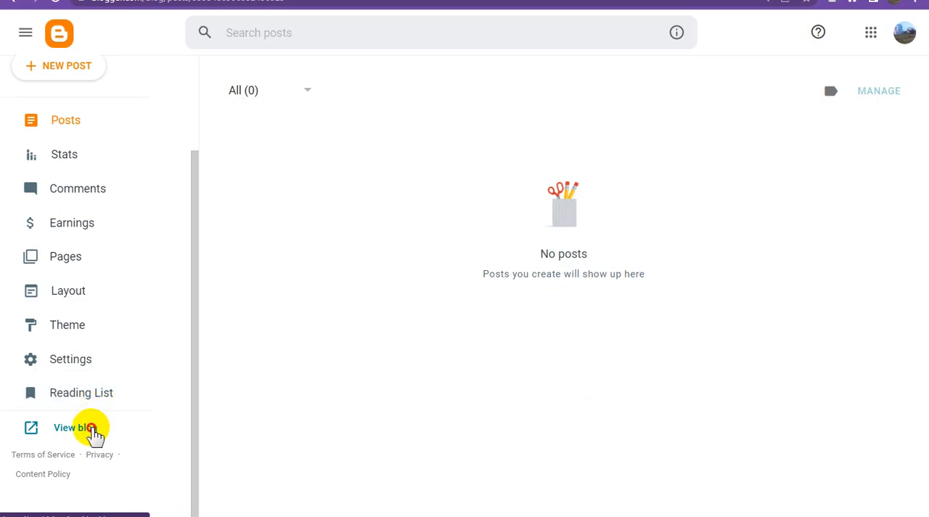
click(92, 435)
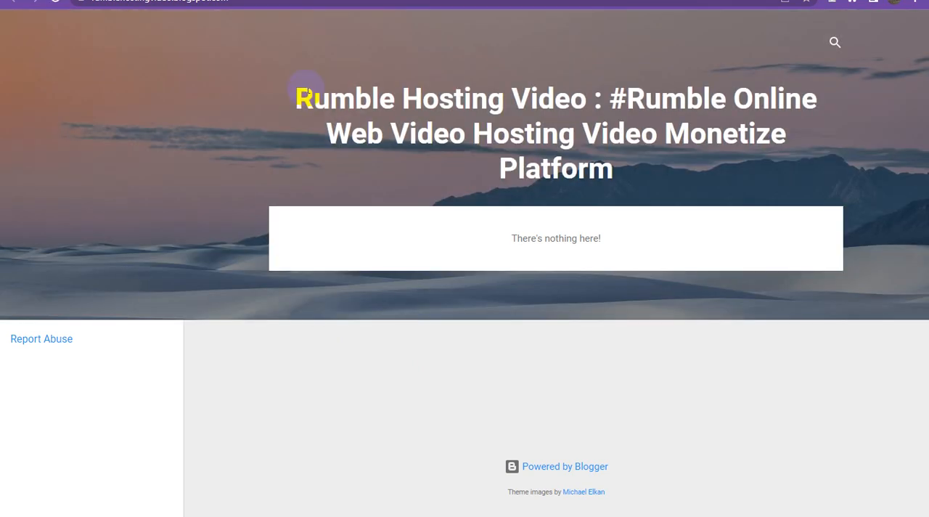
drag(299, 99, 670, 180)
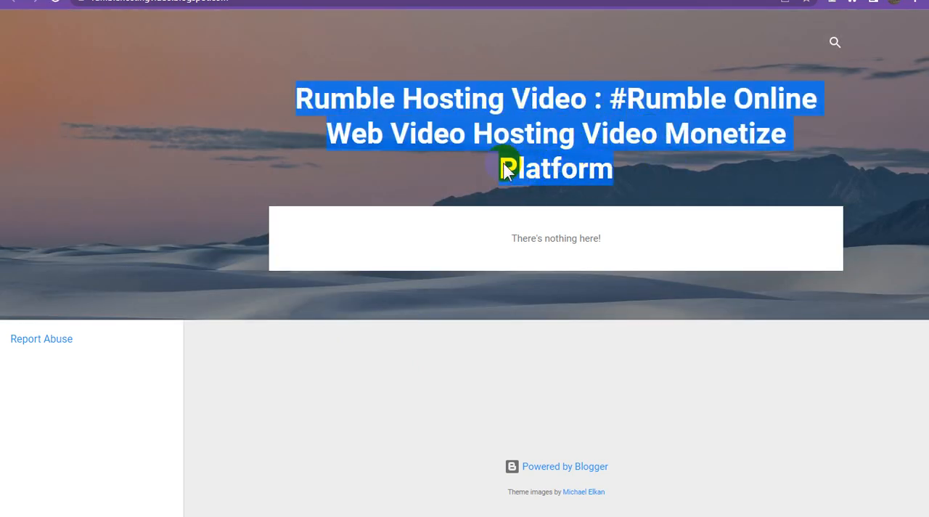
click(225, 1)
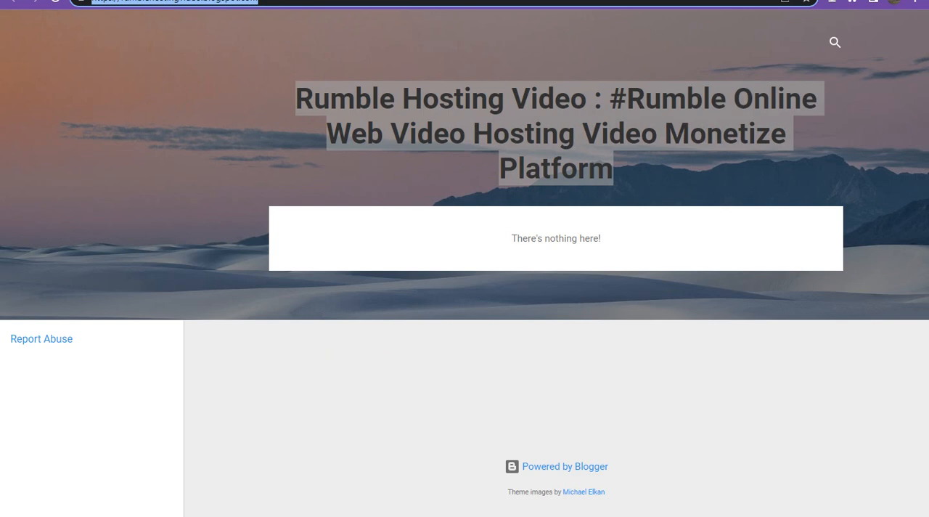
click(465, 0)
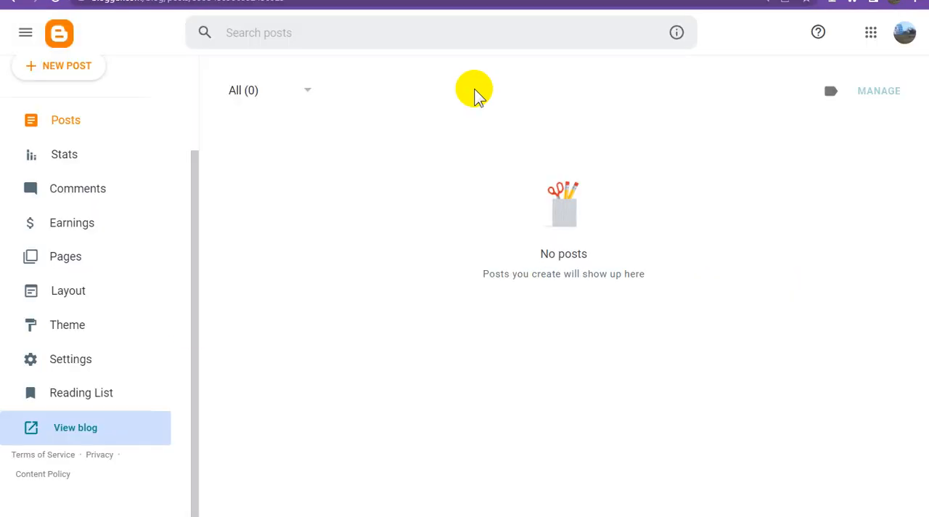
Step: Open the Contempo Light theme's HTML for editing and delete all of its code
click(77, 328)
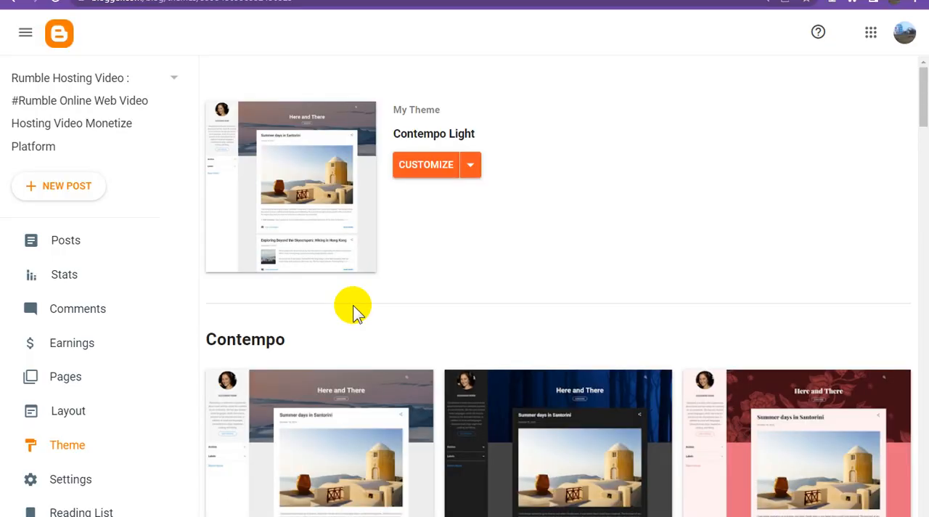
click(470, 167)
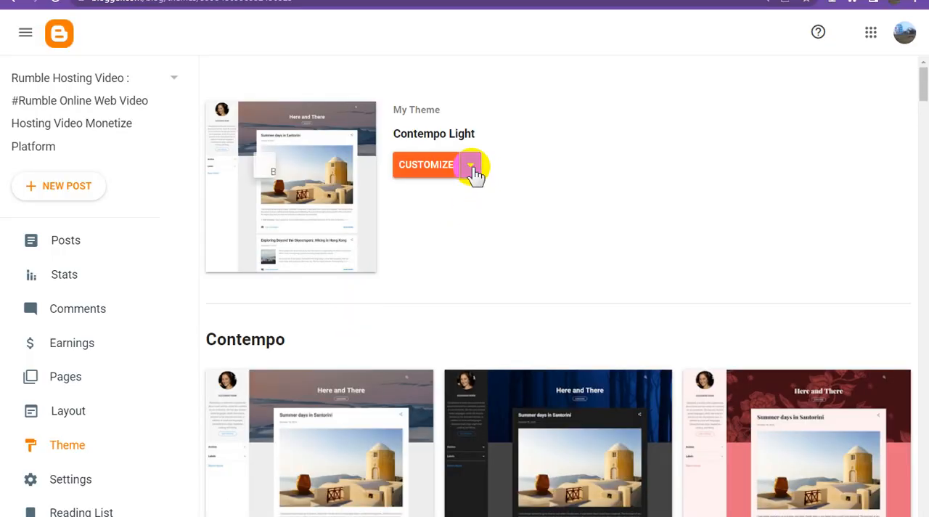
click(294, 278)
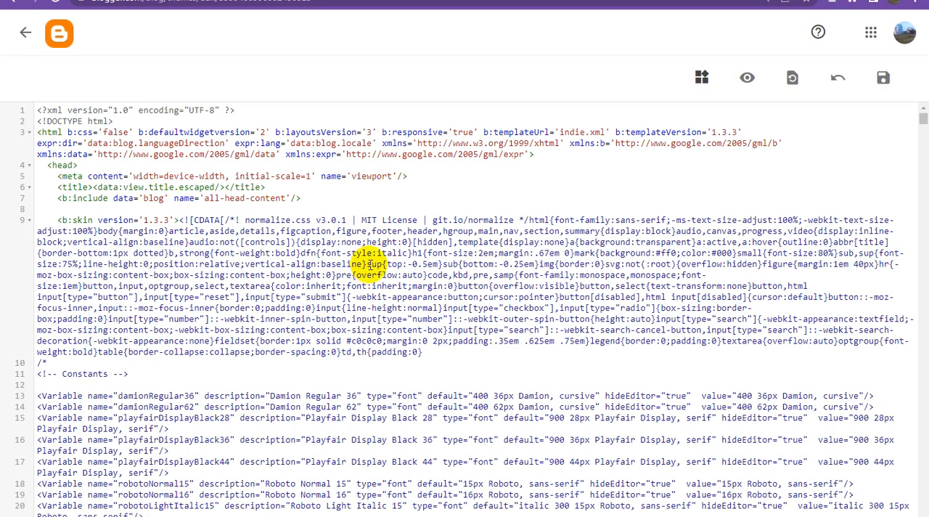
key(ctrl+a)
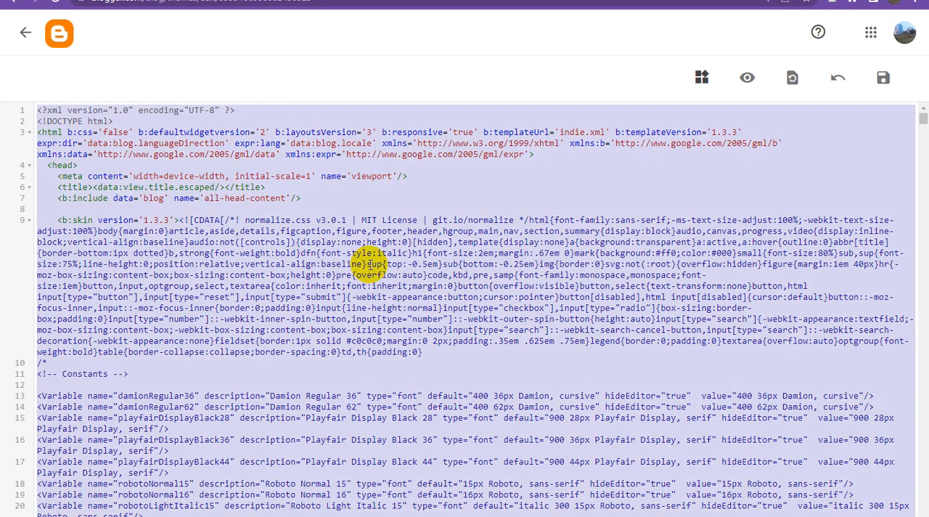
key(BackSpace)
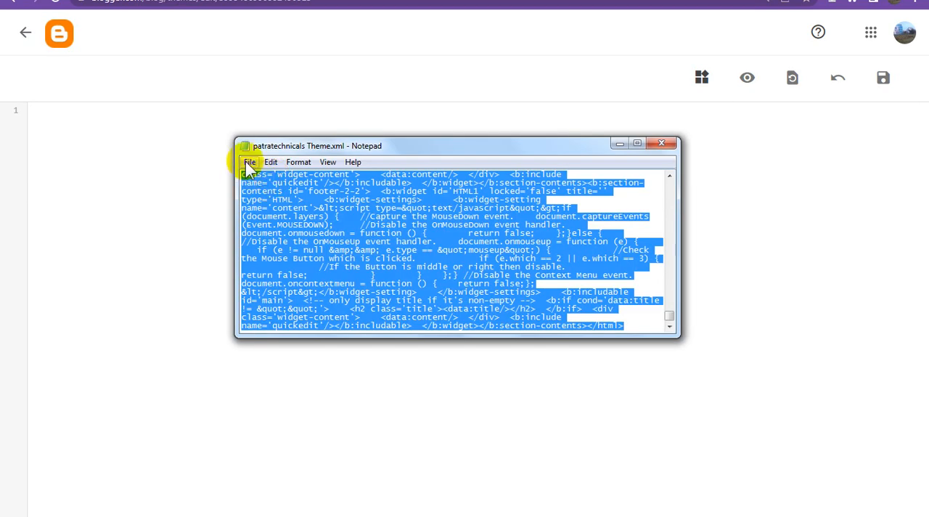
Step: Copy the full code of patratechnicals Theme.xml from Notepad into the empty theme HTML editor and save the theme
click(267, 163)
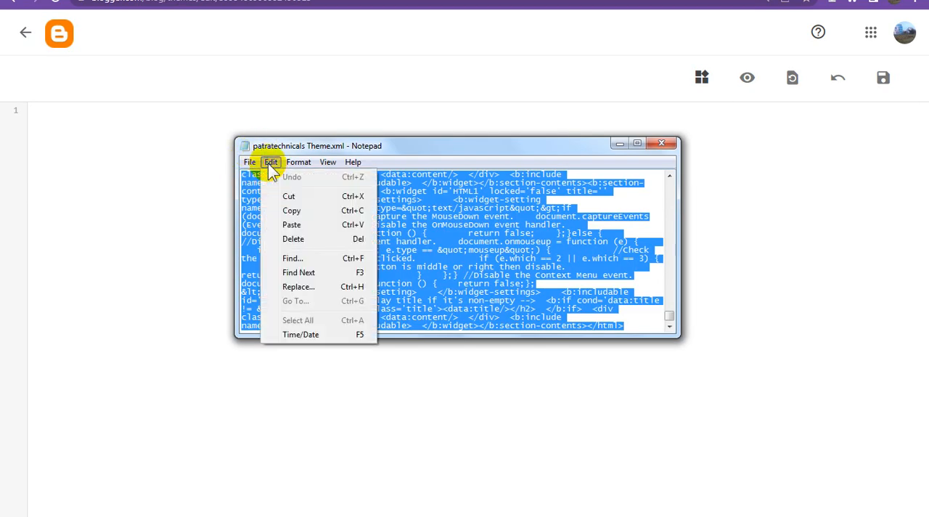
click(302, 212)
click(661, 143)
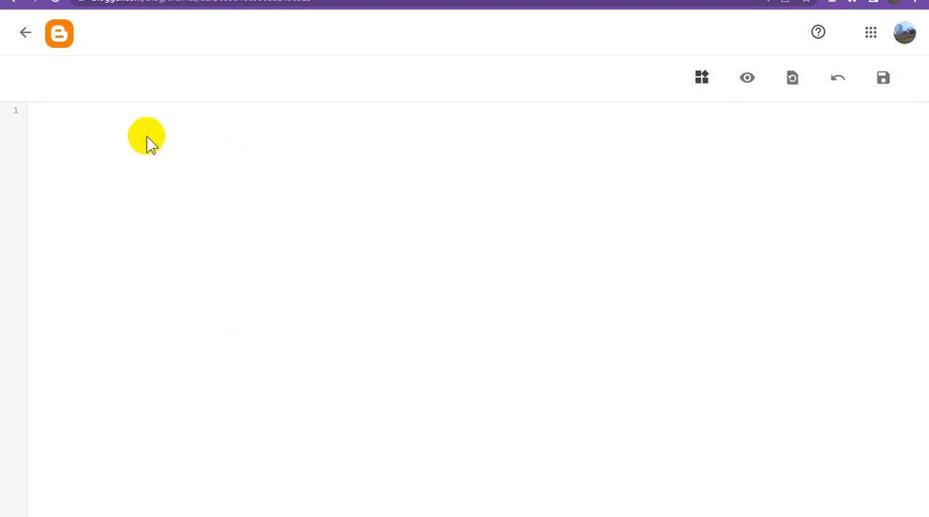
key(ctrl+v)
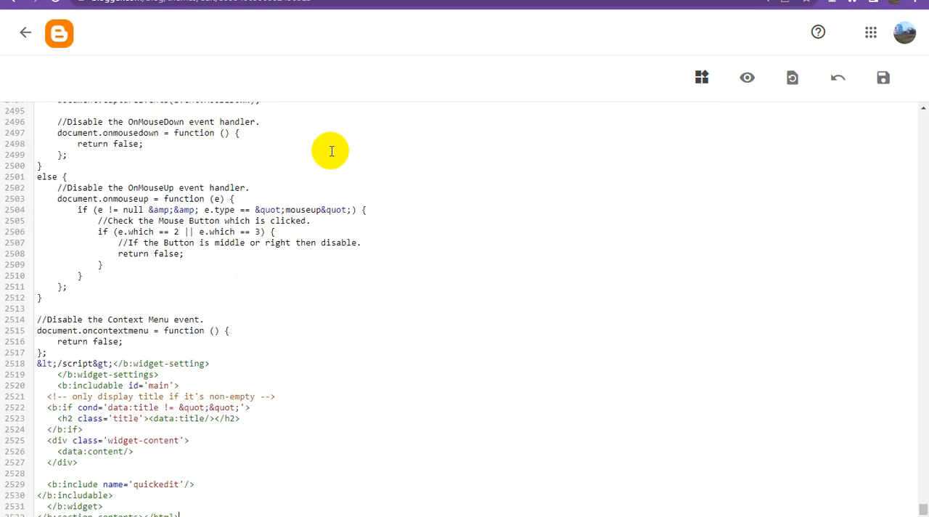
click(885, 81)
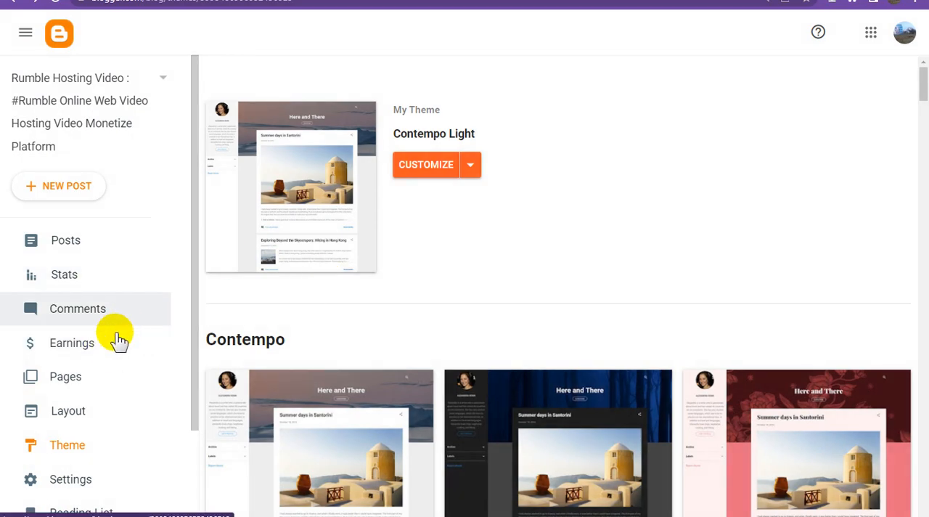
Step: Set the Navbar gadget in the blog layout to Off and save the layout arrangement
click(102, 404)
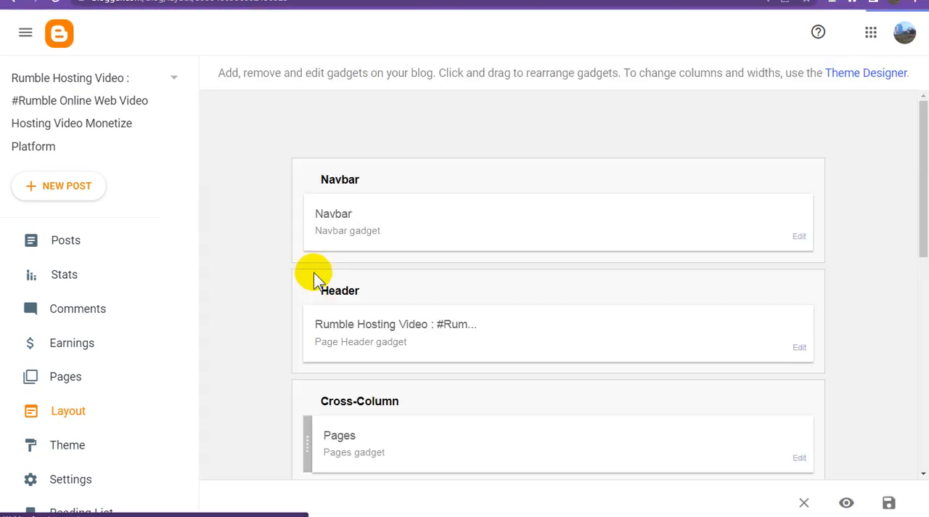
click(797, 242)
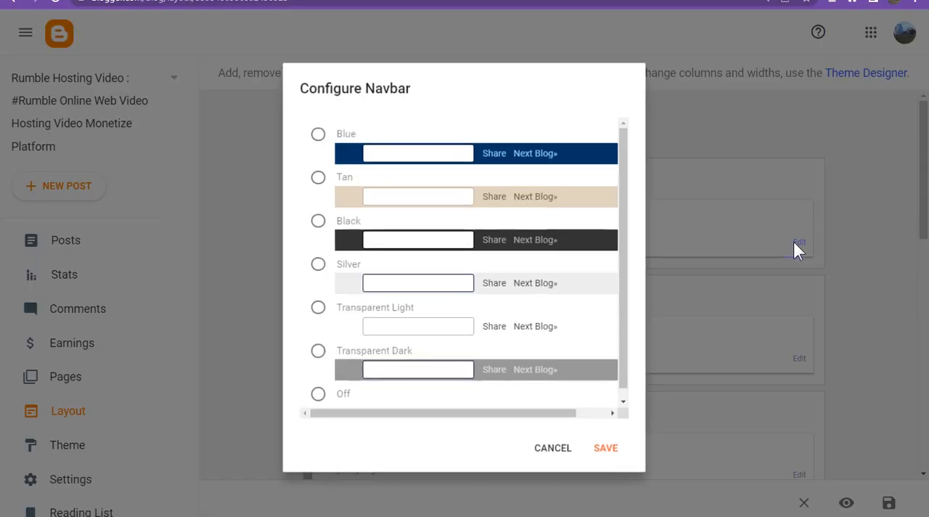
click(318, 394)
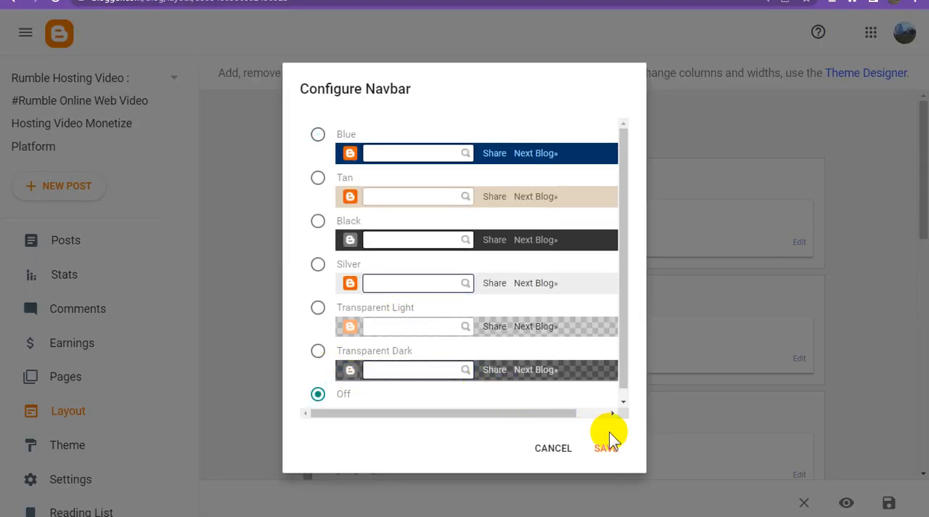
click(614, 450)
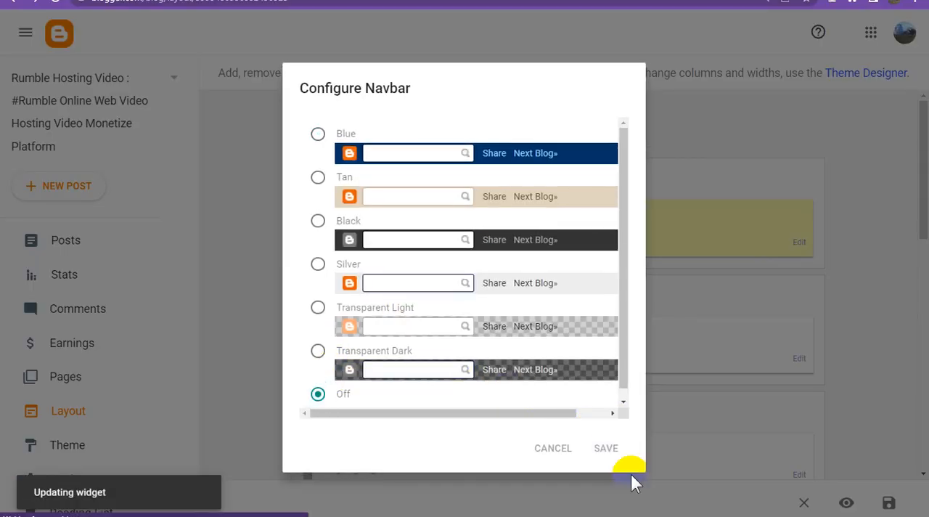
scroll(563, 387, down, 4)
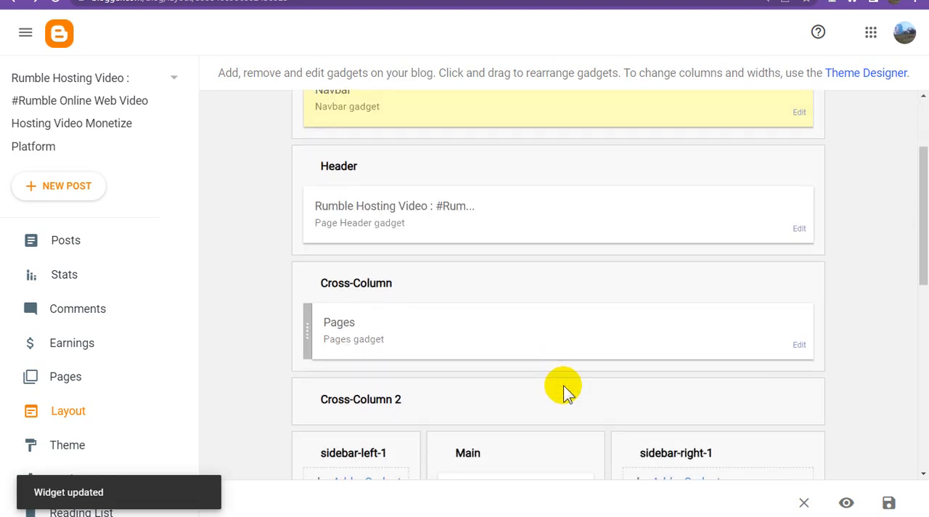
scroll(563, 386, down, 2)
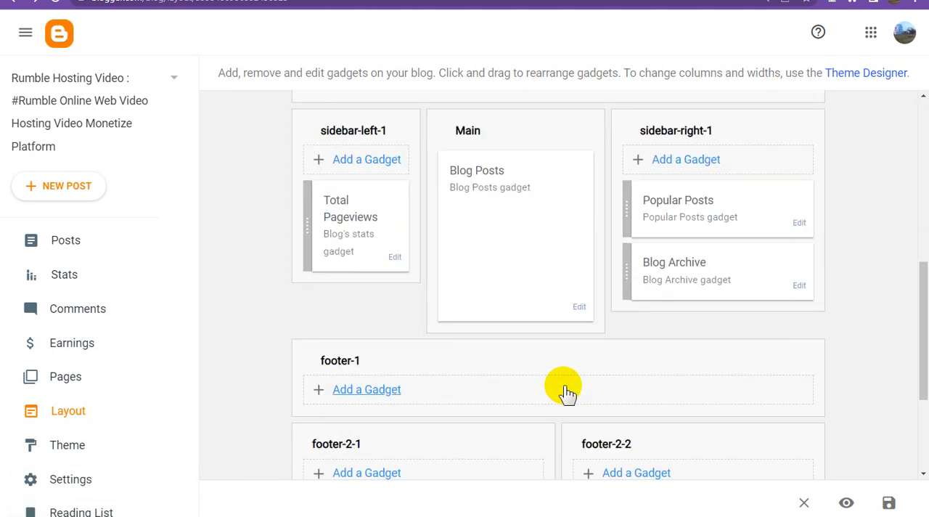
scroll(567, 392, down, 3)
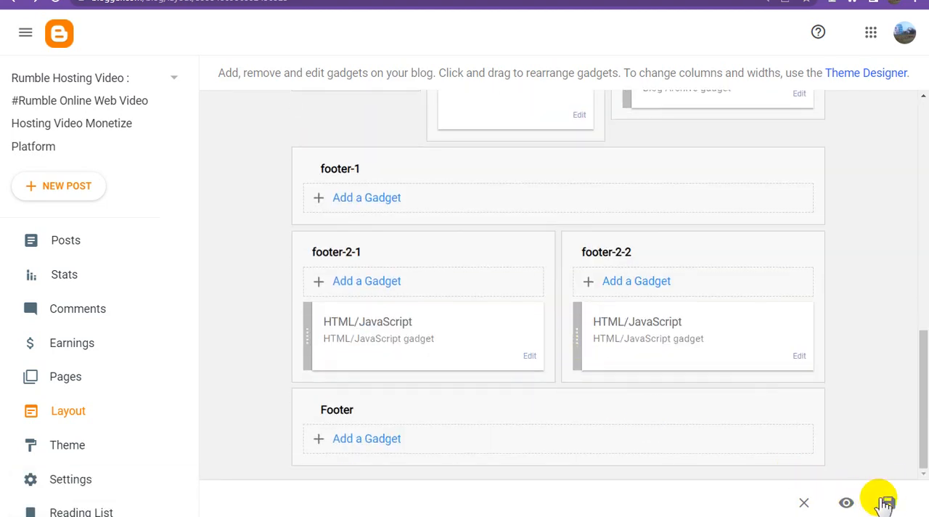
click(889, 503)
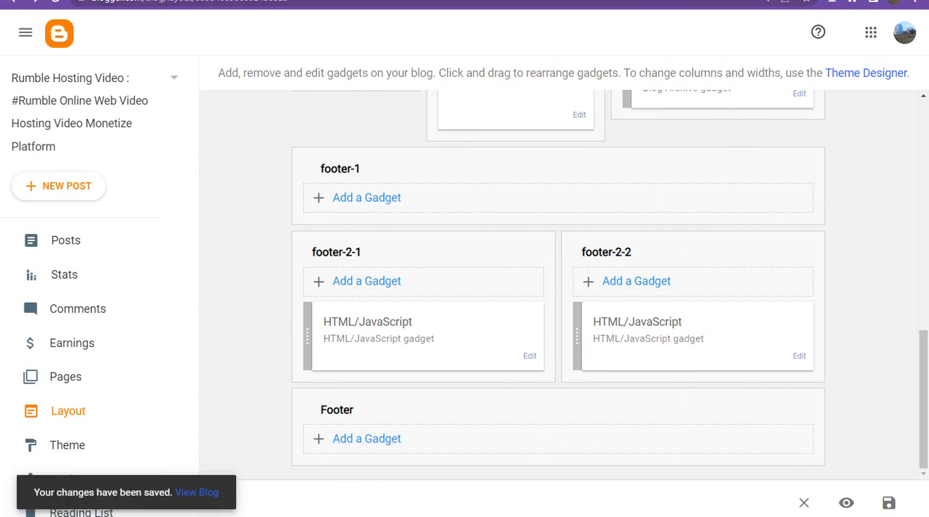
Step: Switch to the published blog page and reload it to check the custom theme
click(464, 0)
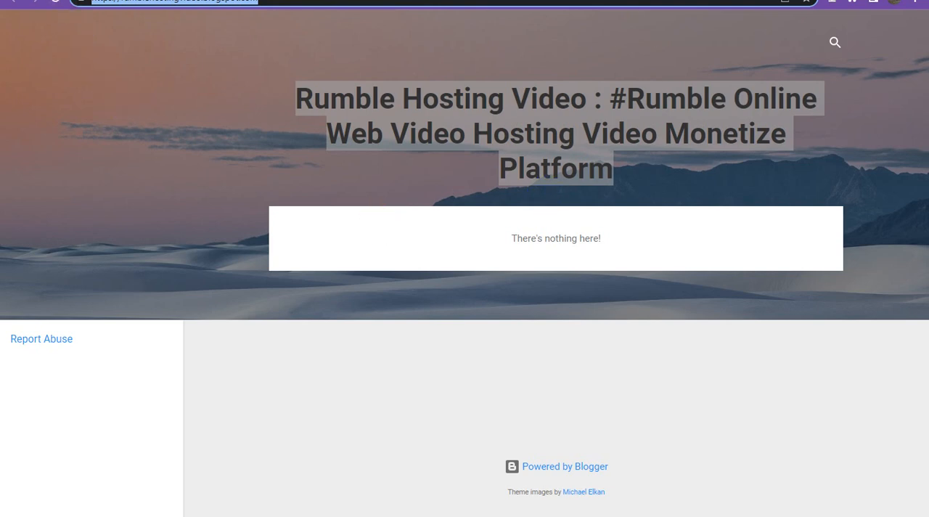
right_click(186, 111)
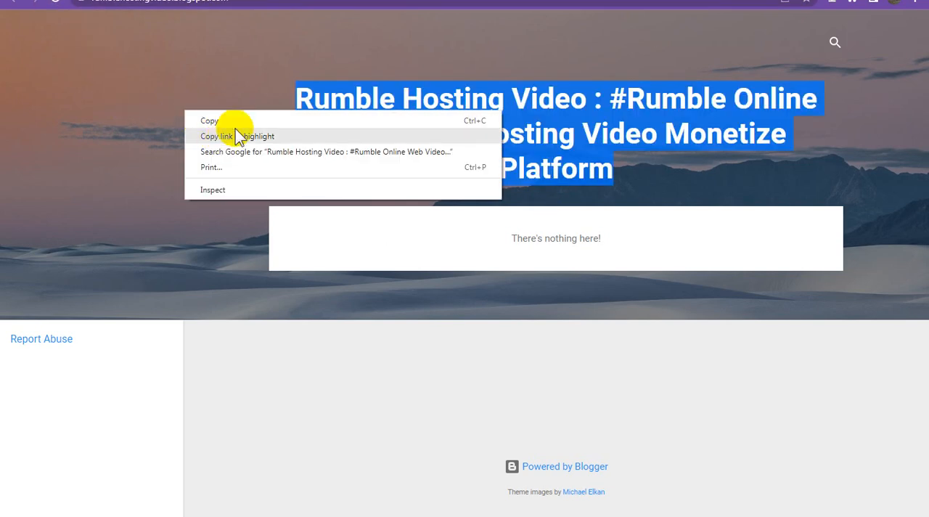
click(89, 108)
right_click(88, 106)
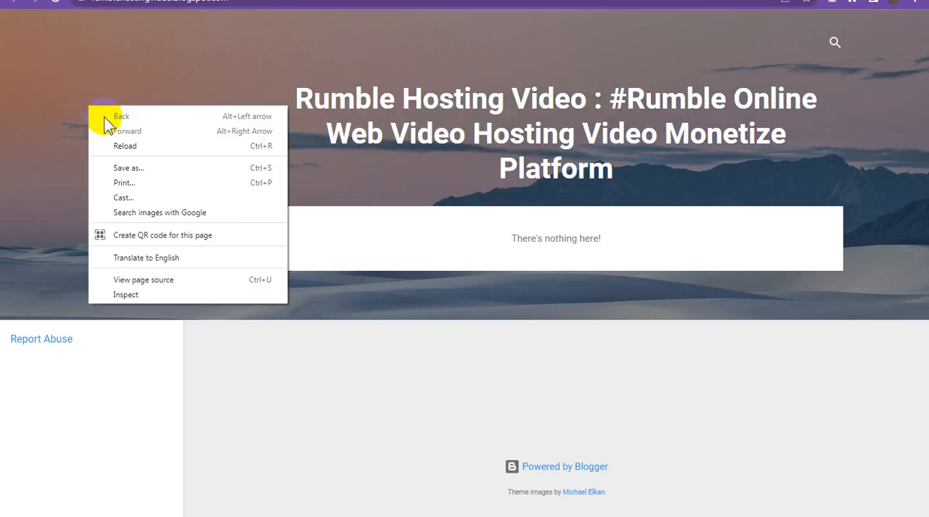
click(146, 147)
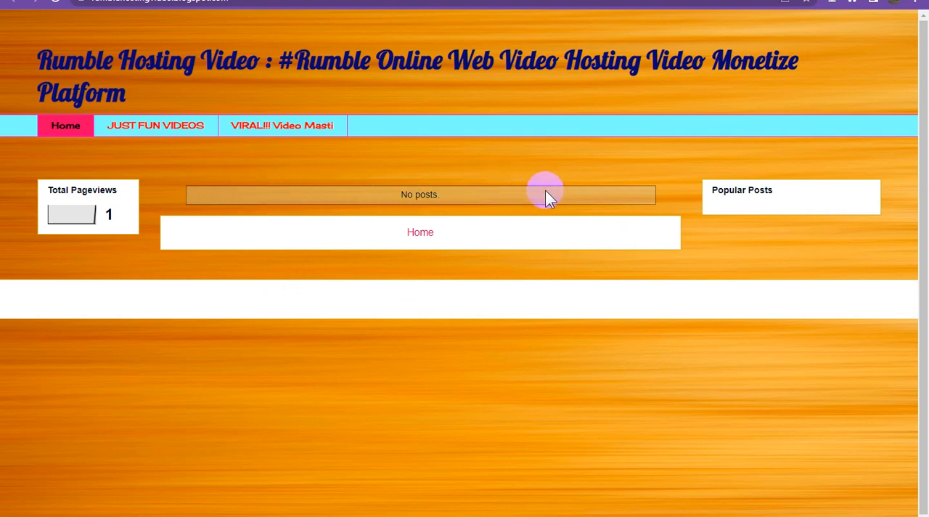
Step: Return to the blog layout, open the Blog Posts gadget's settings, and set the number of posts on the main page to 2
click(626, 1)
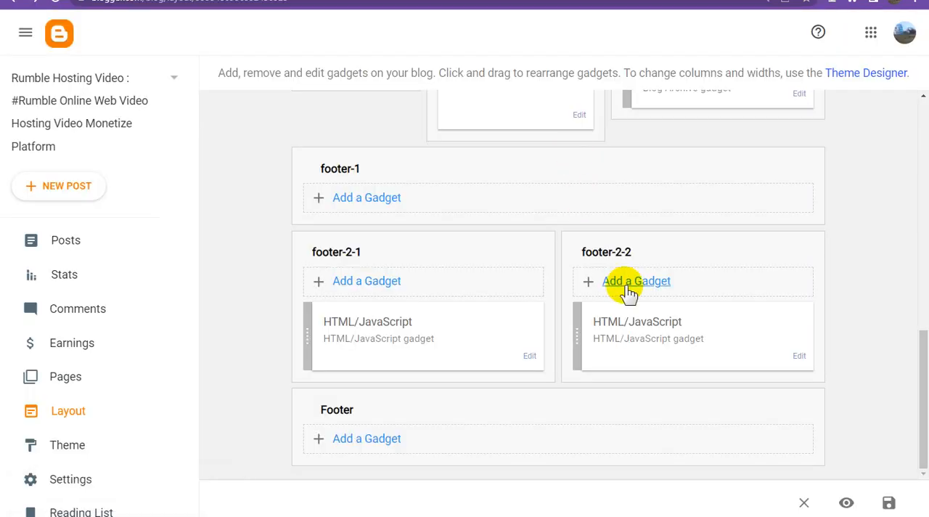
scroll(655, 299, up, 5)
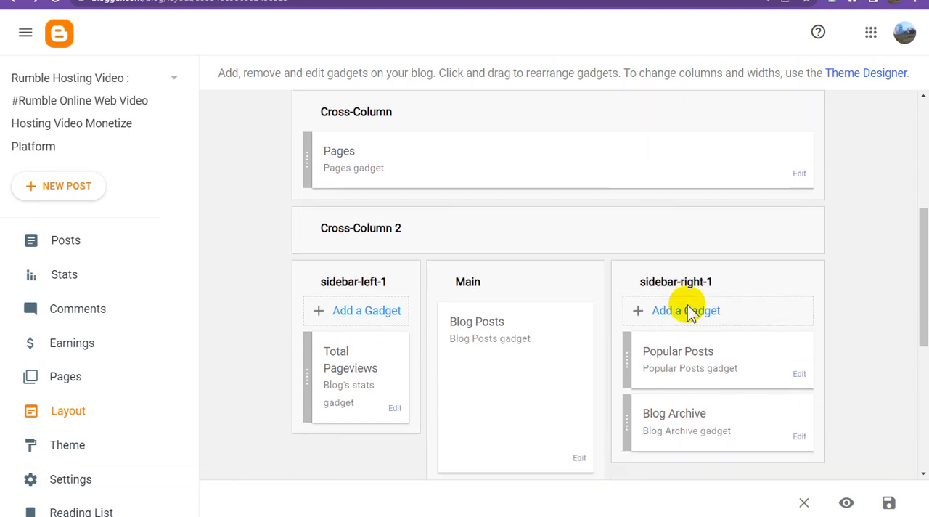
scroll(688, 310, down, 5)
scroll(688, 311, up, 2)
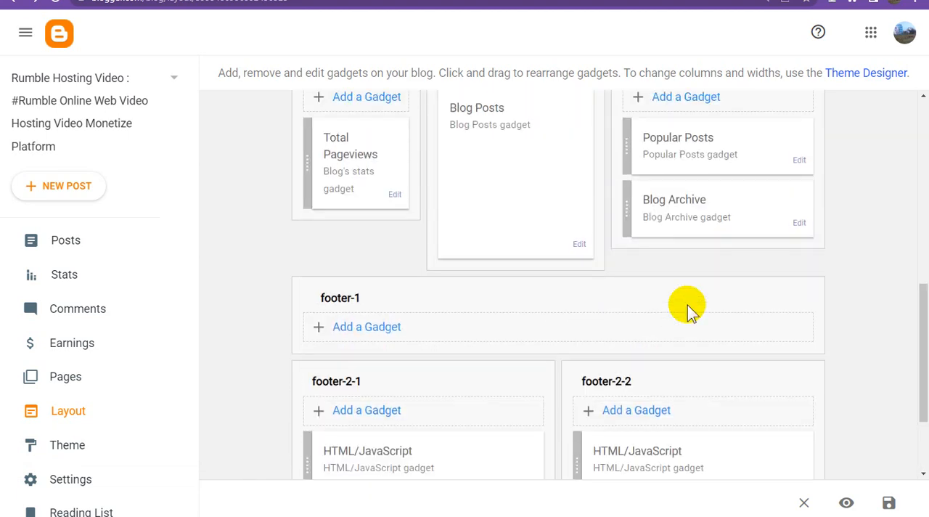
scroll(688, 305, up, 2)
scroll(649, 353, down, 2)
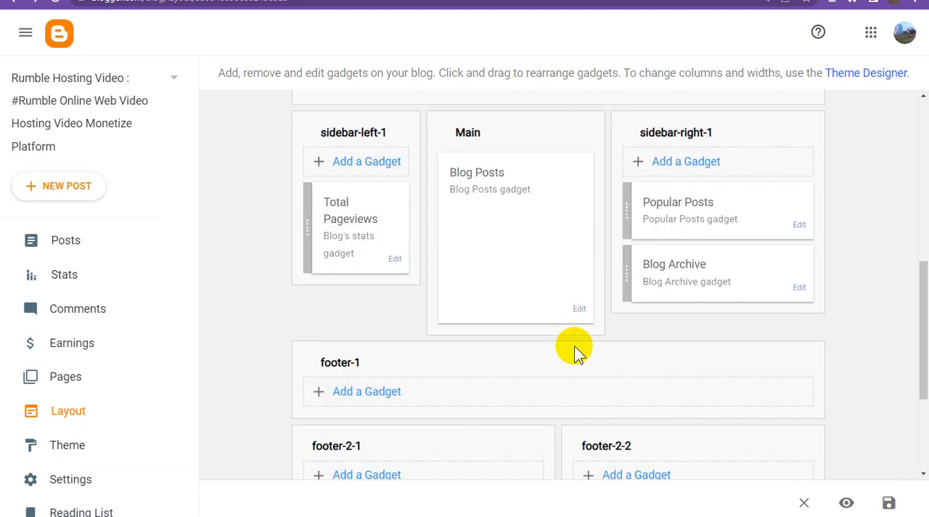
click(580, 310)
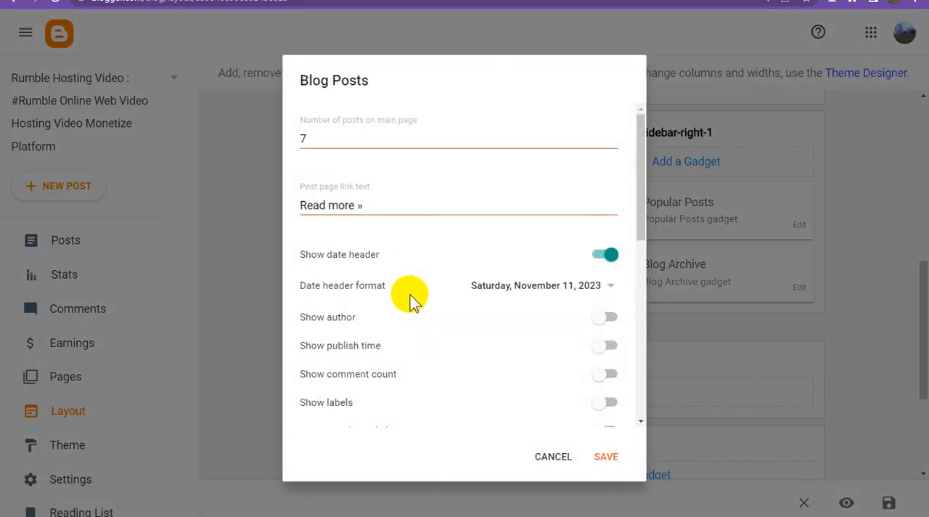
click(380, 139)
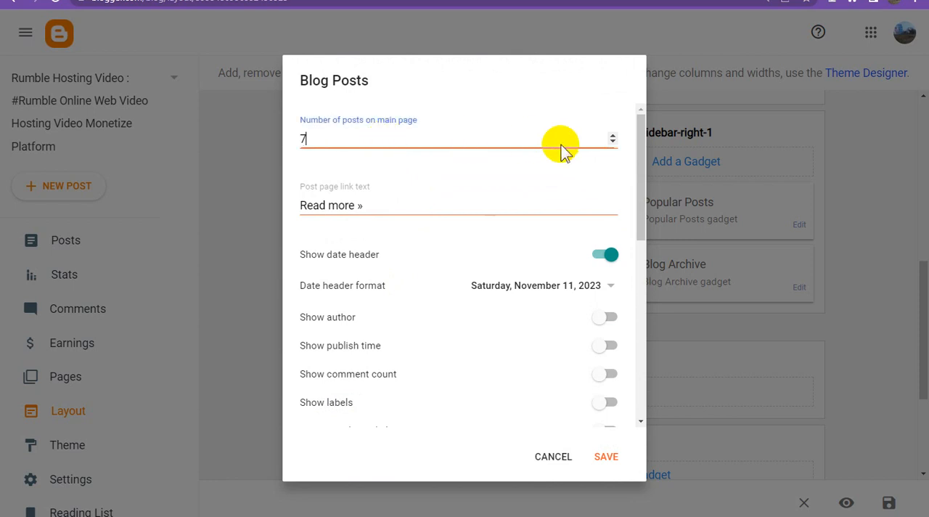
click(614, 144)
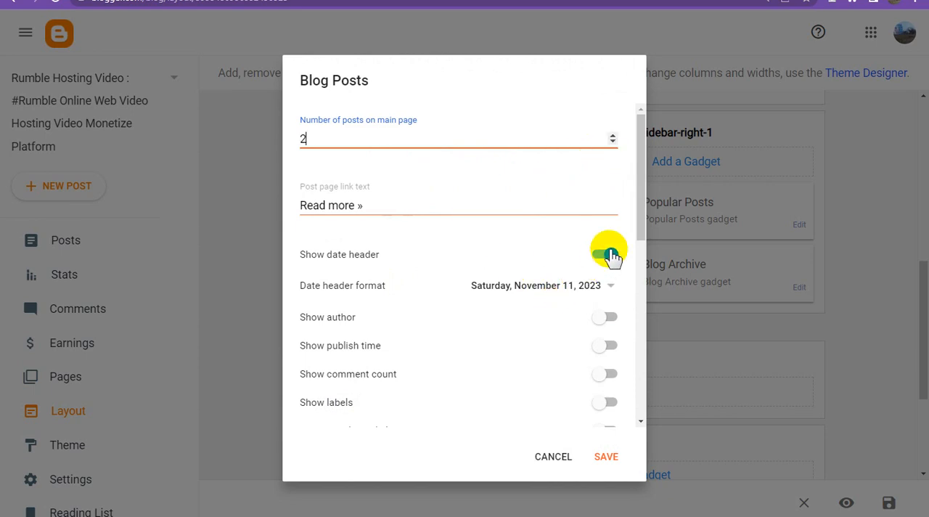
Step: Turn off the date header and share buttons in the Blog Posts gadget and save it
click(610, 252)
scroll(587, 313, down, 3)
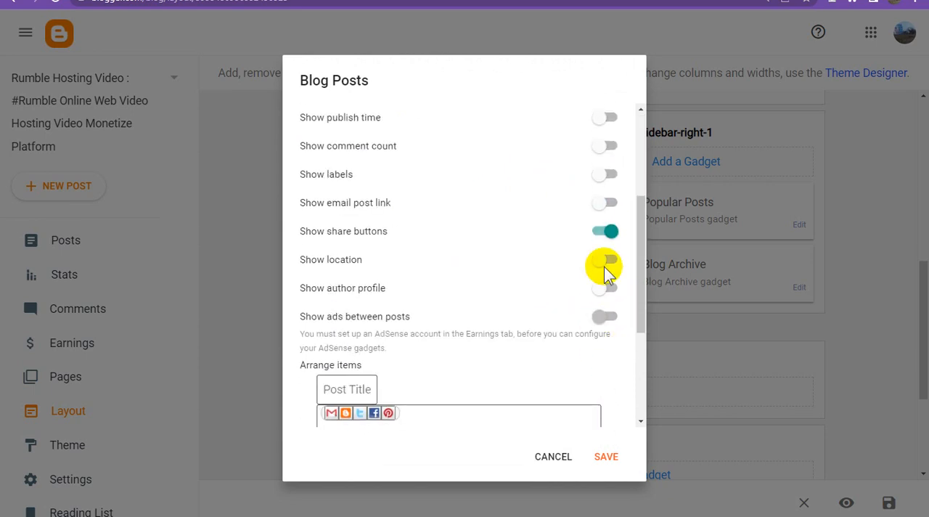
click(612, 231)
scroll(584, 319, down, 3)
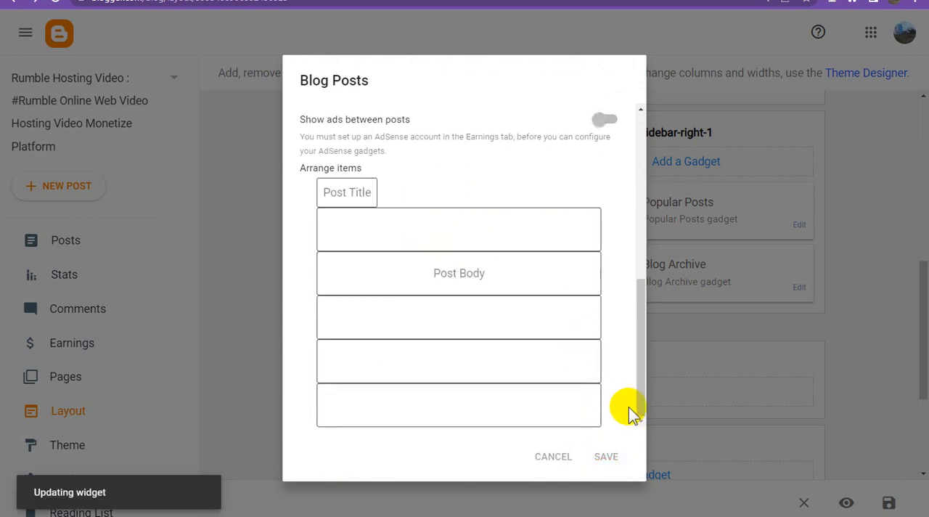
scroll(629, 406, up, 1)
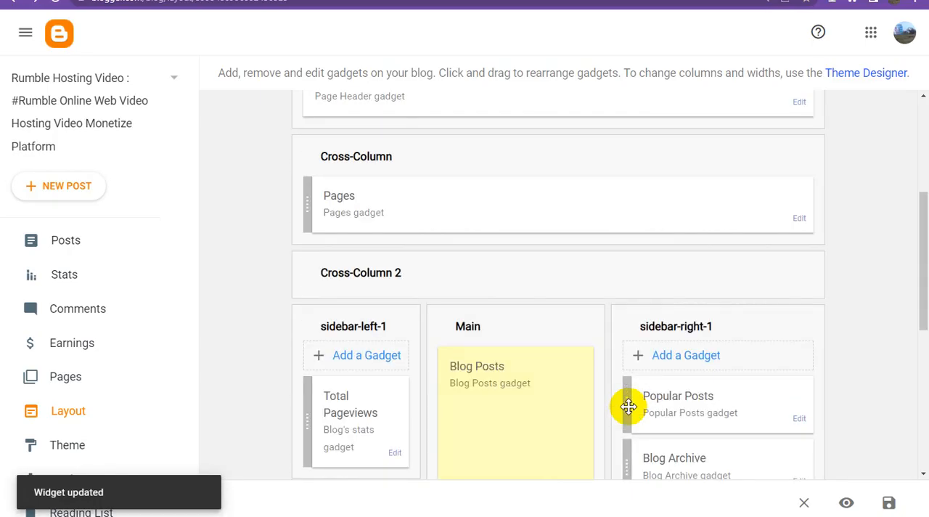
Step: Replace the Total Pageviews gadget in sidebar-left-1 with the Blog Archive gadget from sidebar-right-1, and save the archive's settings
scroll(629, 406, down, 2)
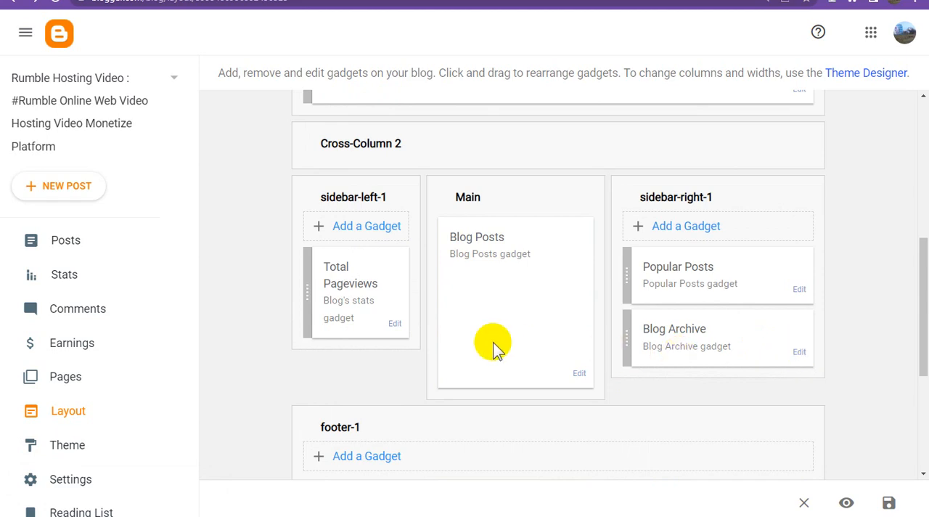
drag(626, 334, 332, 245)
click(396, 404)
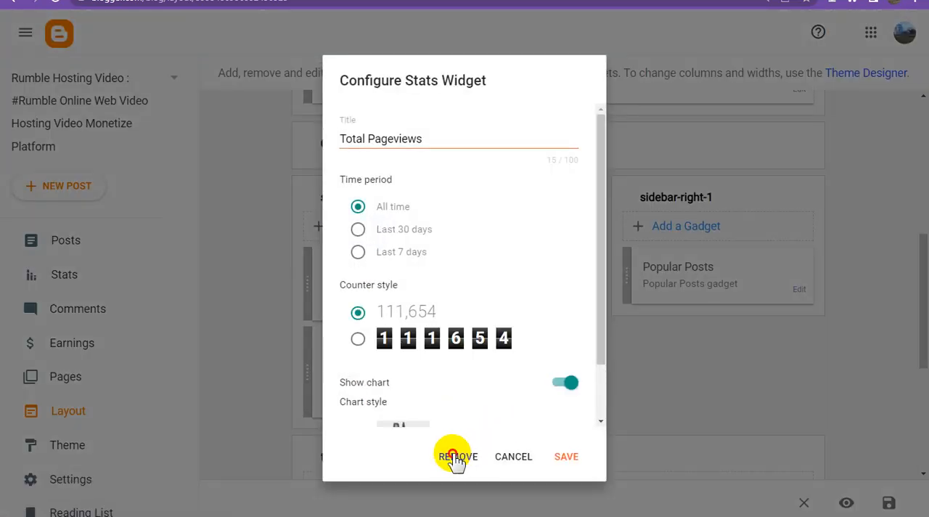
click(456, 456)
click(571, 310)
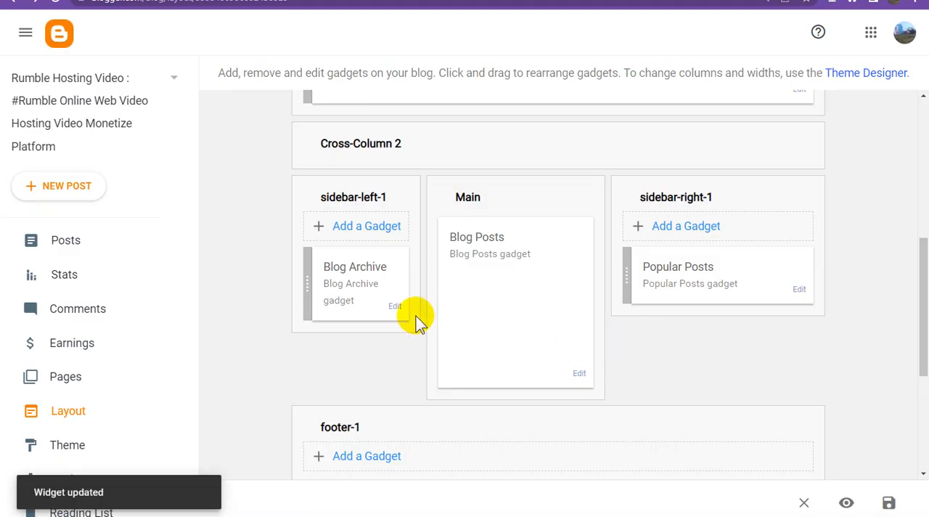
click(396, 307)
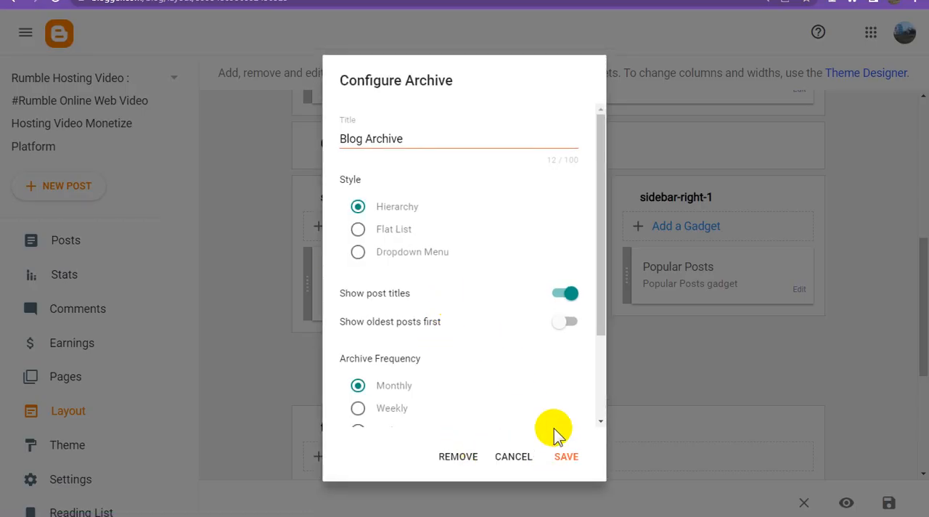
click(565, 456)
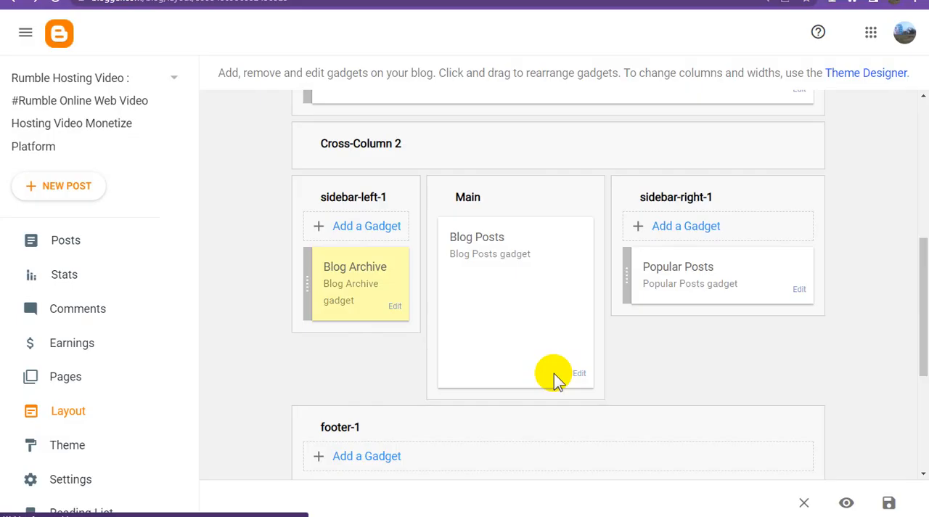
Step: Delete the JUST FUN VIDEOS and VIRAL!!! Video Masti items from the Pages gadget's page list
scroll(555, 380, up, 3)
scroll(554, 380, up, 2)
scroll(556, 371, down, 2)
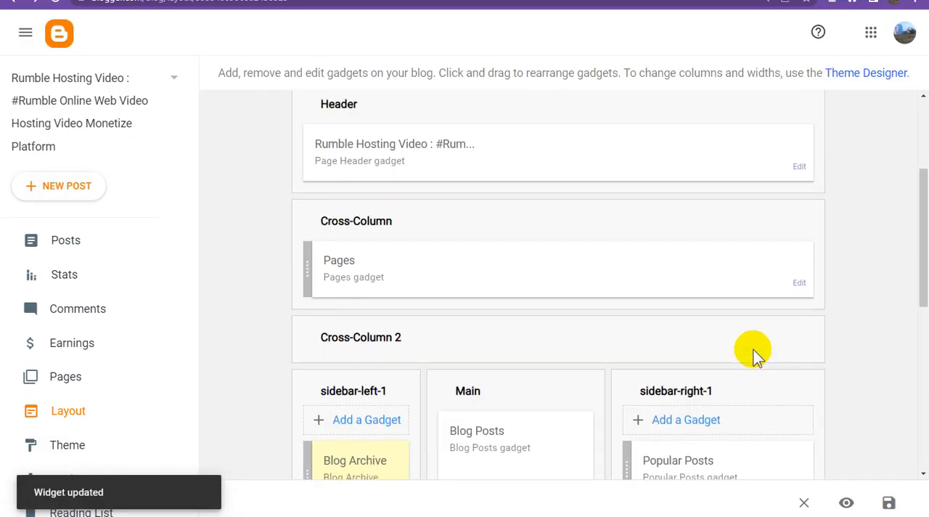
click(800, 283)
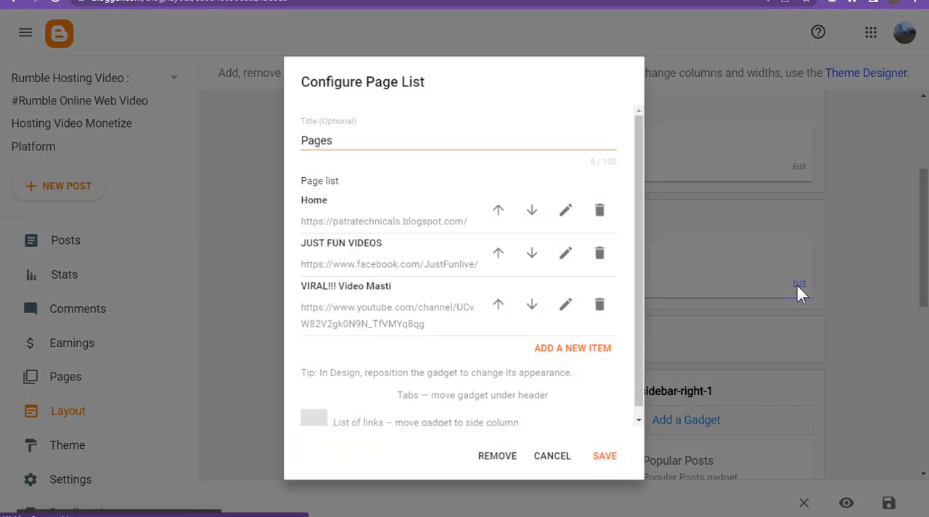
click(602, 252)
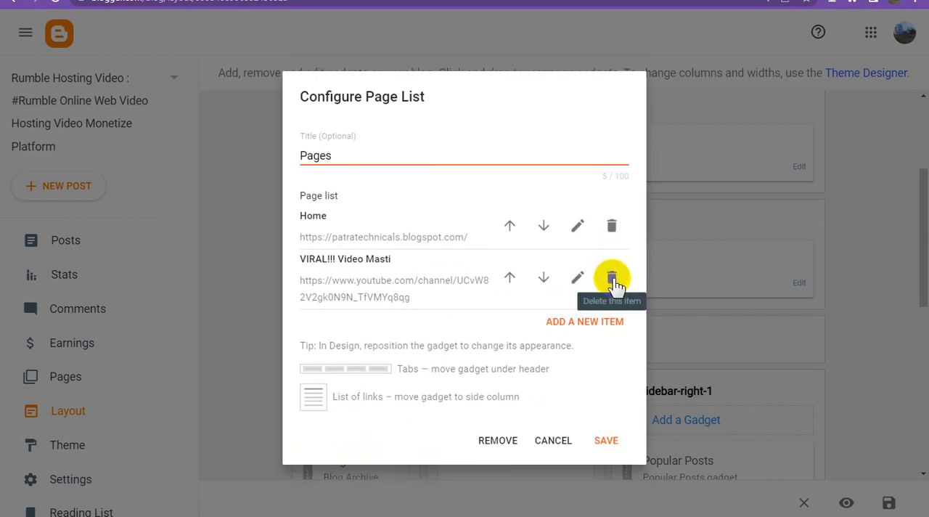
click(610, 277)
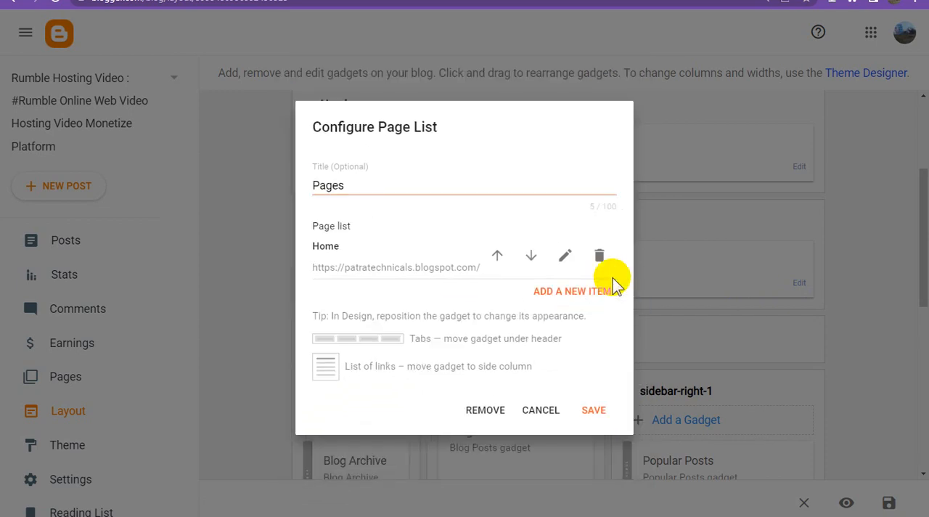
click(565, 256)
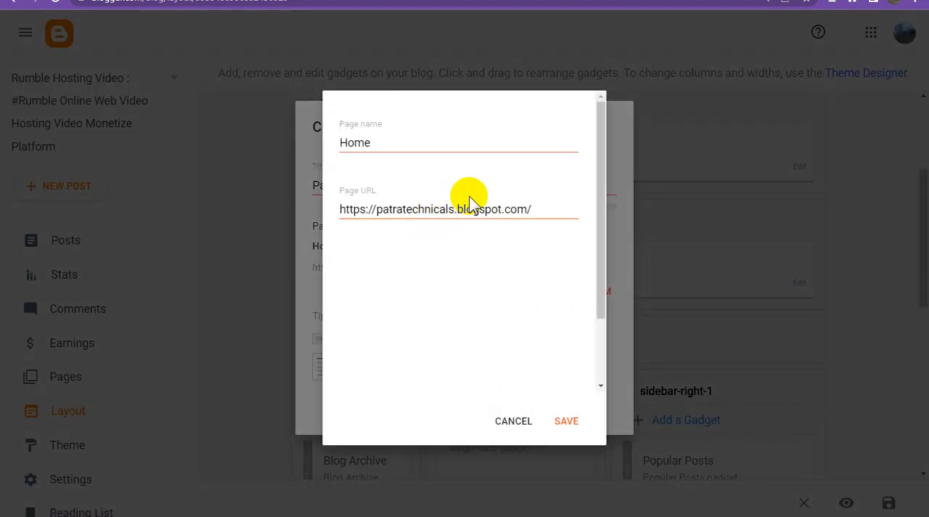
click(693, 1)
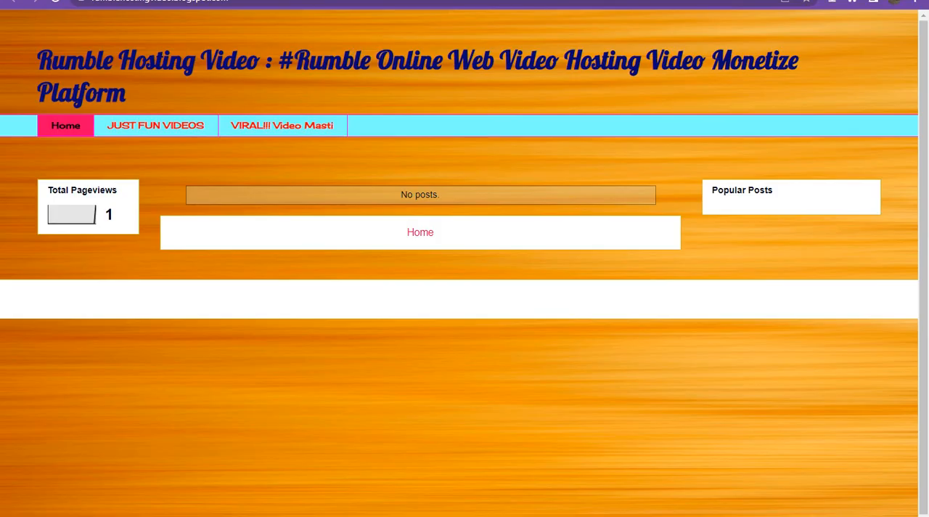
click(279, 3)
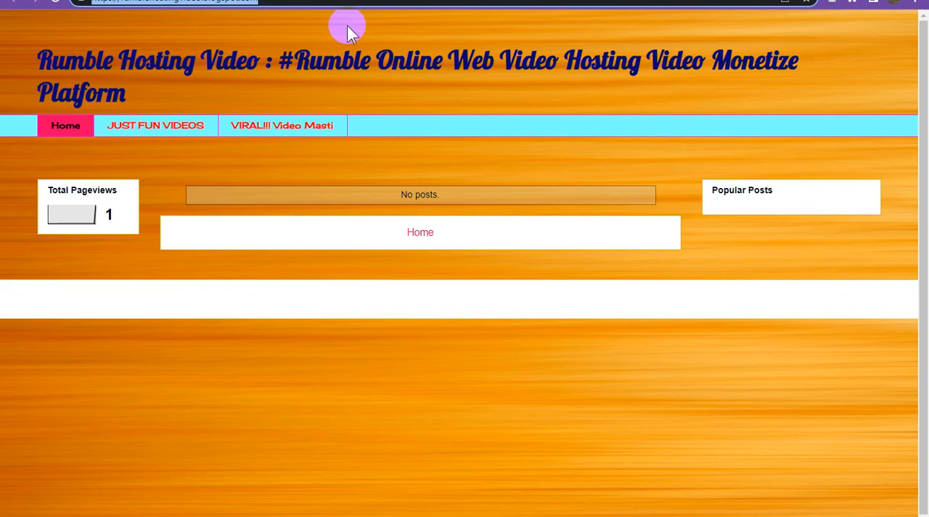
click(504, 0)
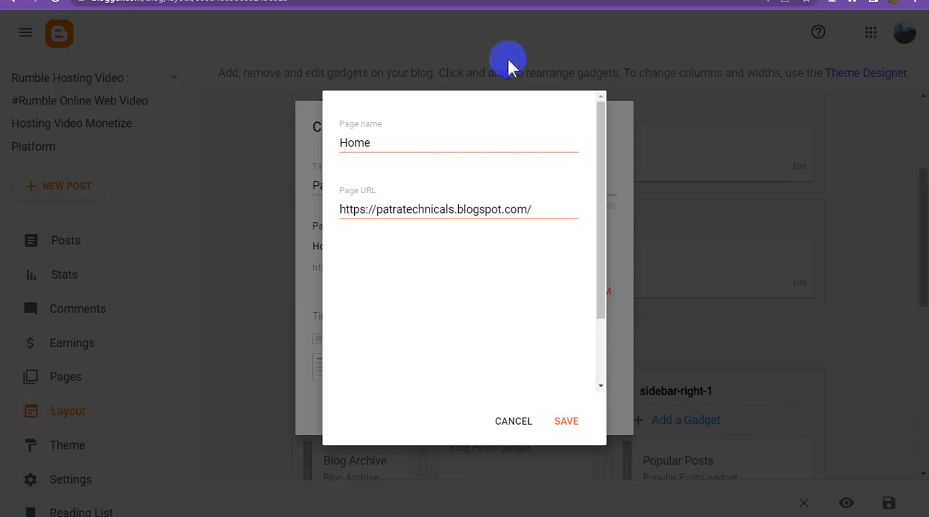
click(472, 206)
key(ctrl+a)
text(https://rumblehostingvideo.blogspot.com/)
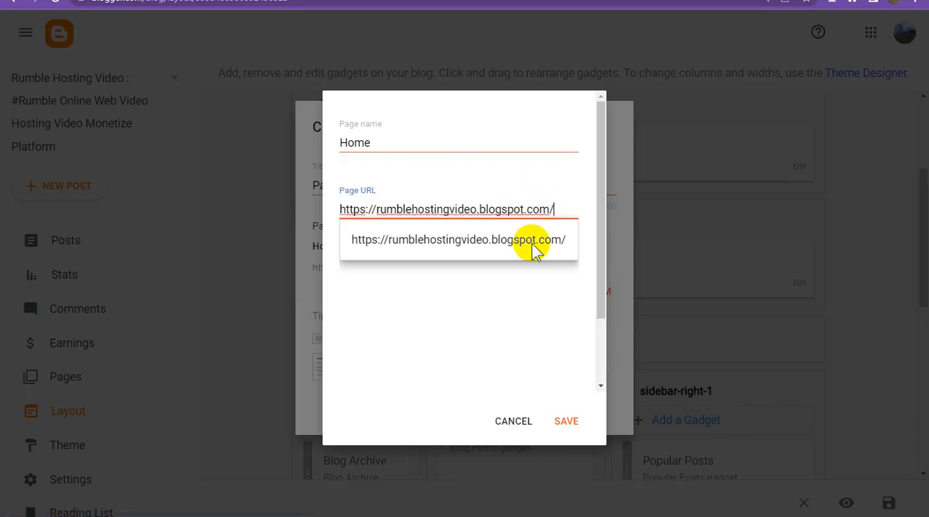
click(533, 246)
click(568, 421)
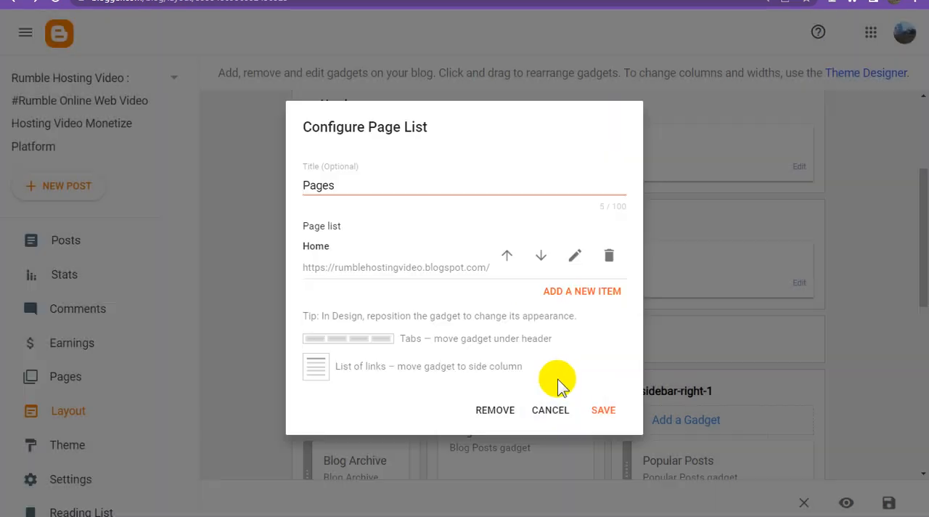
click(610, 411)
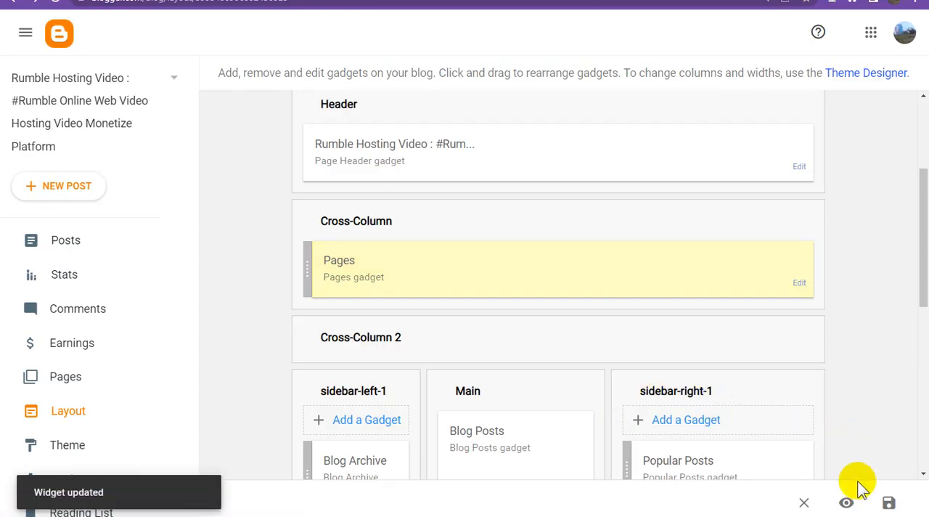
click(889, 504)
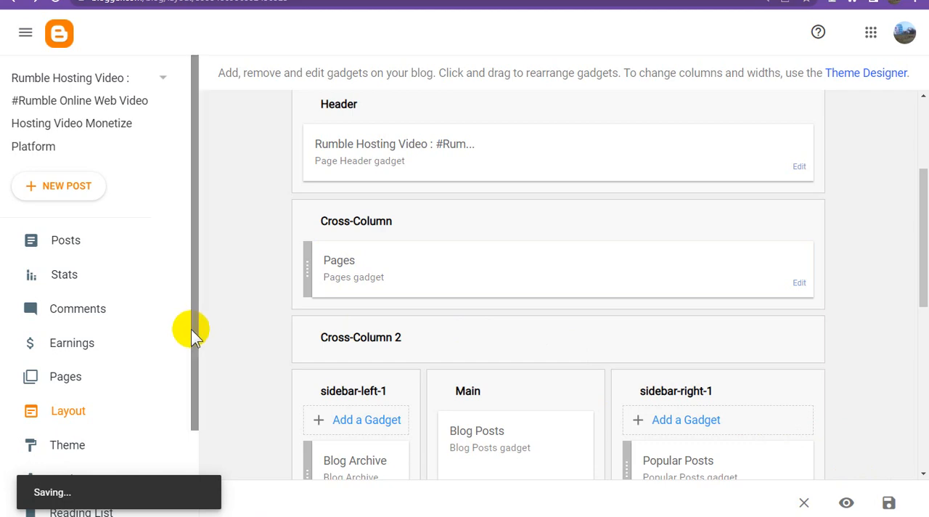
Step: Open the mobile theme settings for the blog's custom theme
click(76, 445)
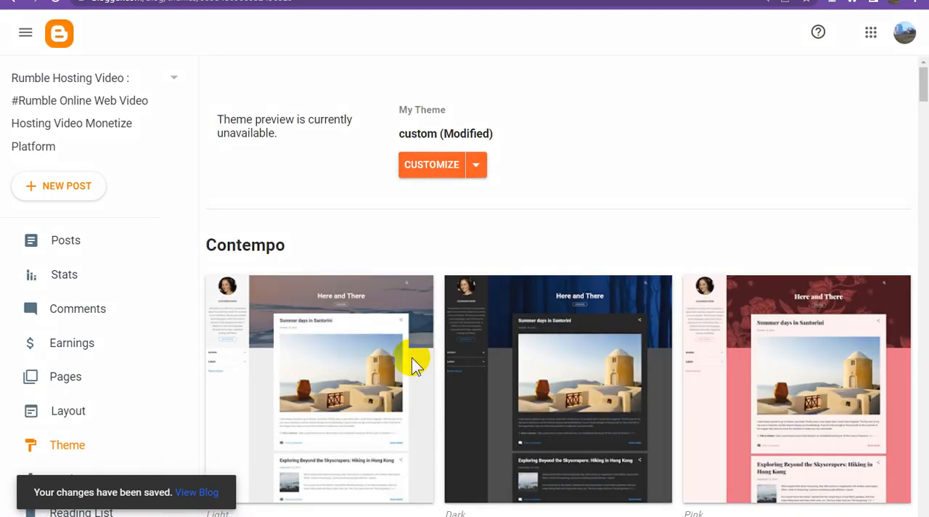
click(476, 166)
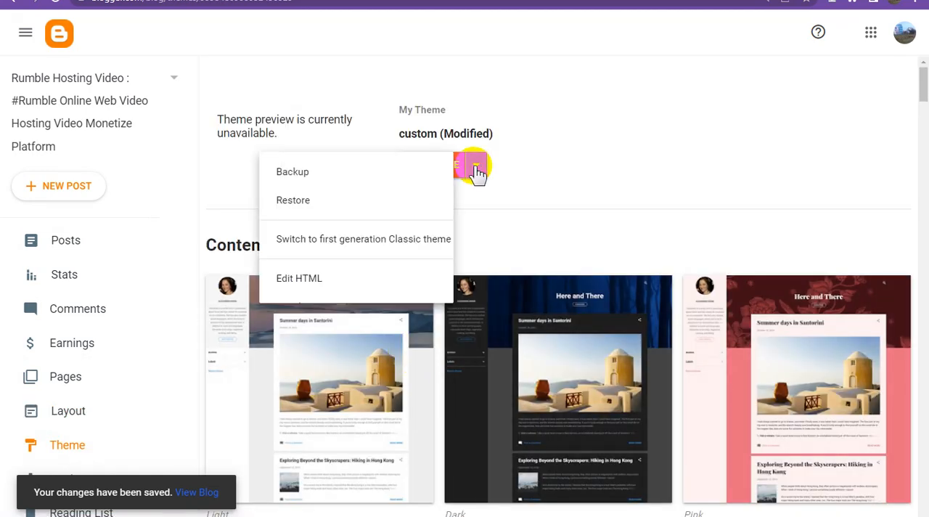
click(312, 307)
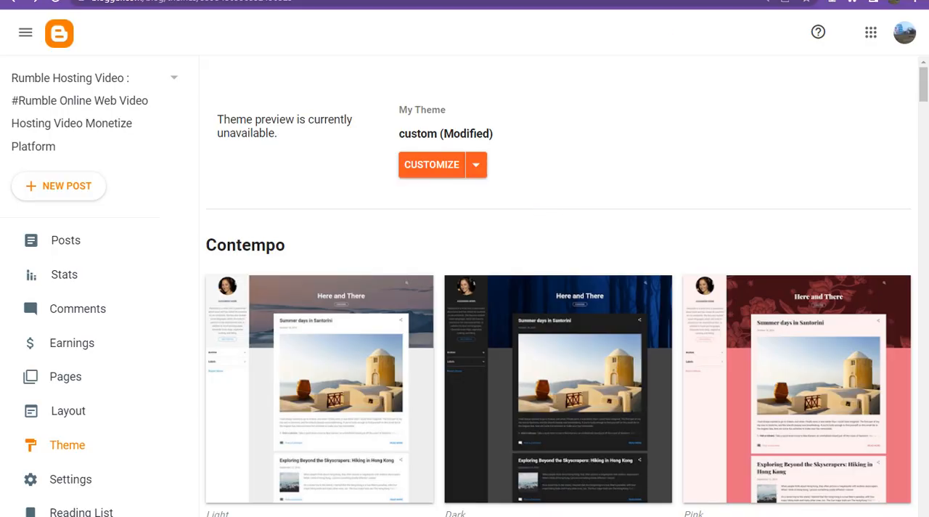
Step: Reload the published blog page to check its updated page links and sidebar gadgets, and return to the Blogger dashboard
click(574, 1)
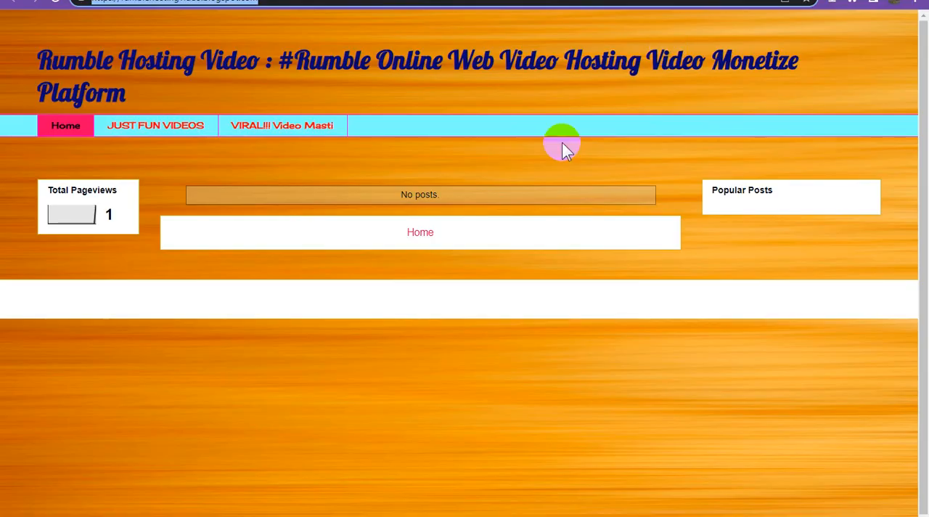
click(56, 2)
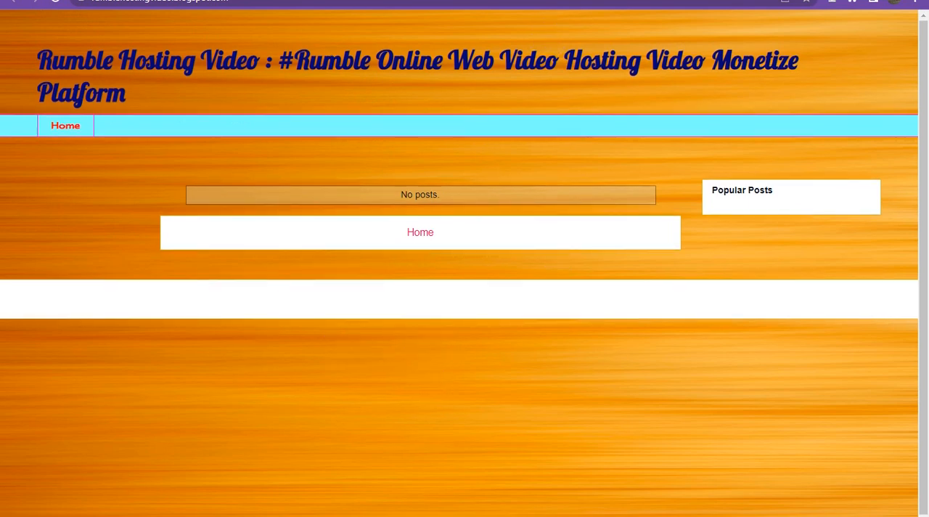
click(535, 1)
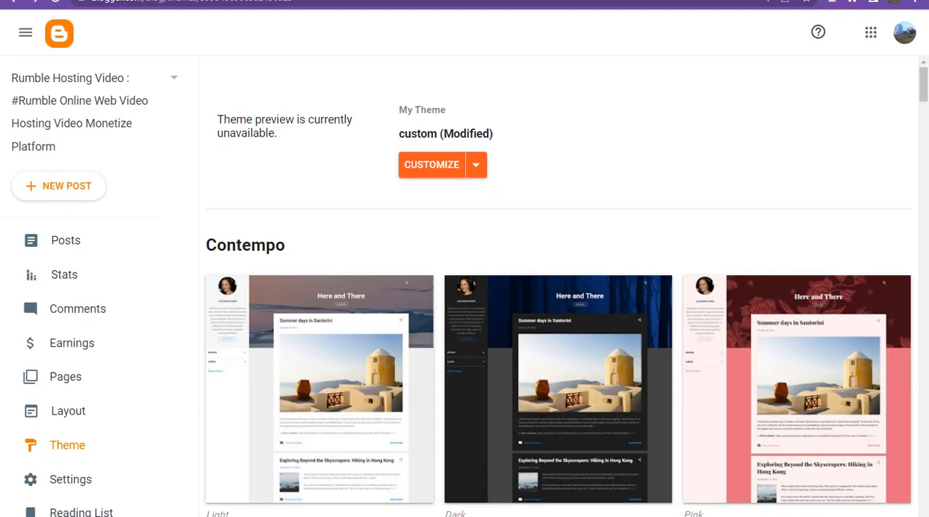
Step: Review the gadget arrangement on the blog's layout page and open the Theme Designer from there
click(92, 420)
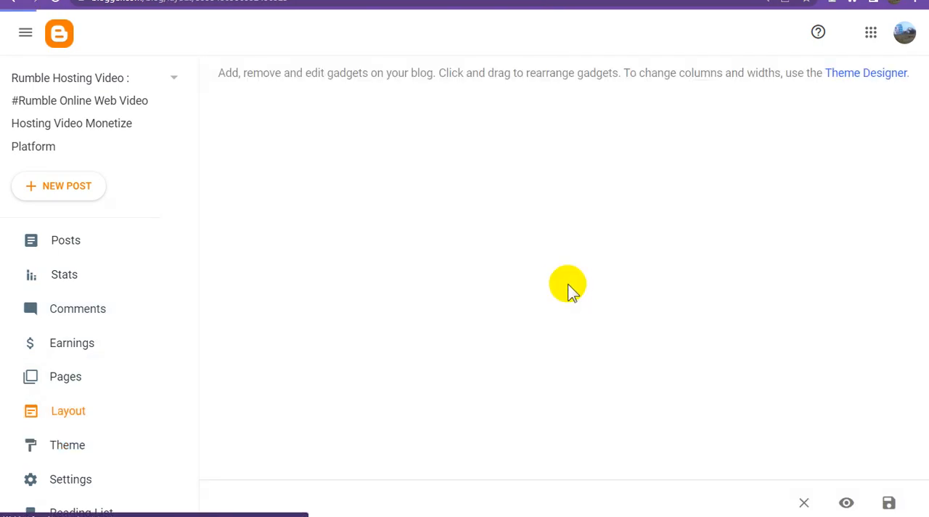
scroll(618, 336, down, 1)
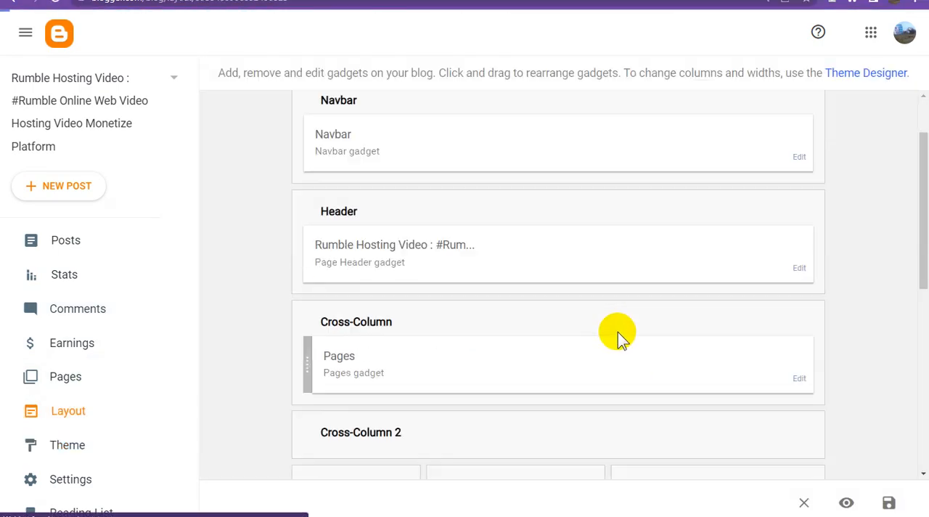
scroll(618, 332, down, 3)
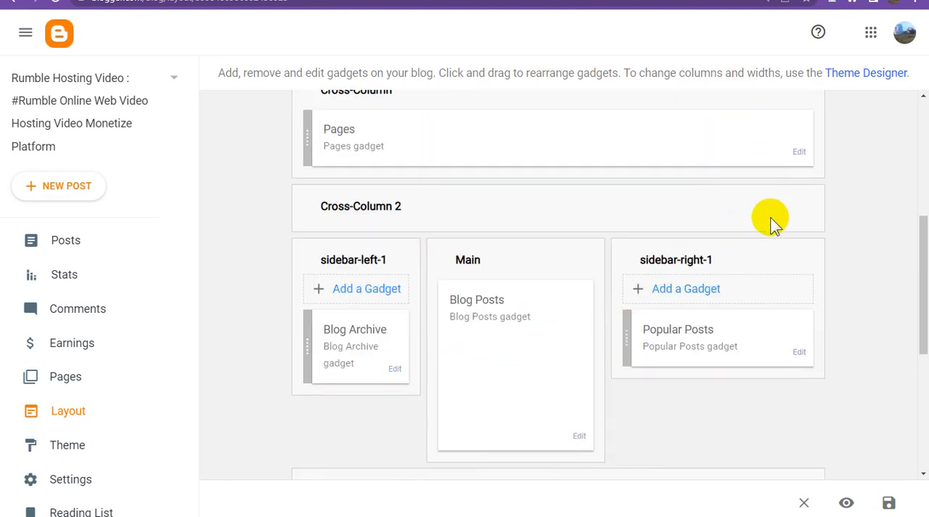
scroll(828, 138, up, 1)
click(869, 76)
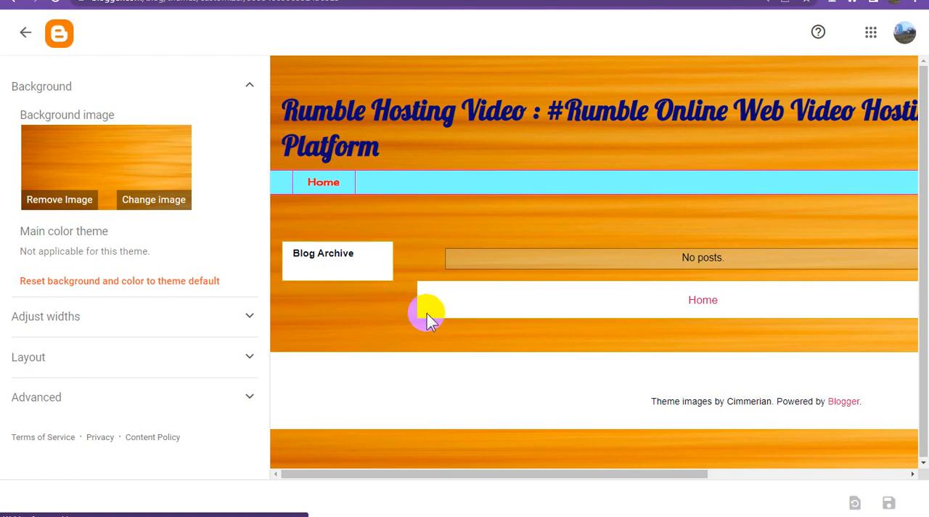
Step: In the advanced theme settings, set the Blog Title font size to 35px
click(151, 400)
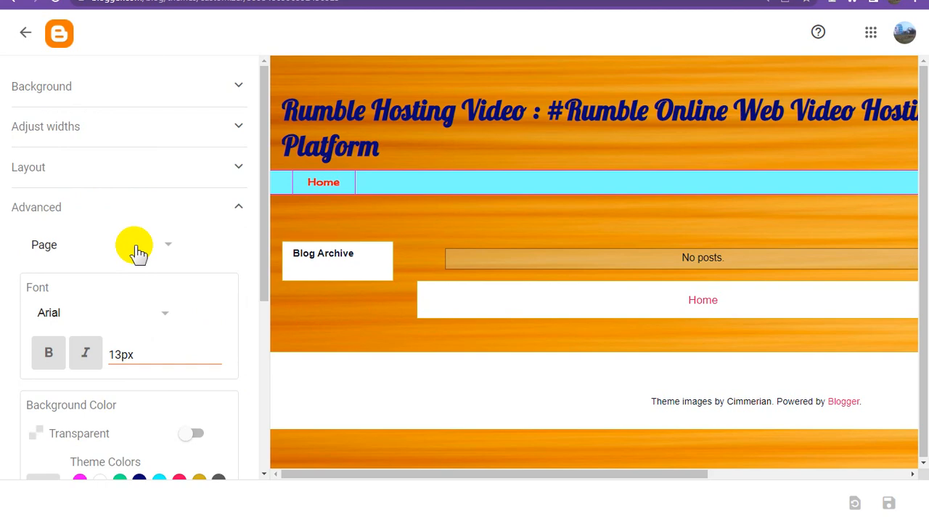
click(138, 253)
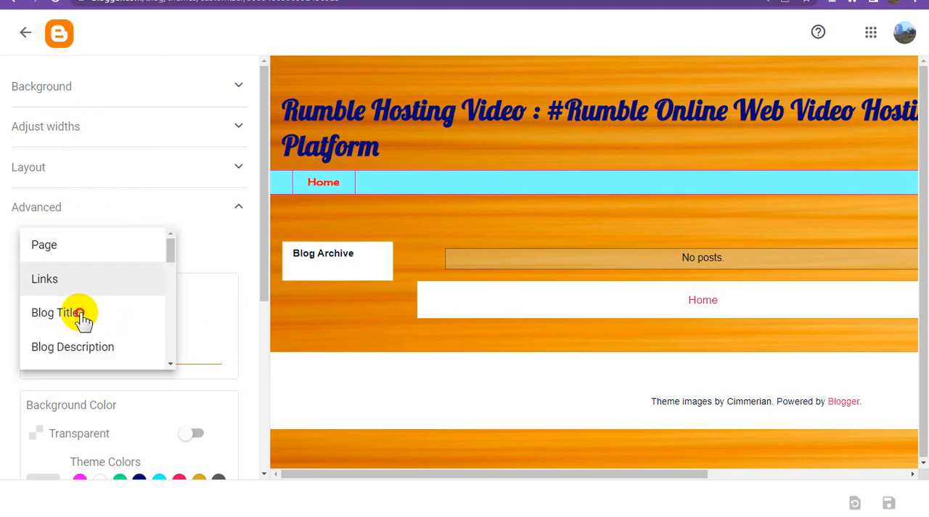
click(116, 311)
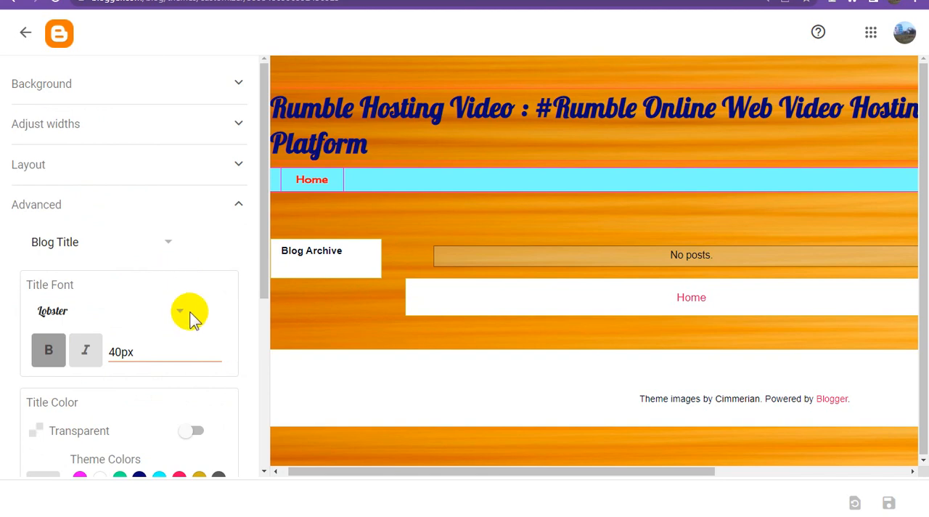
click(120, 350)
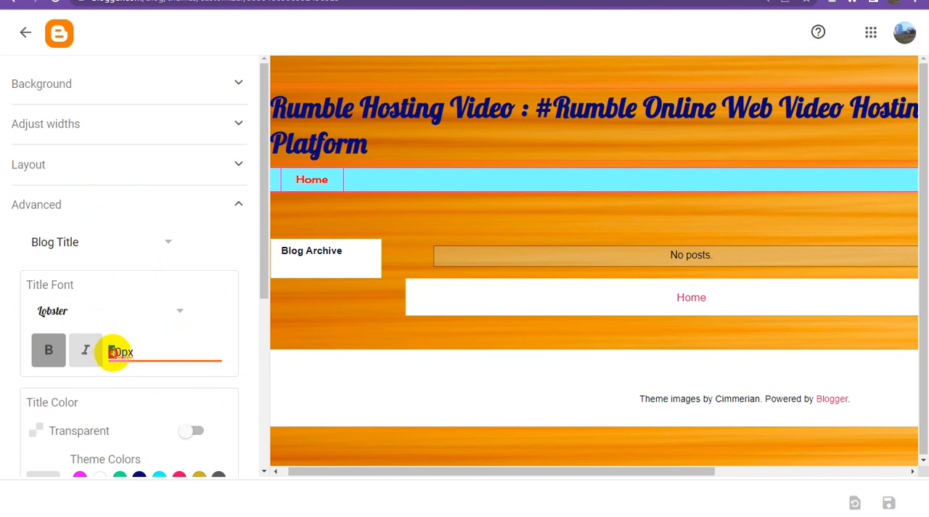
drag(114, 352, 120, 352)
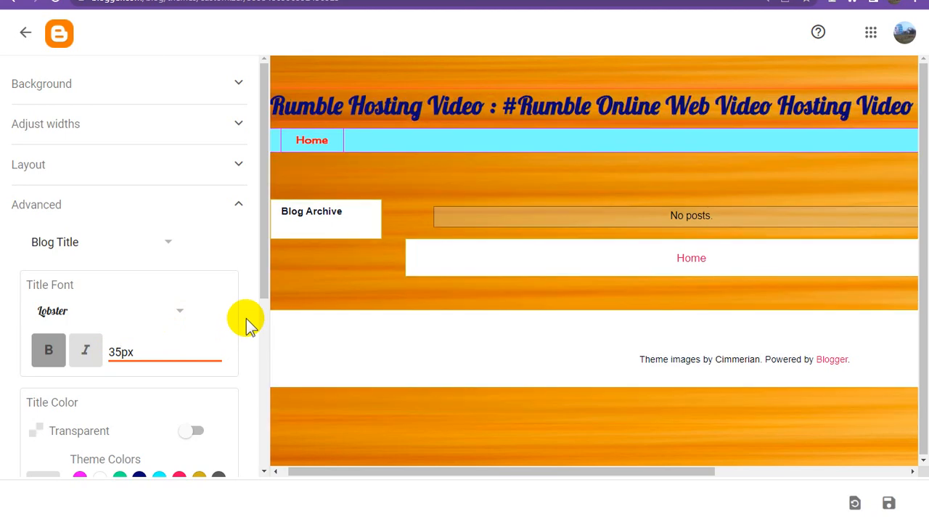
Step: Raise the Blog Title font size gradually to 39px, checking the header preview's full width, and save the theme customization
drag(540, 468, 763, 471)
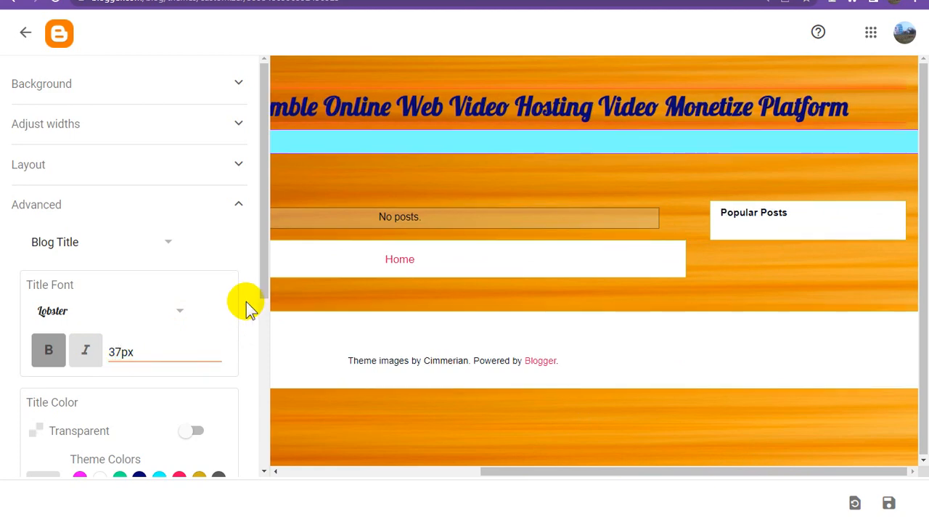
click(120, 353)
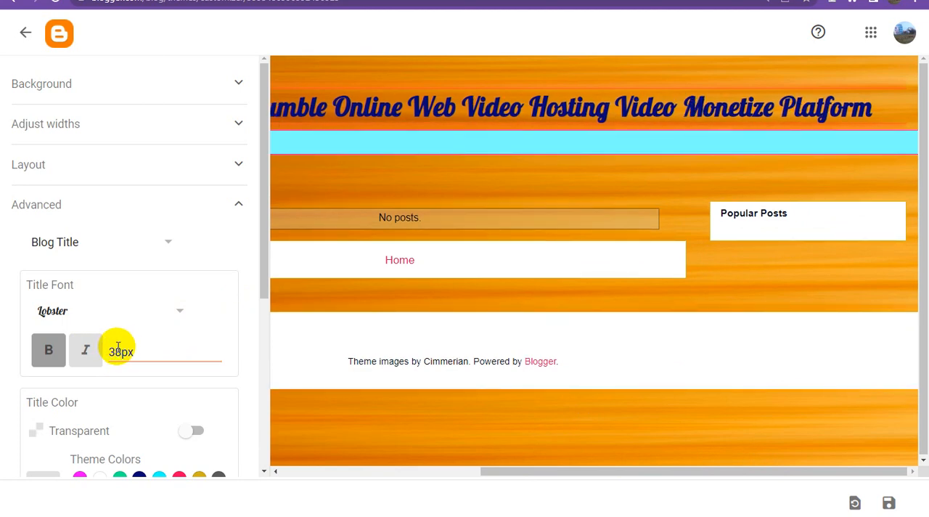
click(119, 352)
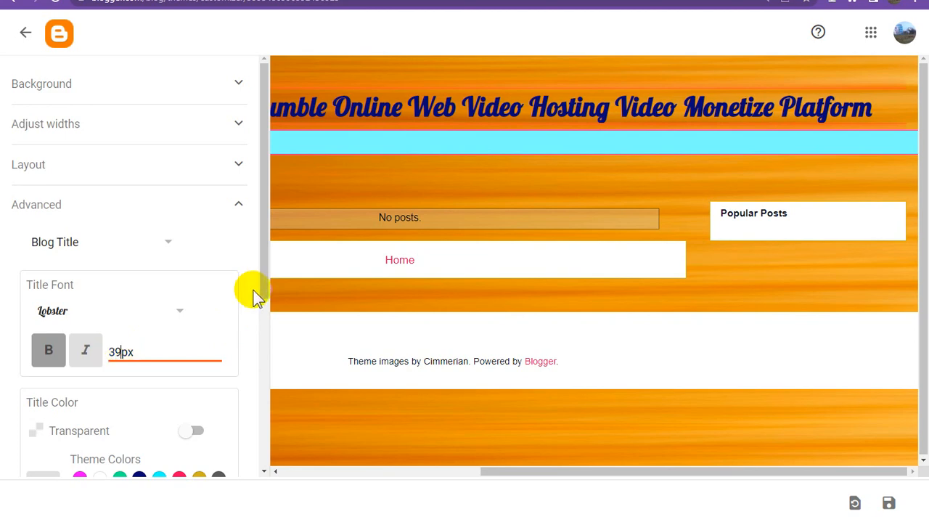
drag(563, 472, 660, 437)
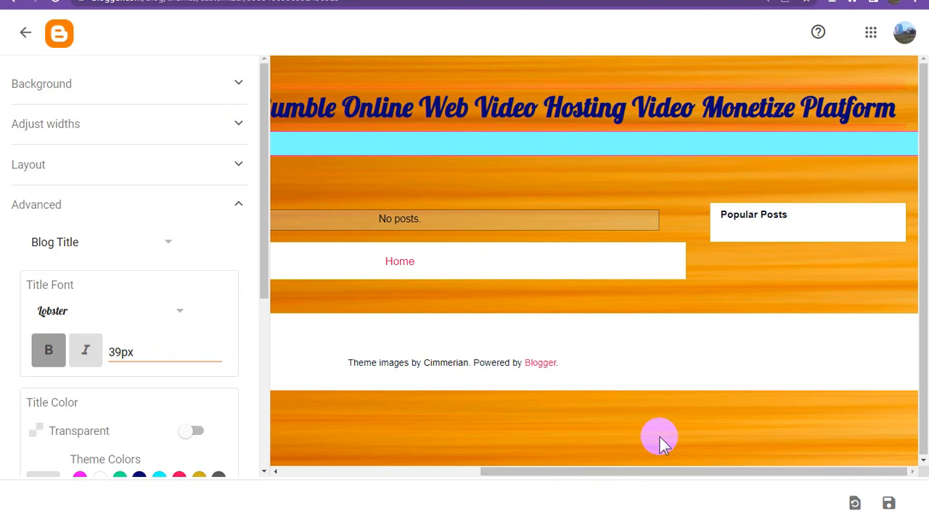
click(887, 501)
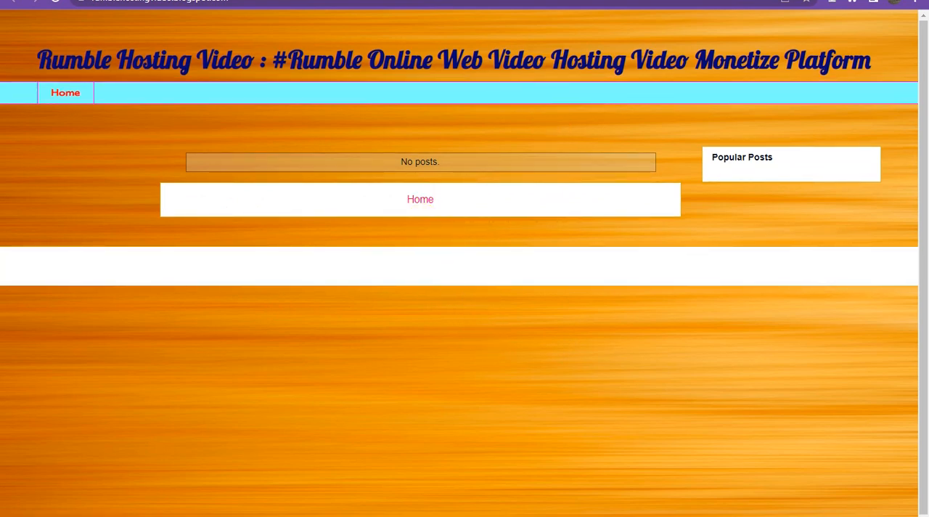
Step: Leave the Theme Designer and, in the blog's settings, fill in the Description with the list of Rumble video phrases
click(312, 1)
click(25, 35)
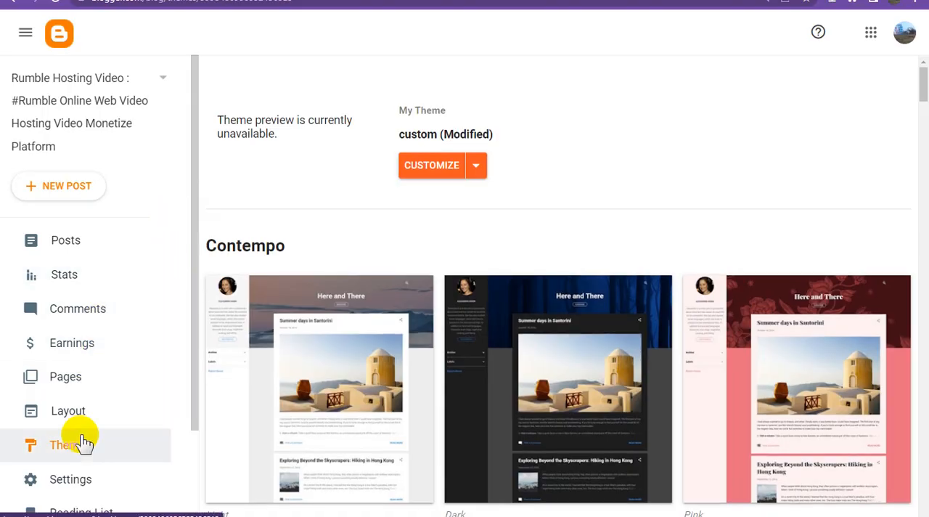
click(89, 476)
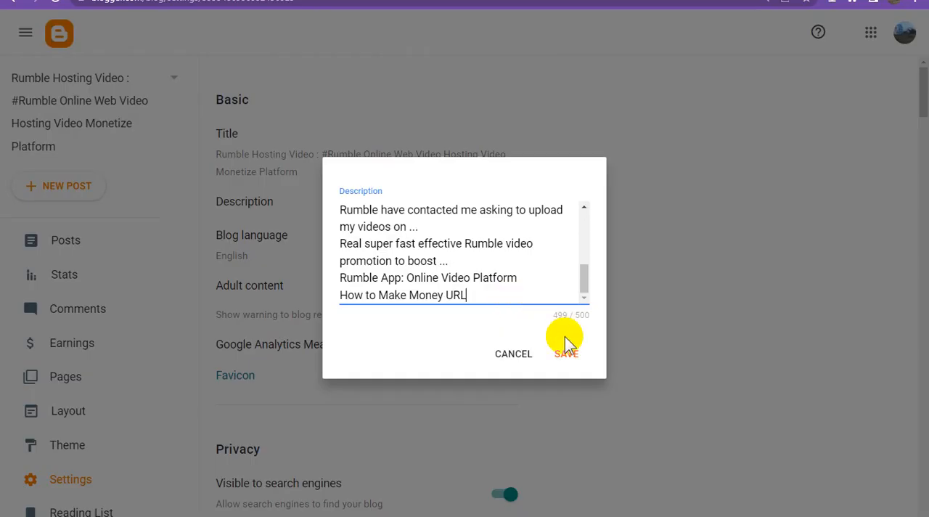
click(570, 354)
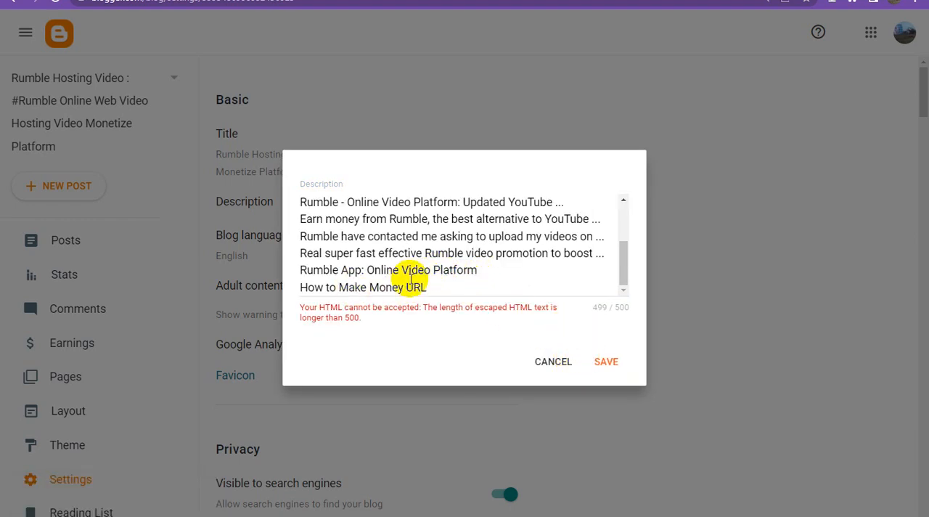
Step: Delete the last line, "How to Make Money URL", from the blog description and save the description
drag(301, 285, 485, 288)
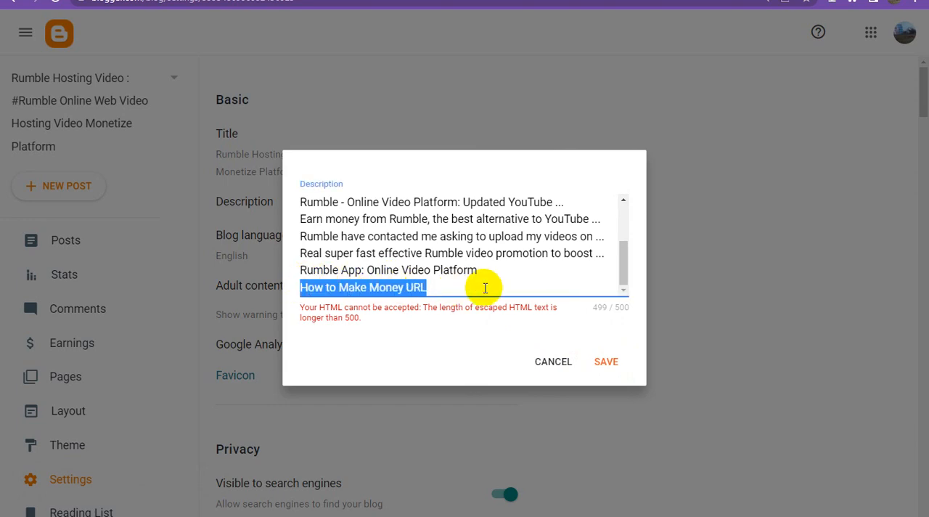
key(BackSpace)
key(BackSpace)
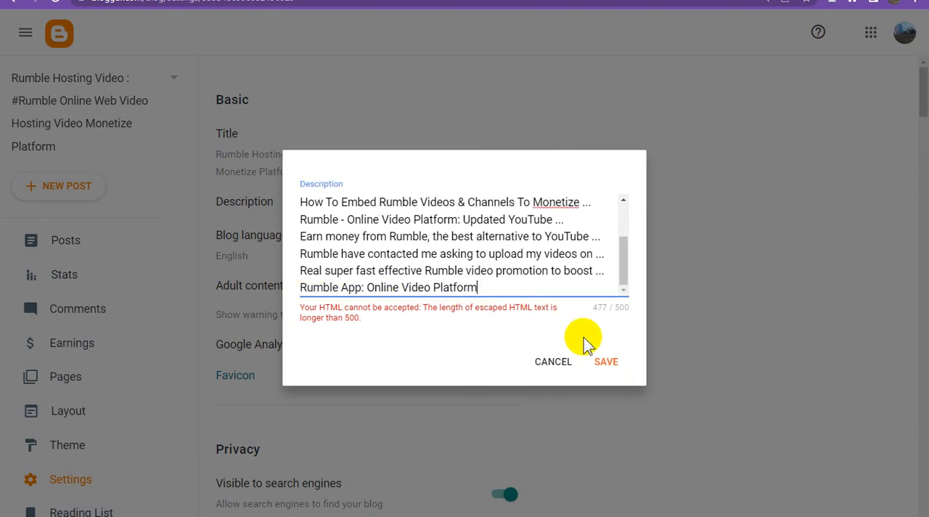
click(607, 361)
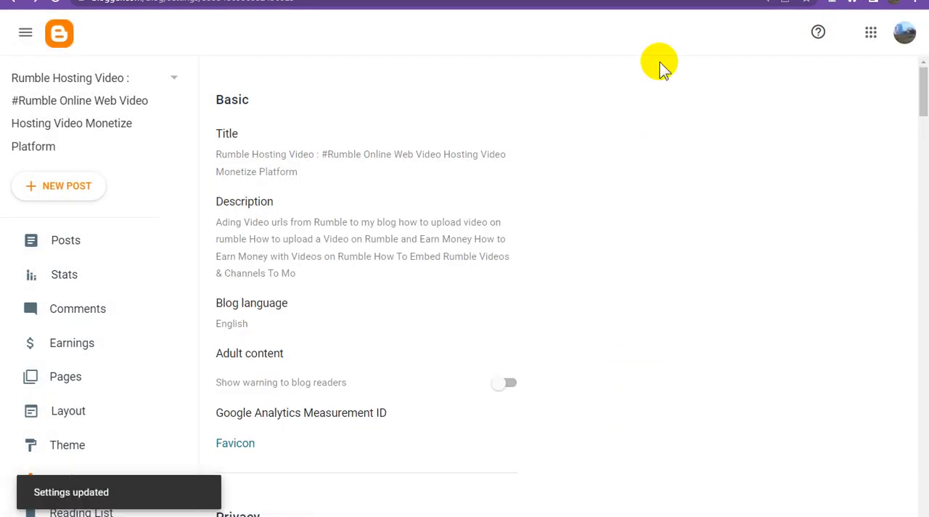
Step: Reload the published blog to check the description under the title, and return to the blog's settings
click(654, 2)
click(55, 4)
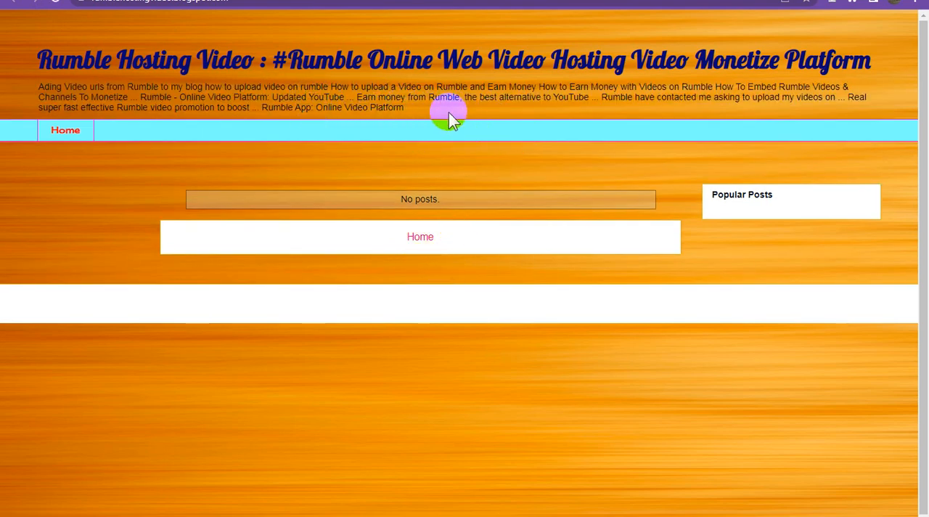
click(109, 0)
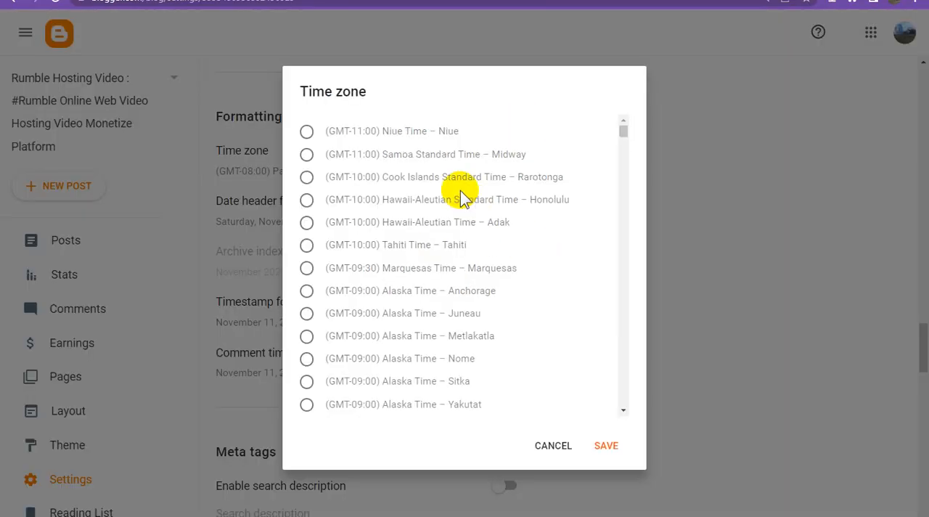
Step: Set the blog's formatting time zone to (GMT+11:00) Eastern Australia Time – Sydney and save it
scroll(530, 276, down, 5)
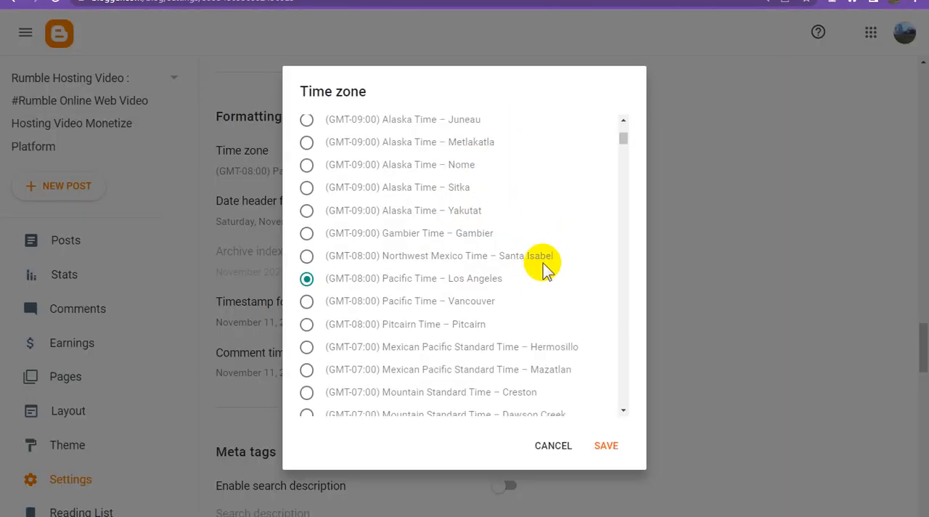
scroll(548, 268, down, 5)
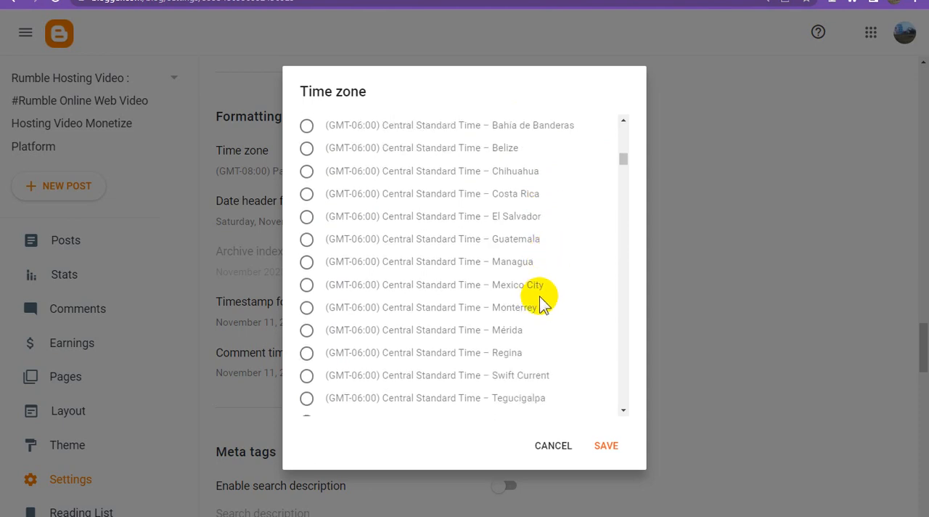
scroll(527, 331, down, 1)
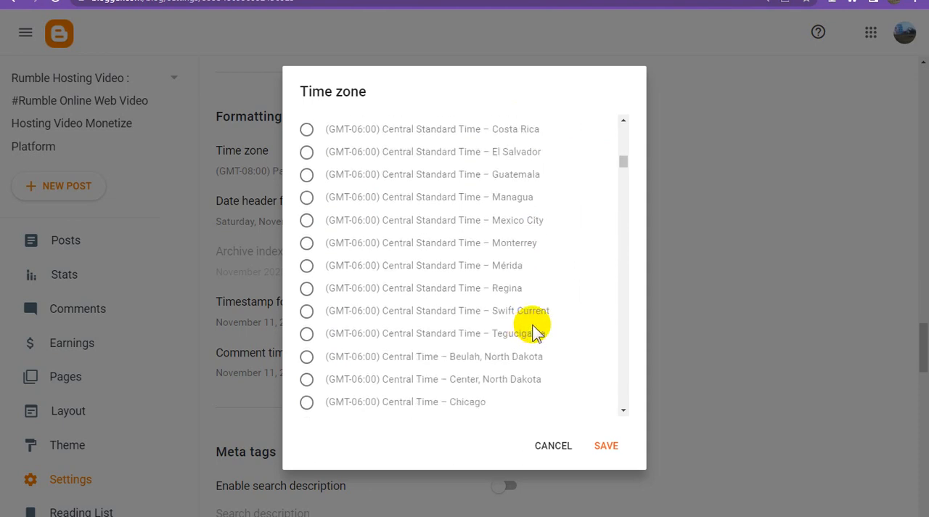
scroll(533, 331, down, 1)
scroll(534, 331, down, 1)
scroll(534, 330, down, 3)
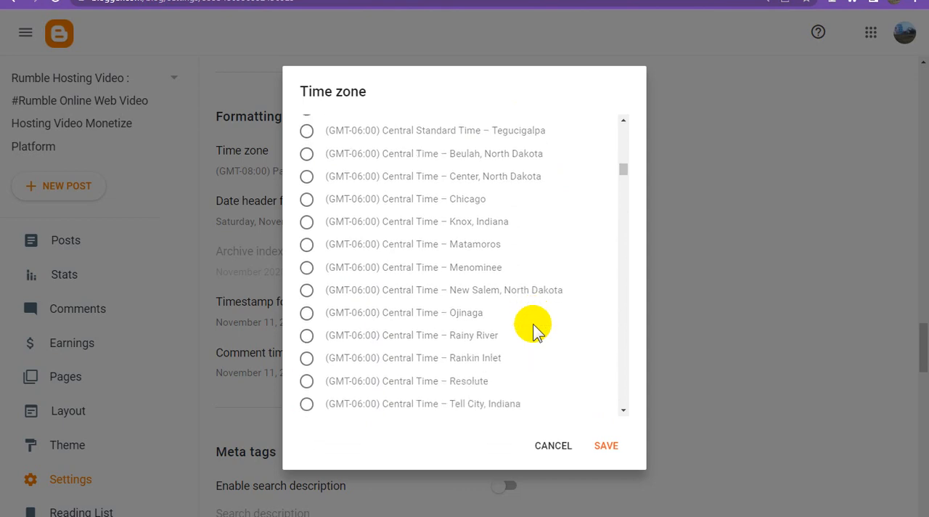
scroll(533, 331, down, 1)
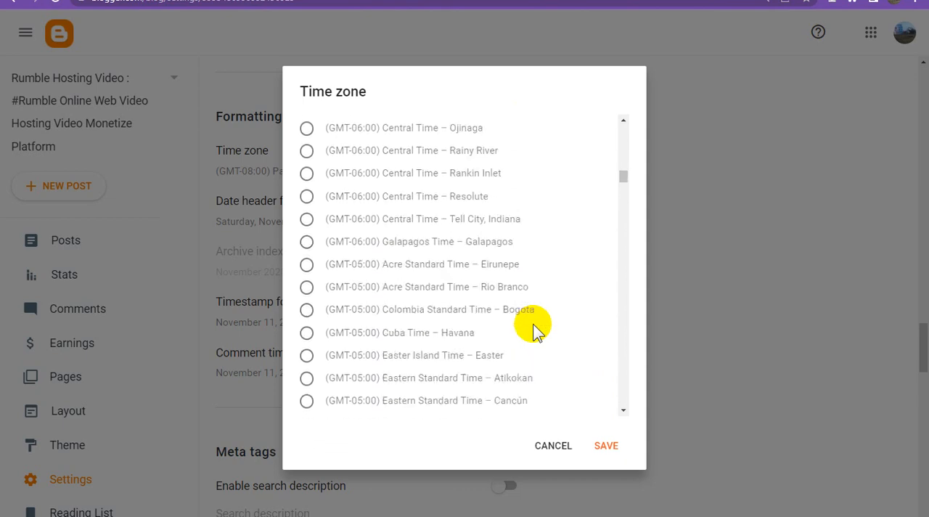
scroll(534, 330, down, 2)
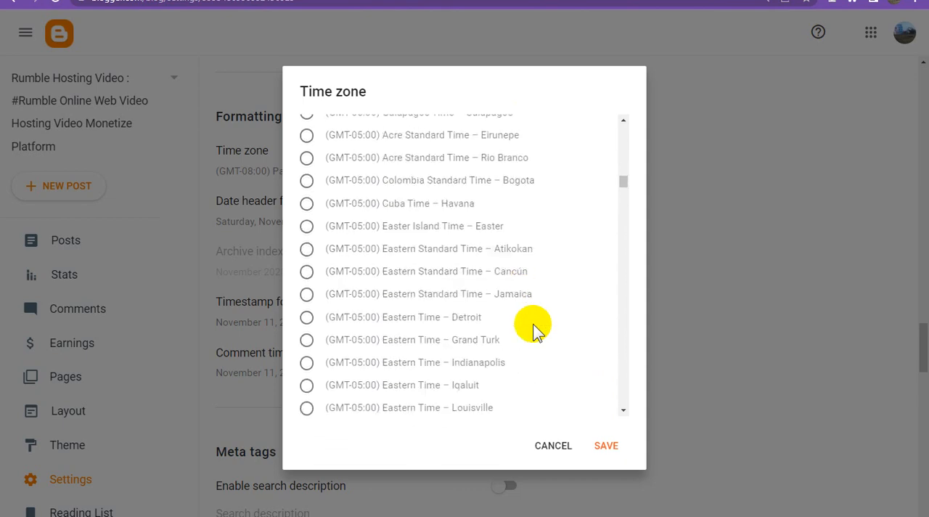
scroll(534, 331, down, 2)
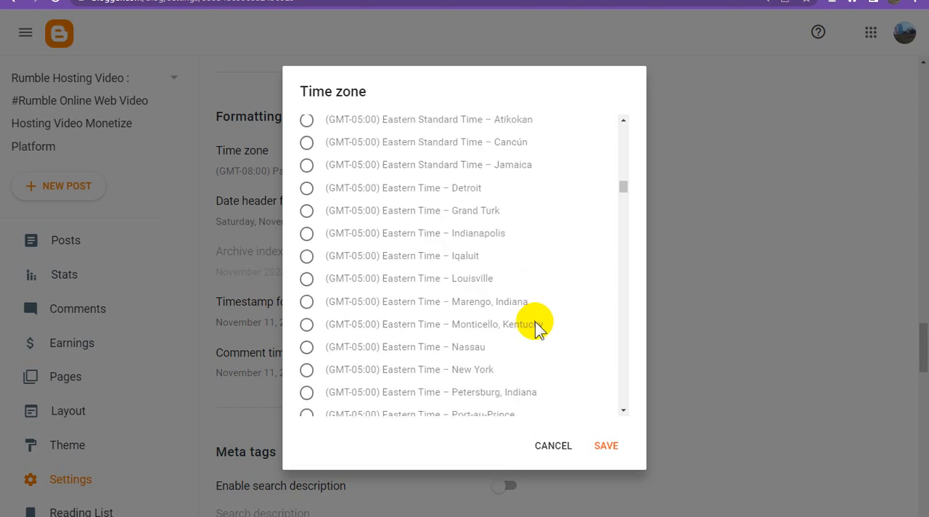
scroll(535, 322, down, 3)
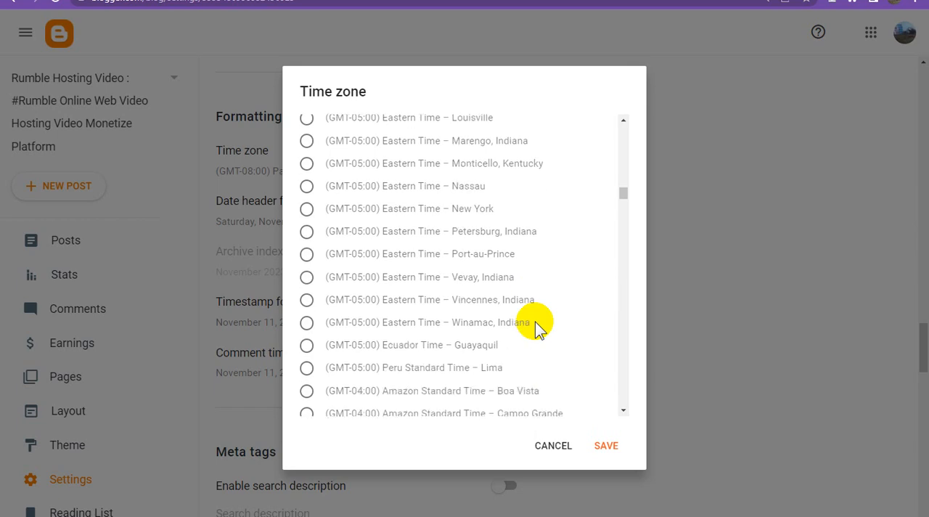
scroll(535, 322, down, 3)
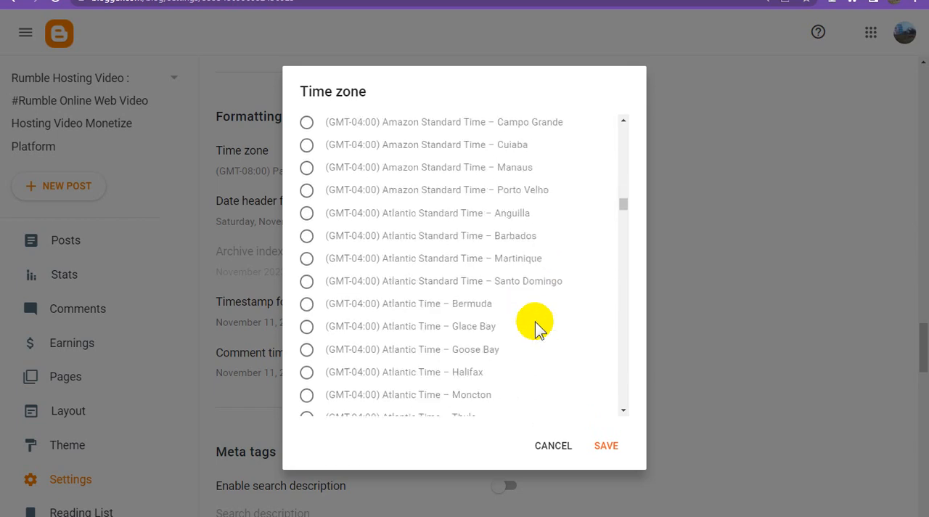
scroll(535, 322, down, 2)
scroll(535, 321, down, 5)
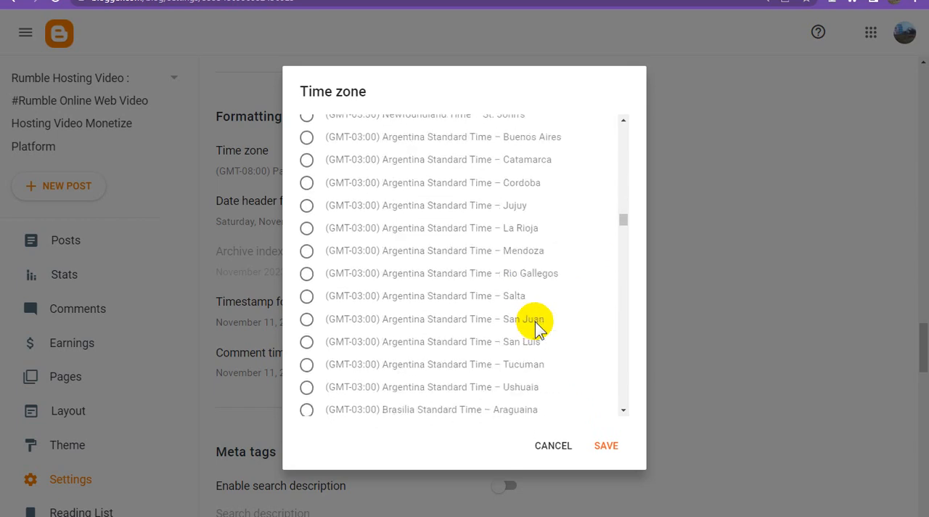
scroll(535, 321, down, 4)
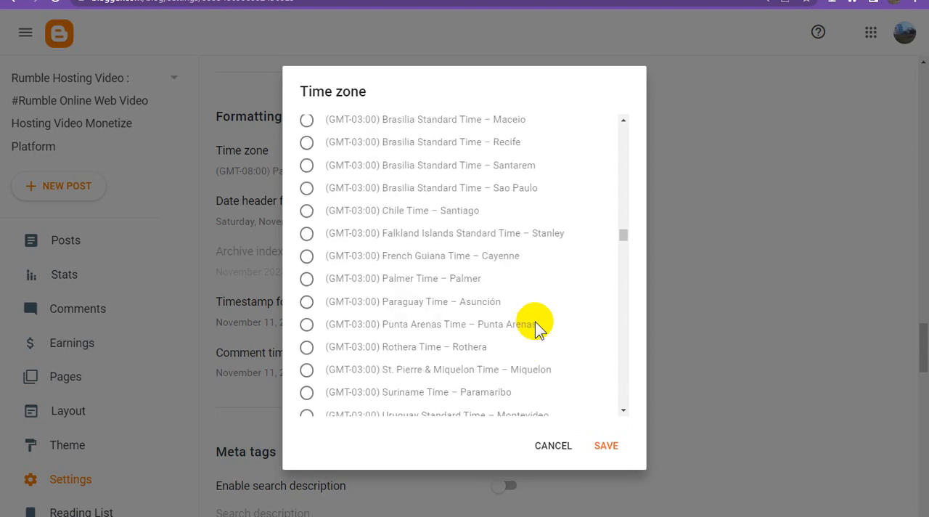
scroll(536, 322, down, 5)
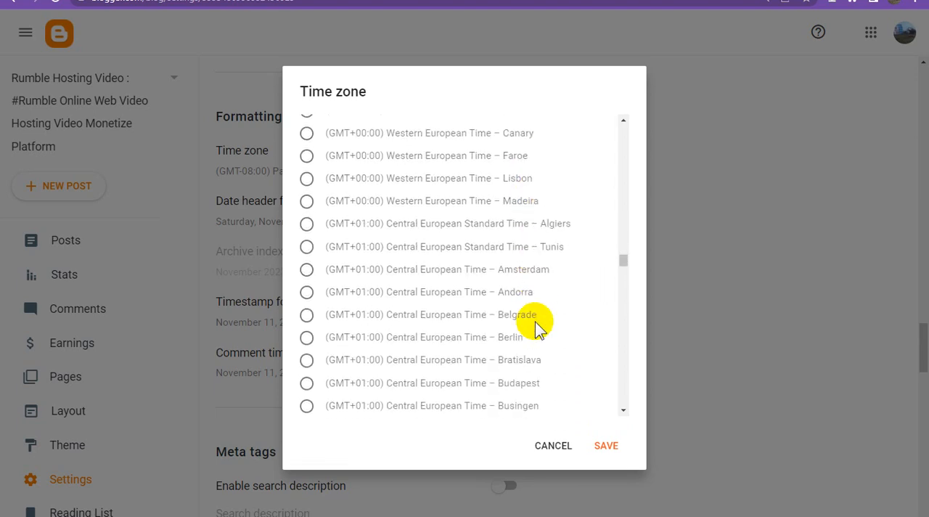
scroll(535, 322, down, 2)
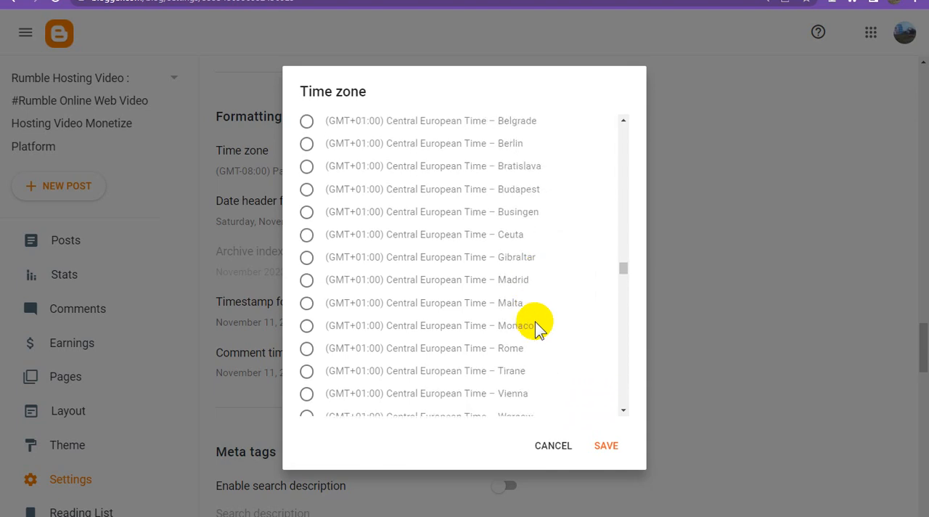
scroll(536, 321, down, 2)
scroll(535, 322, down, 3)
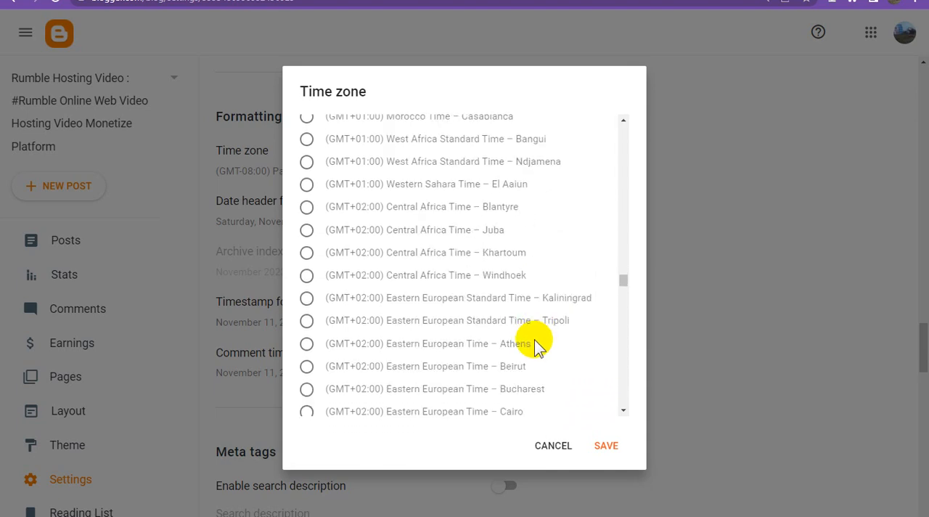
scroll(536, 340, down, 2)
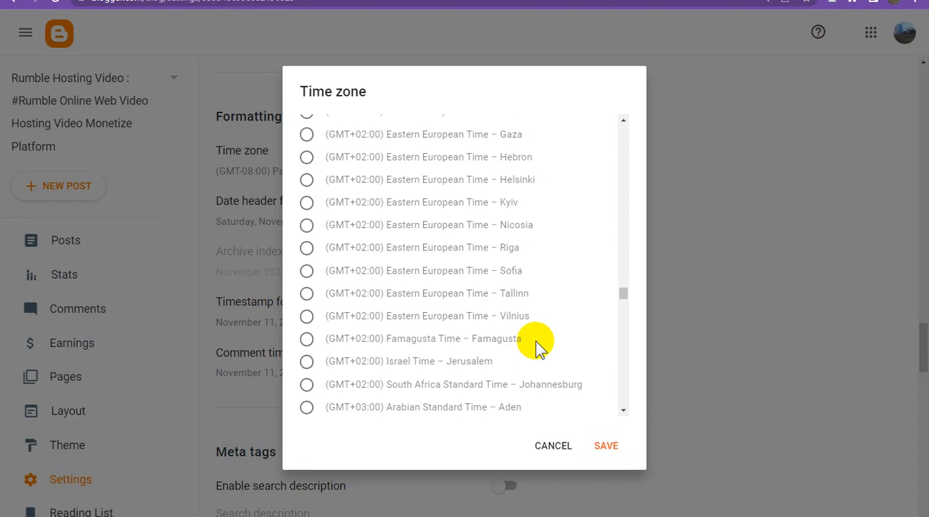
scroll(536, 341, down, 4)
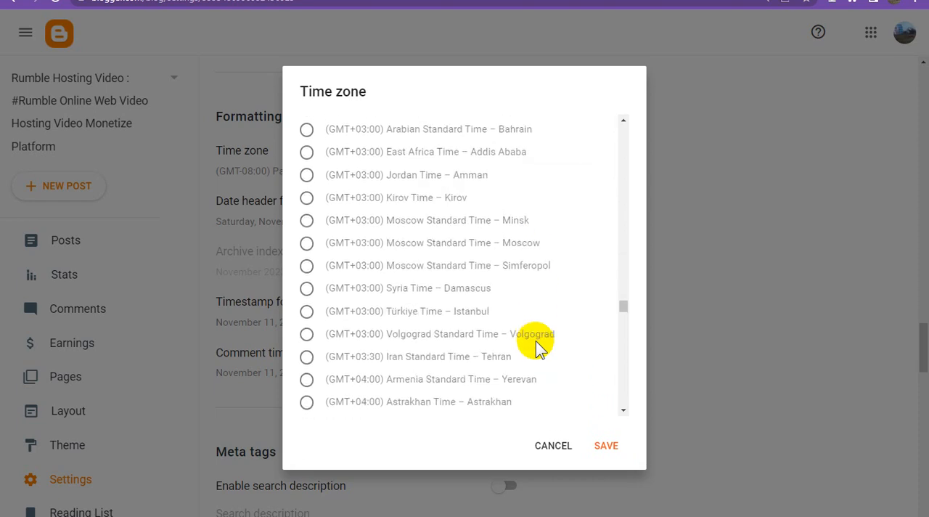
scroll(536, 340, down, 2)
scroll(536, 342, down, 1)
scroll(536, 340, down, 1)
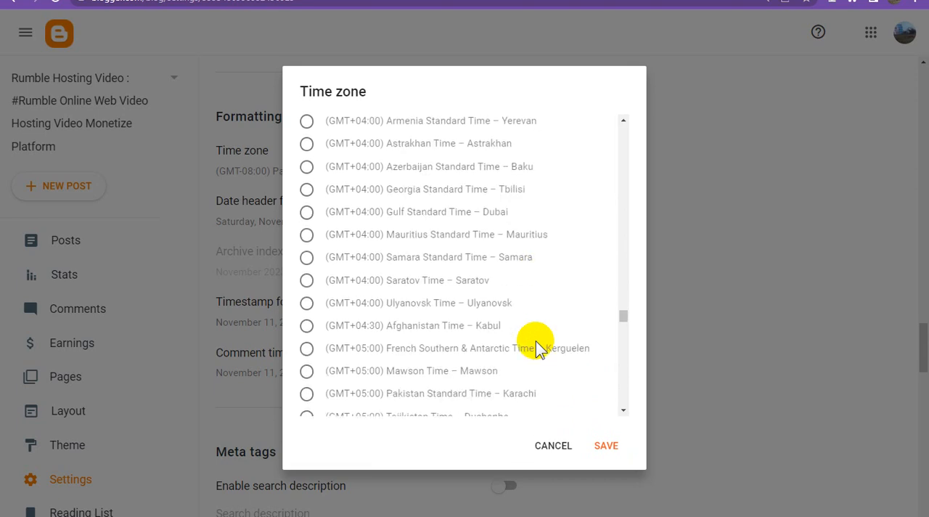
scroll(536, 340, down, 1)
scroll(536, 340, down, 3)
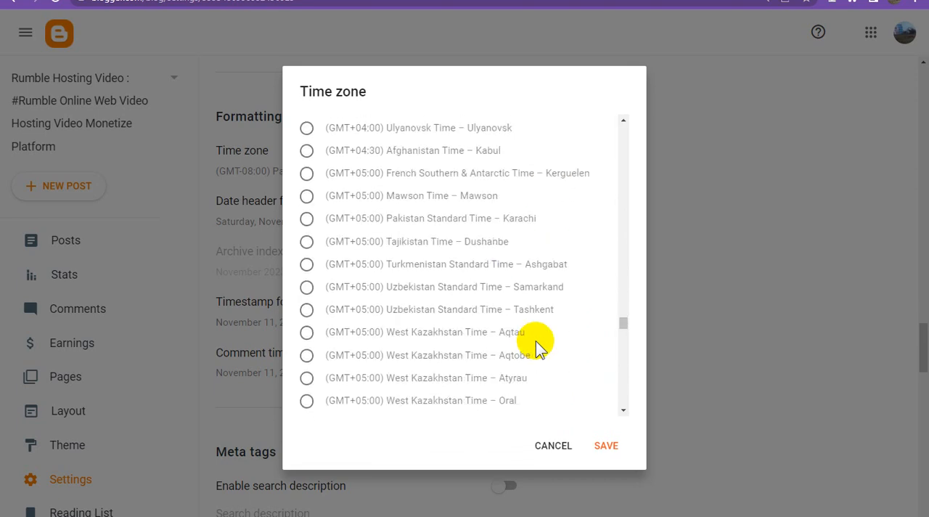
scroll(536, 340, down, 1)
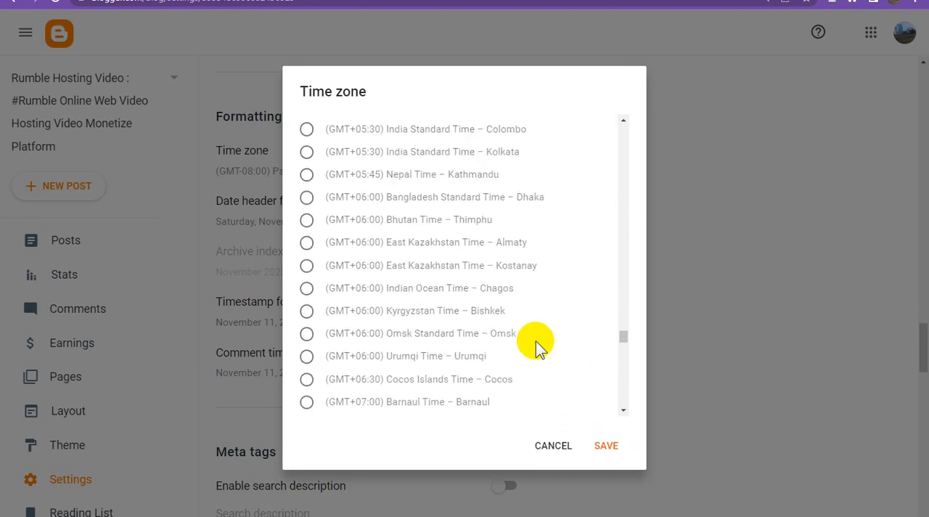
scroll(536, 341, down, 1)
scroll(536, 340, down, 4)
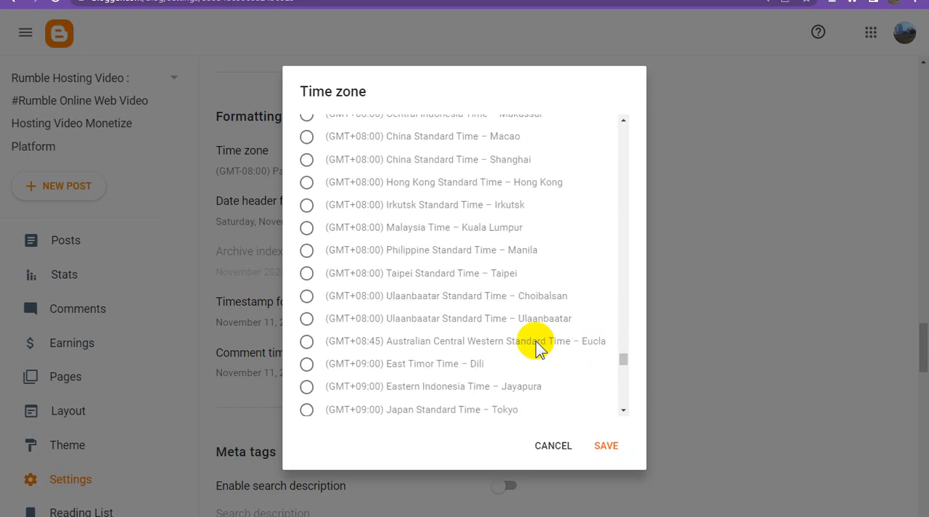
scroll(536, 341, down, 1)
scroll(536, 341, down, 2)
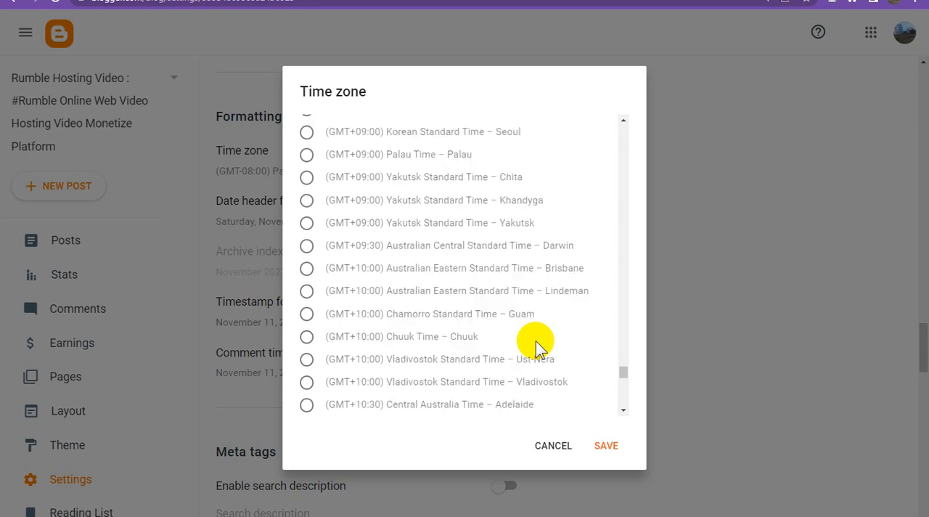
scroll(536, 342, down, 1)
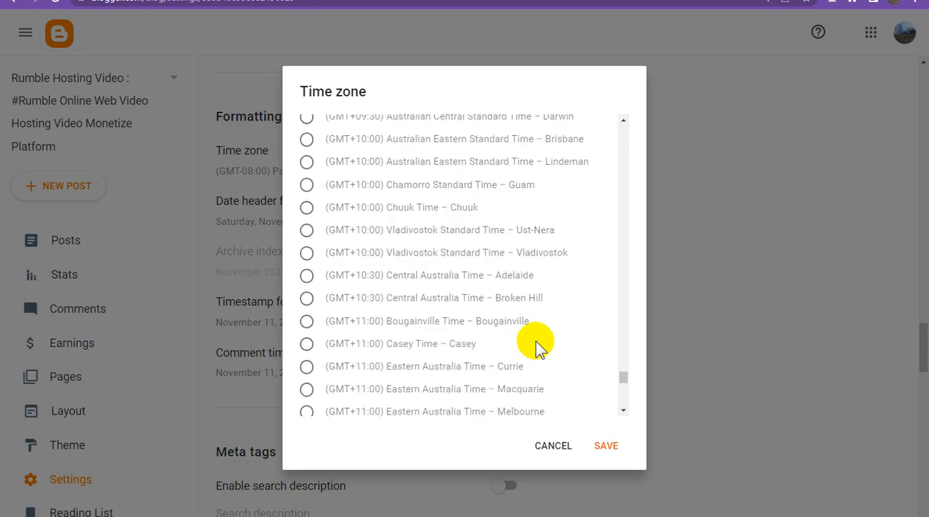
scroll(535, 341, down, 1)
scroll(536, 342, down, 2)
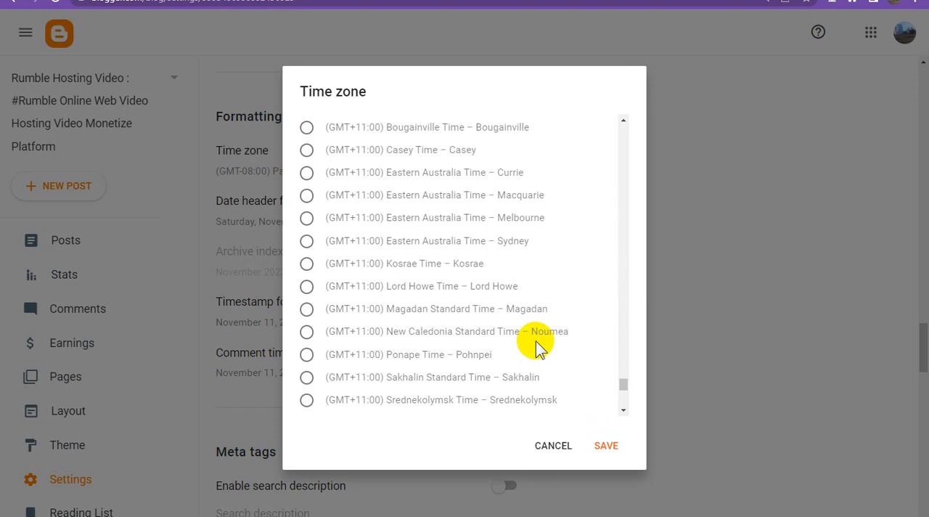
scroll(536, 341, down, 1)
scroll(536, 341, down, 1)
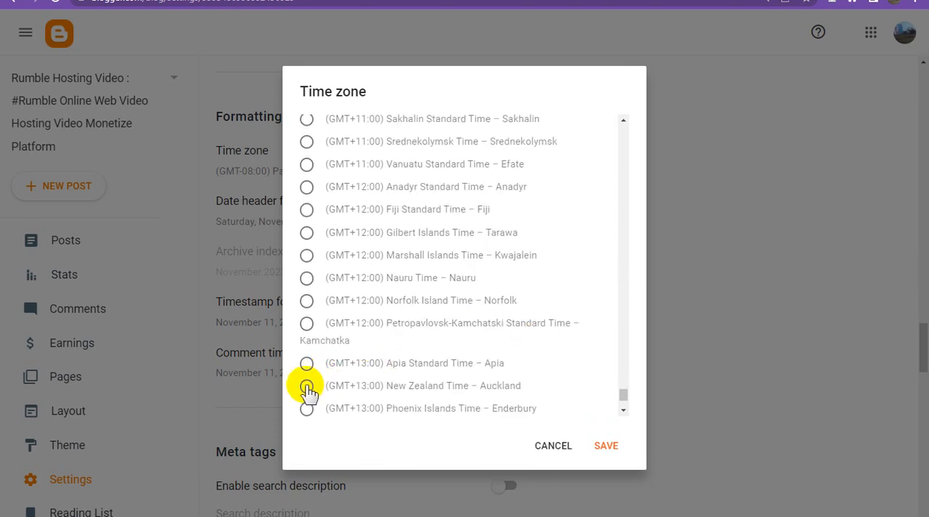
scroll(376, 376, down, 1)
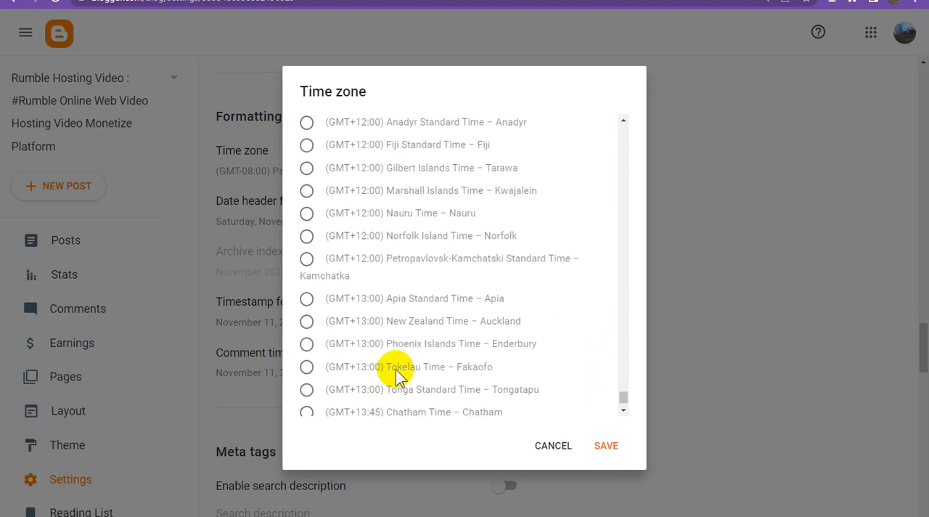
scroll(412, 370, down, 1)
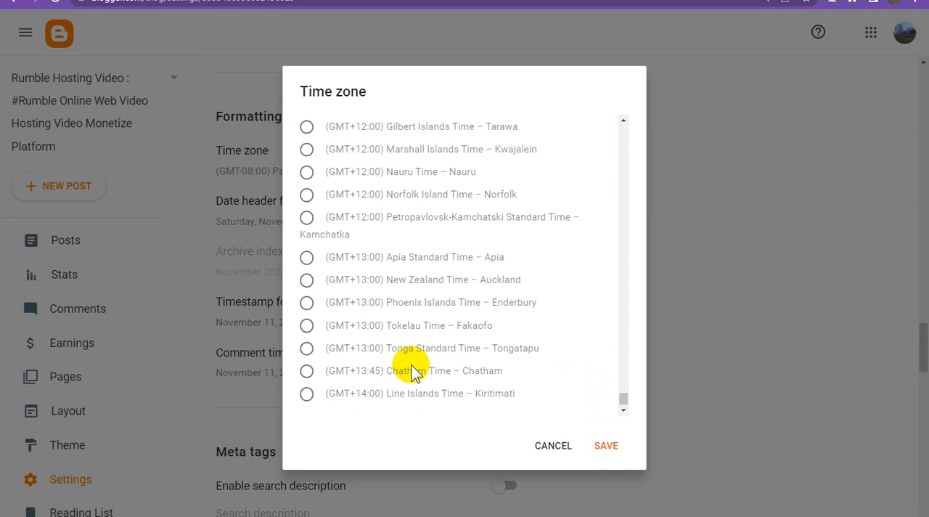
scroll(412, 371, up, 1)
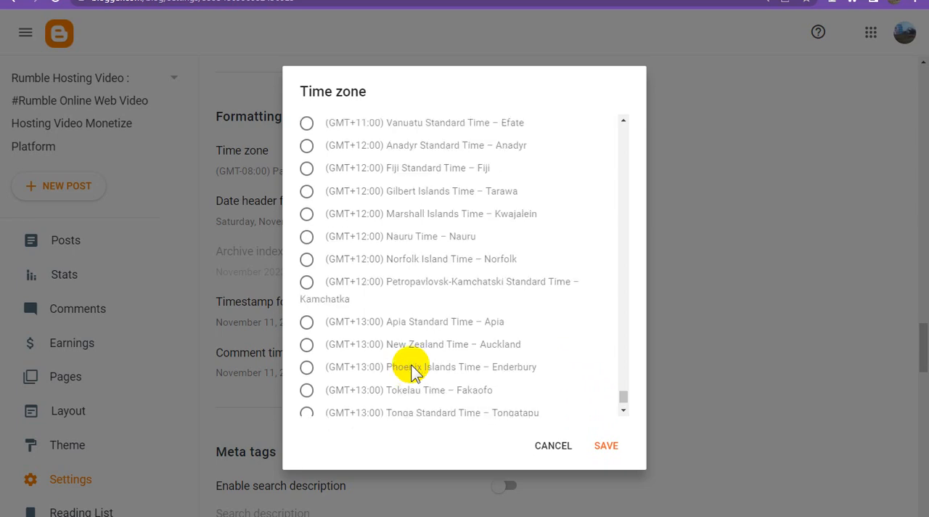
scroll(412, 370, up, 2)
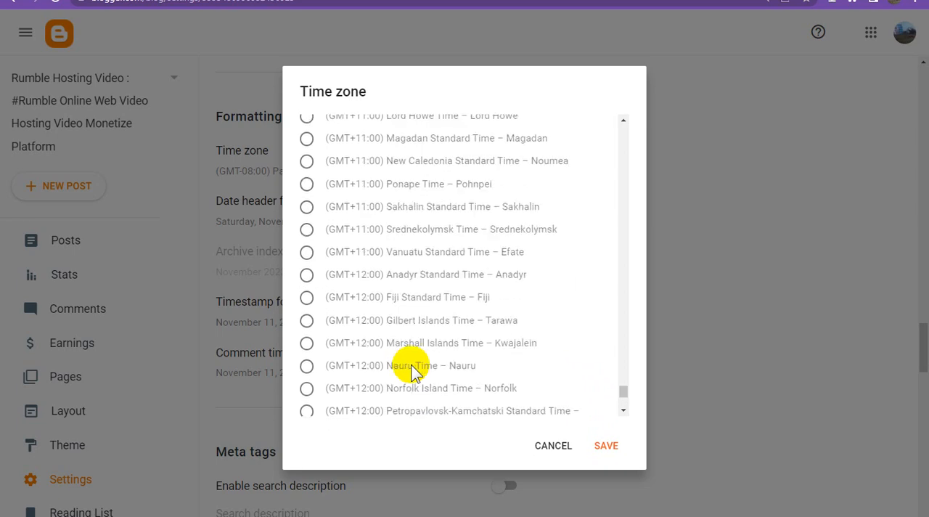
scroll(412, 369, up, 2)
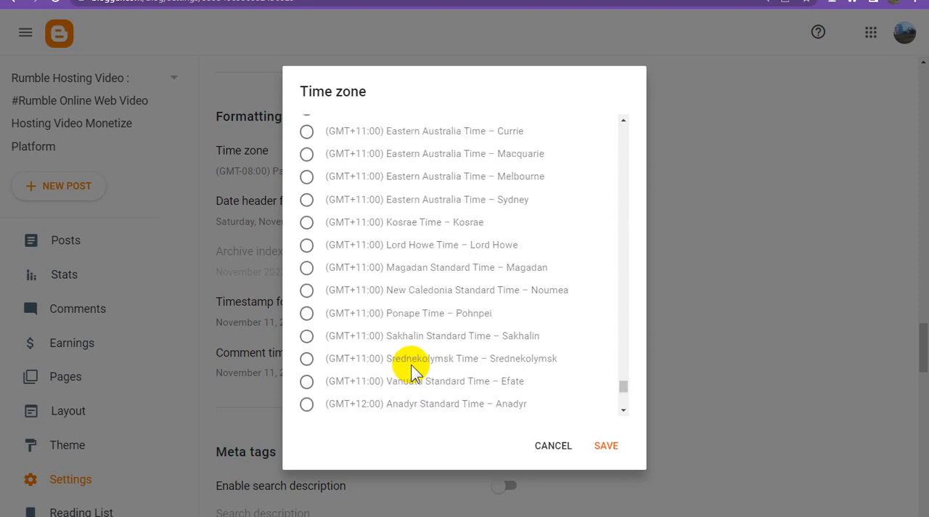
click(306, 199)
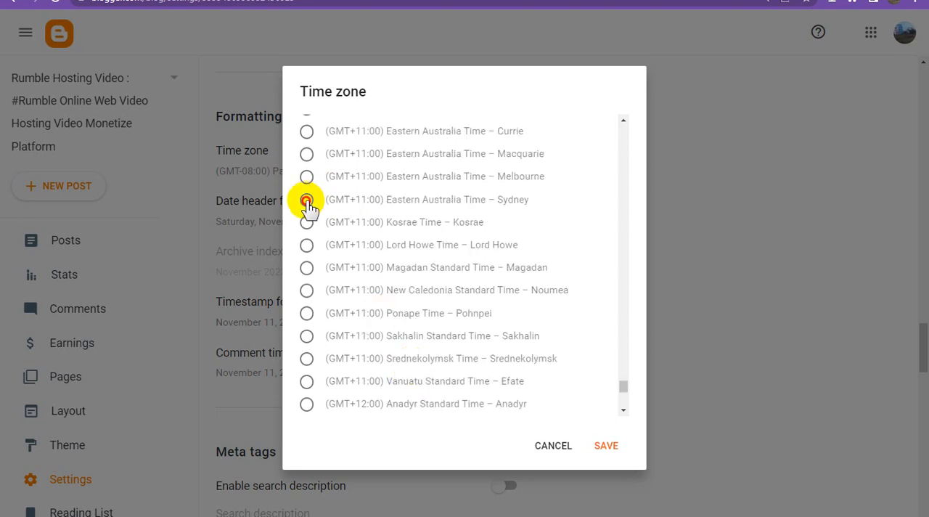
click(605, 445)
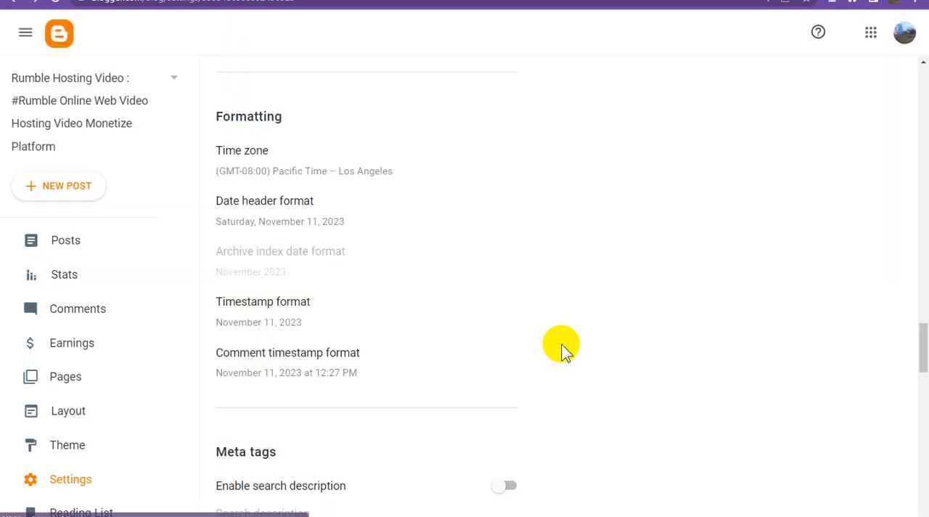
Step: Enable the search description in the meta tags, paste the Rumble phrases beginning "Ading Video urls from Rumble to my blog", and save it
scroll(562, 351, down, 4)
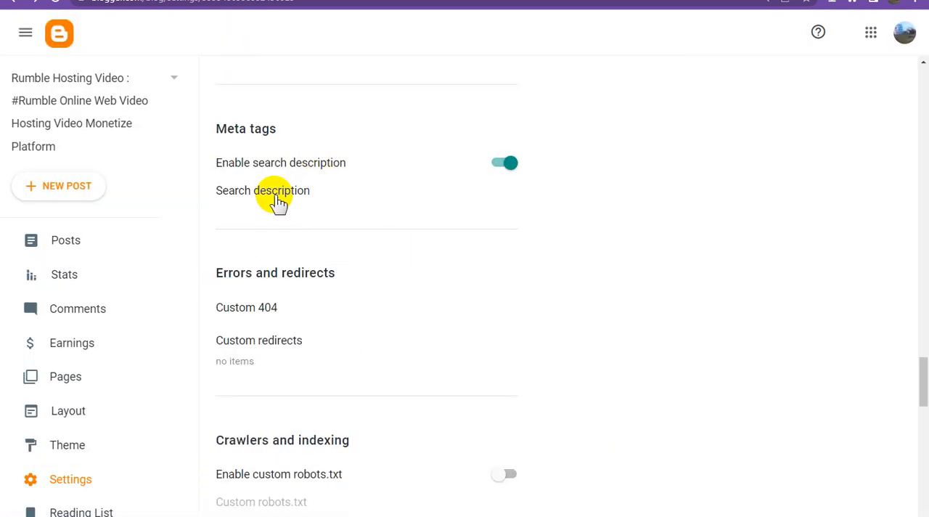
click(272, 192)
click(369, 263)
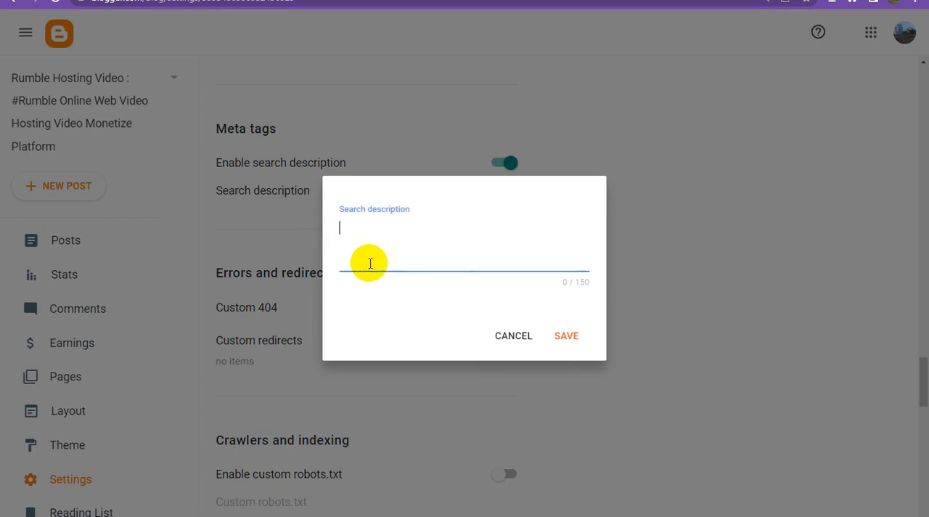
text(Ading Video urls from Rumble to my blog how to upload video on rumble How to upload a Video on Rumble and Earn Money How to Earn Money with Videos on)
click(573, 347)
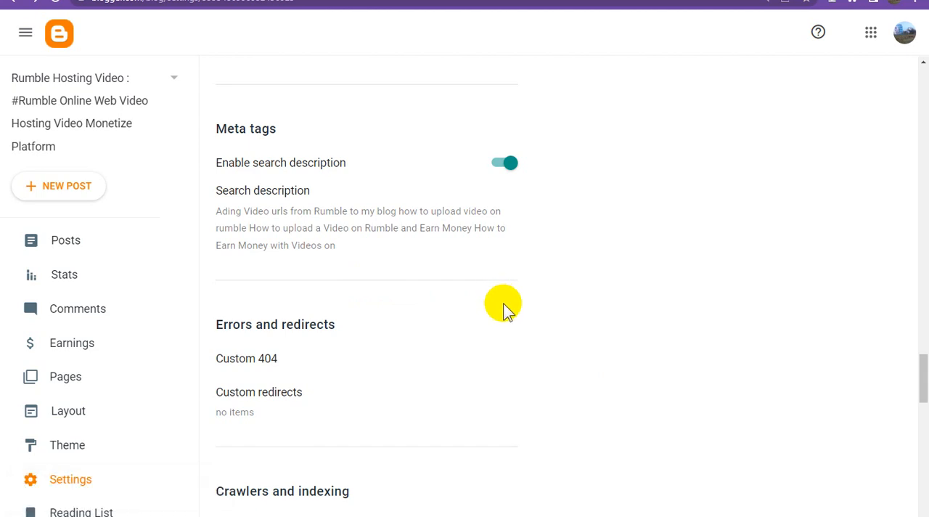
scroll(506, 309, down, 4)
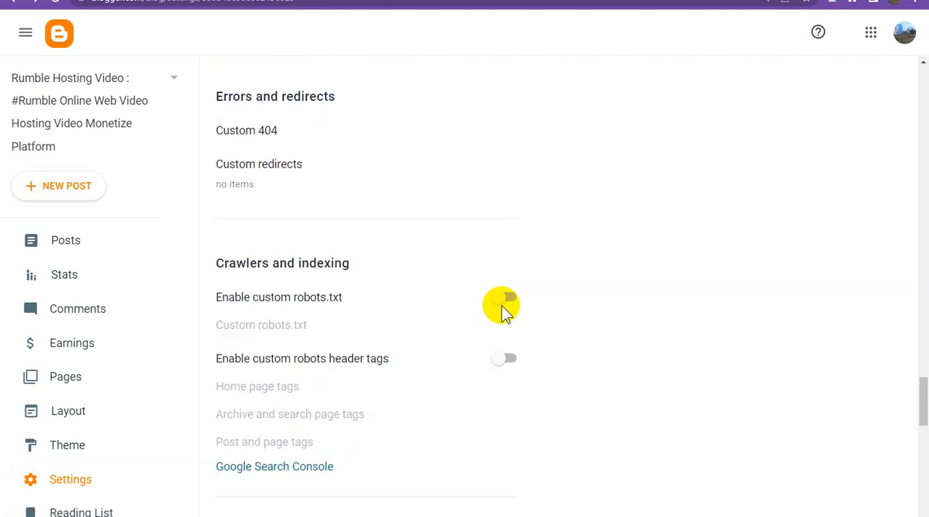
Step: Enable custom robots.txt, paste the rules beginning "User-agent: Mediapartners-Google" with the rumblehostingvideo.blogspot.com sitemaps, and save them
click(509, 268)
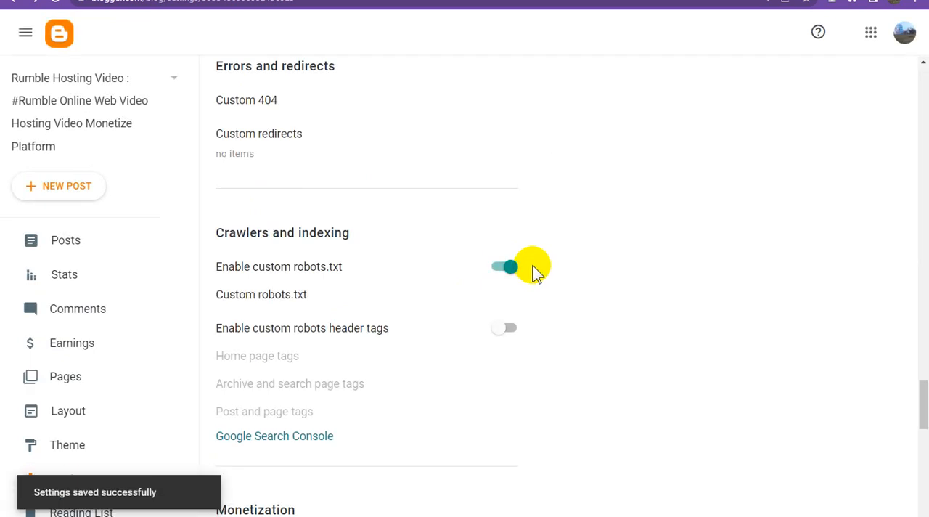
click(266, 294)
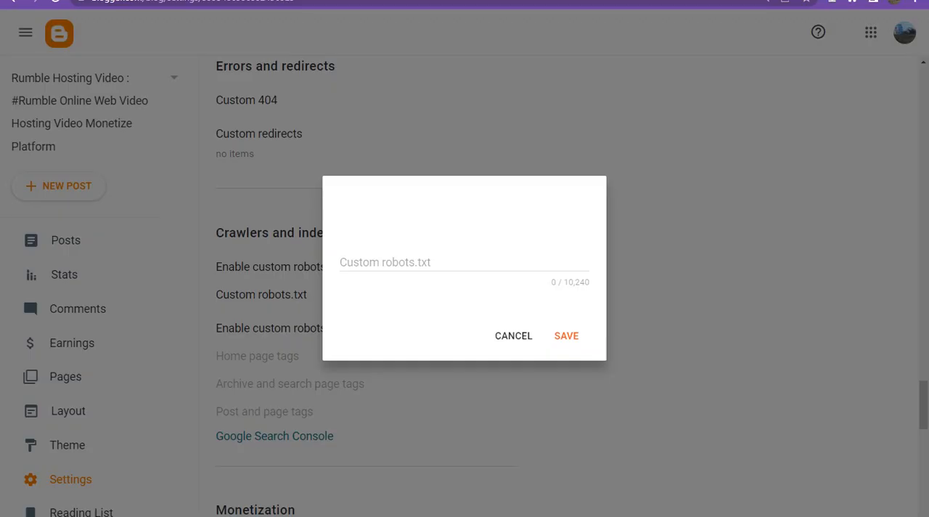
click(411, 259)
key(ctrl+v)
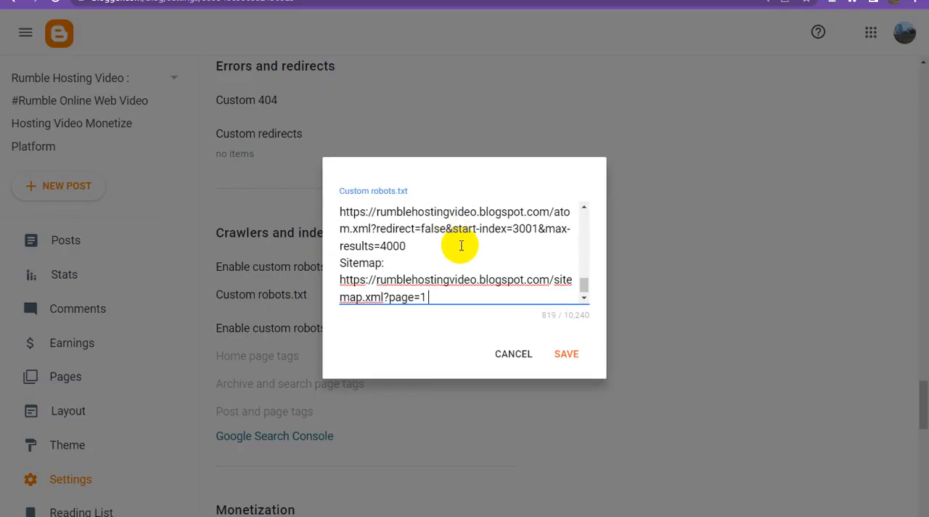
click(574, 353)
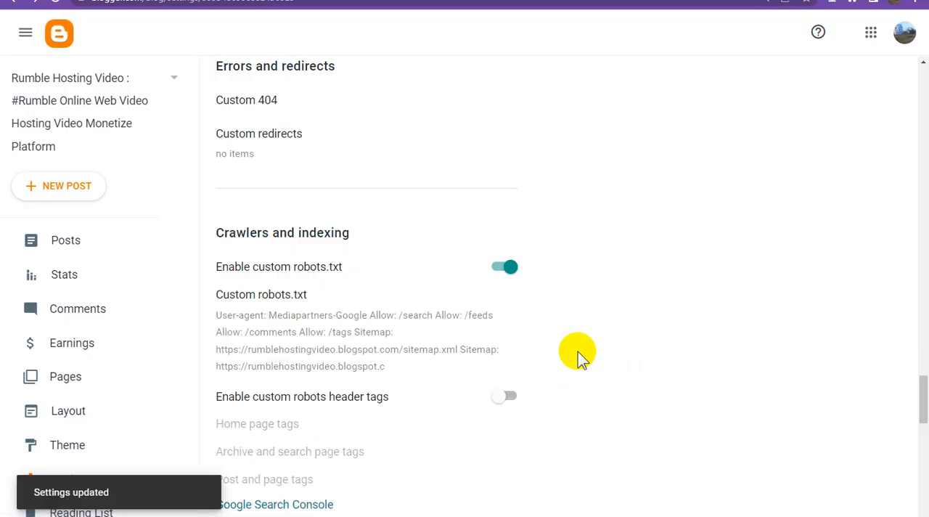
Step: Enable custom robots header tags, and turn on "all" and "noodp" for the home page tags and save them
scroll(581, 353, down, 1)
scroll(586, 351, down, 3)
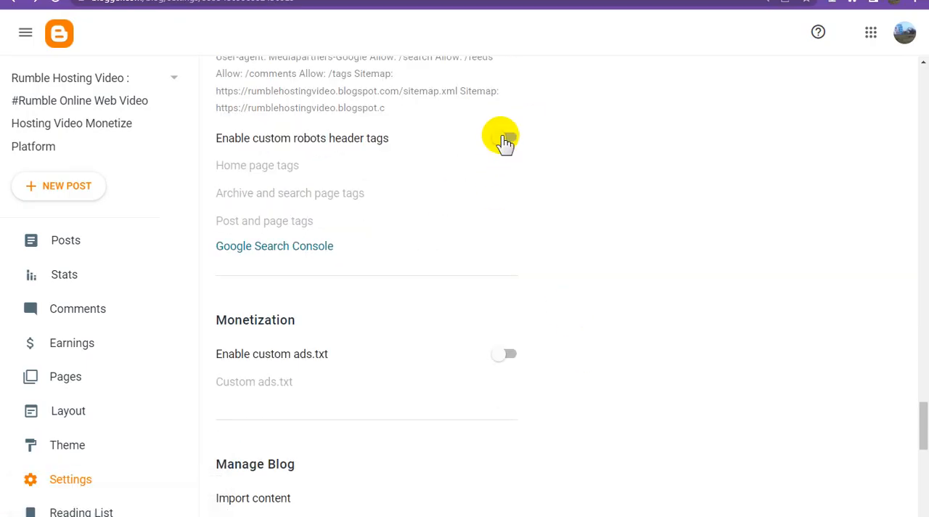
click(502, 137)
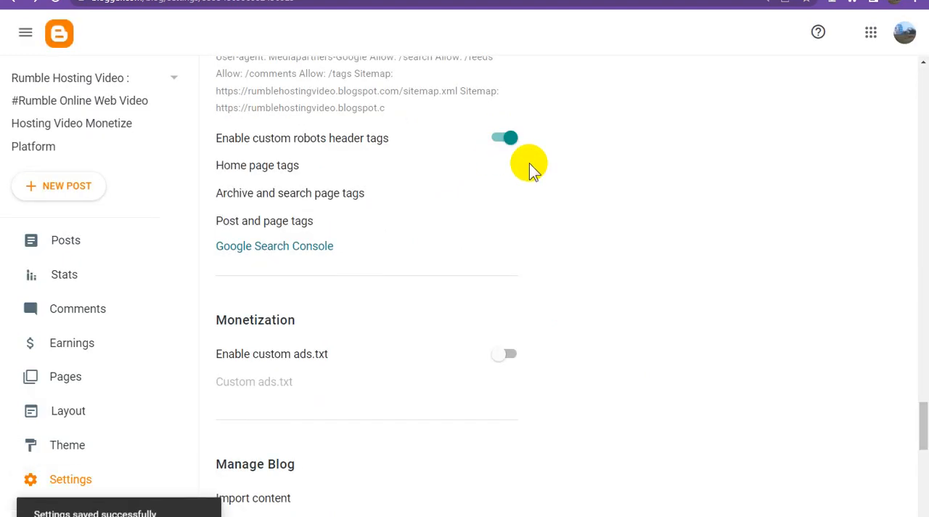
click(283, 166)
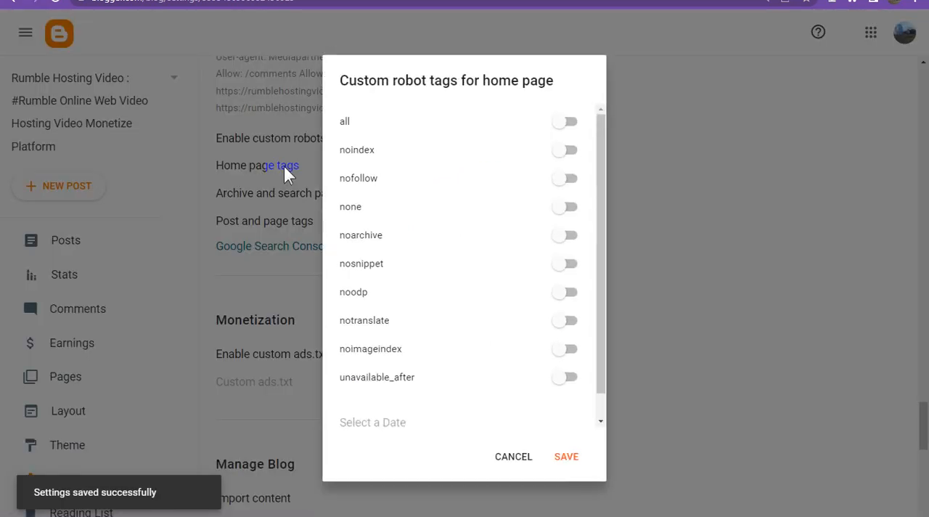
click(558, 121)
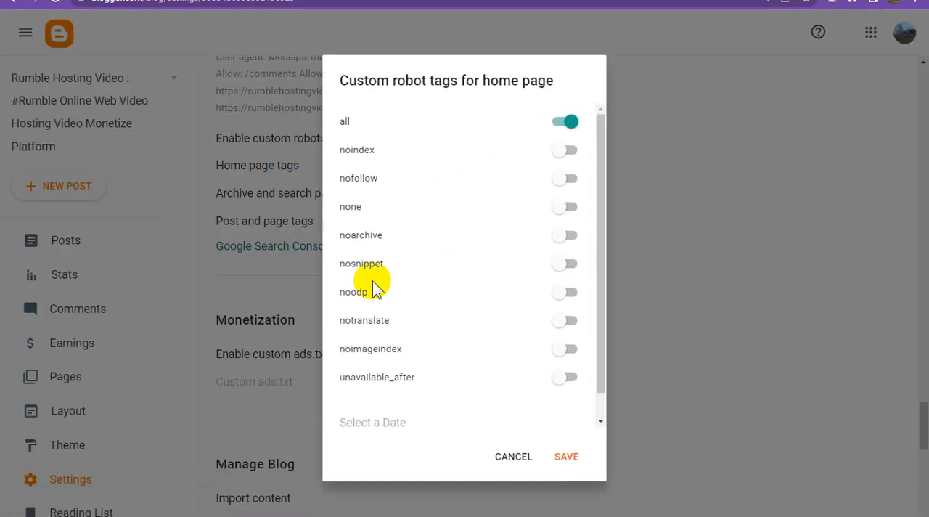
click(570, 296)
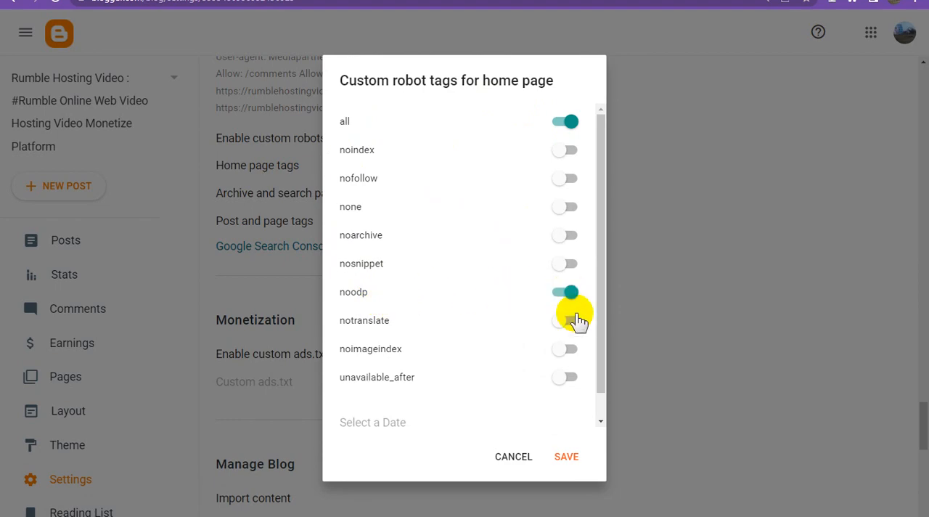
click(567, 457)
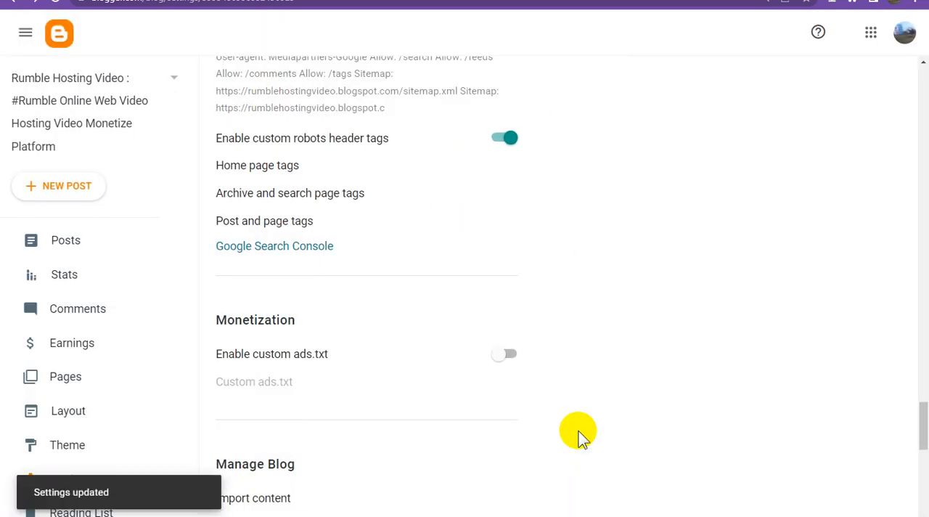
Step: Turn on "noindex" and "noodp" in the custom robot tags for archive and search pages and save them
click(325, 200)
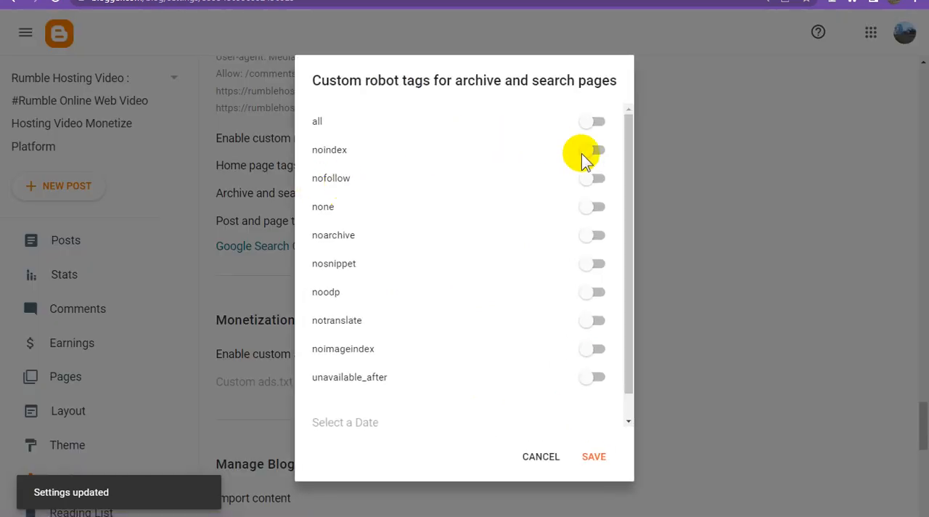
click(585, 154)
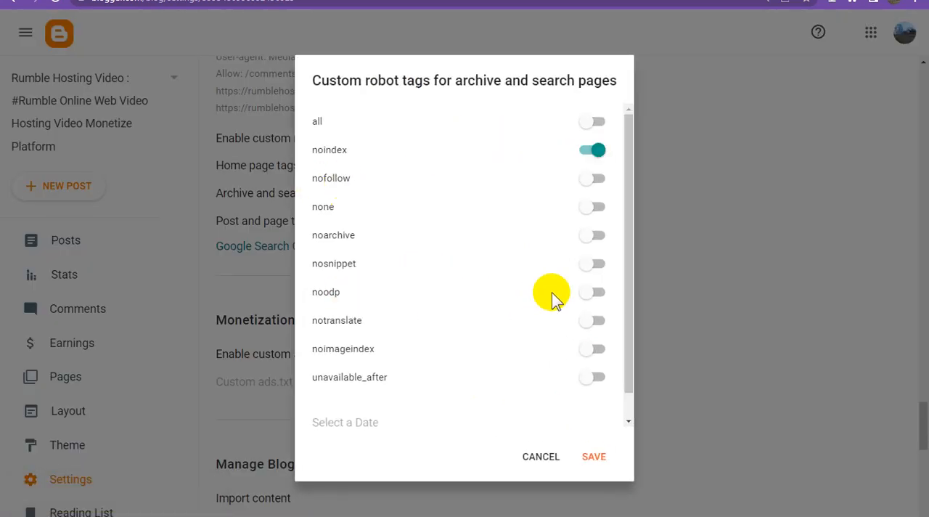
click(592, 291)
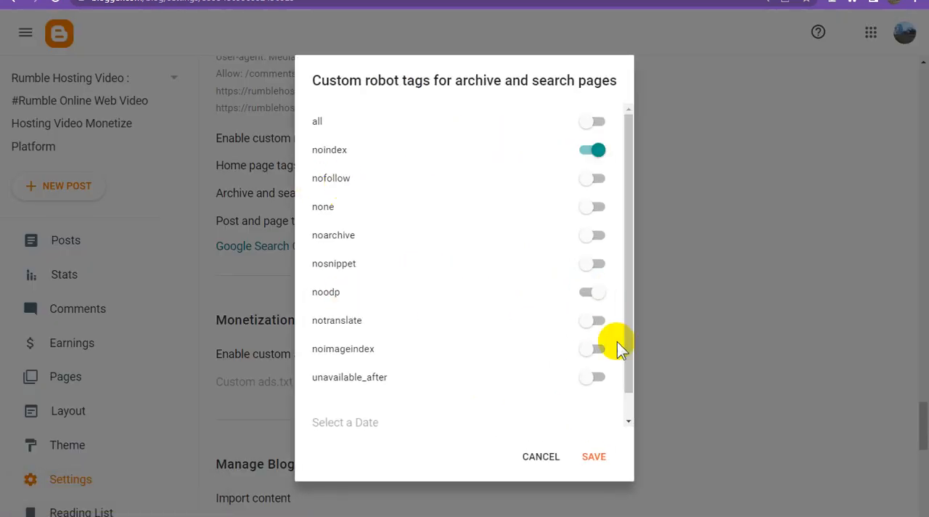
click(603, 456)
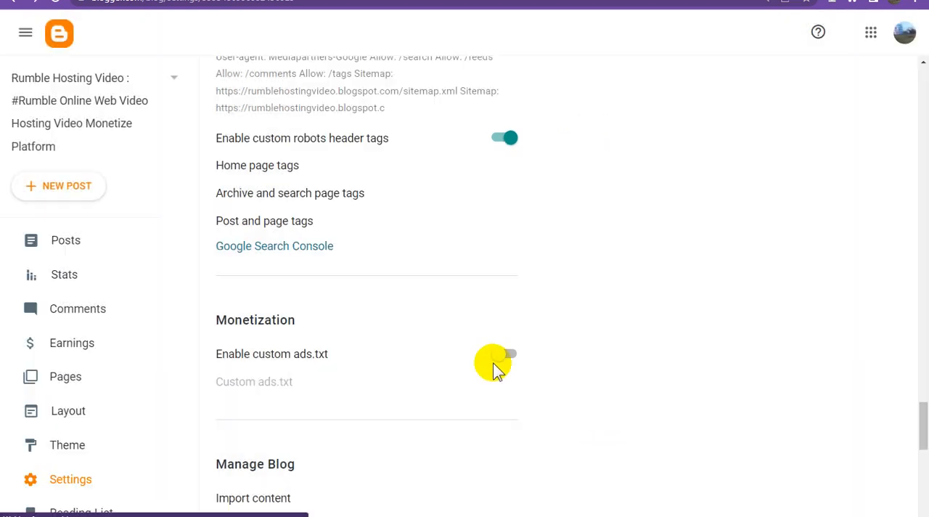
Step: Turn on "all" and "noodp" in the custom robot tags for posts and pages and save them
click(290, 224)
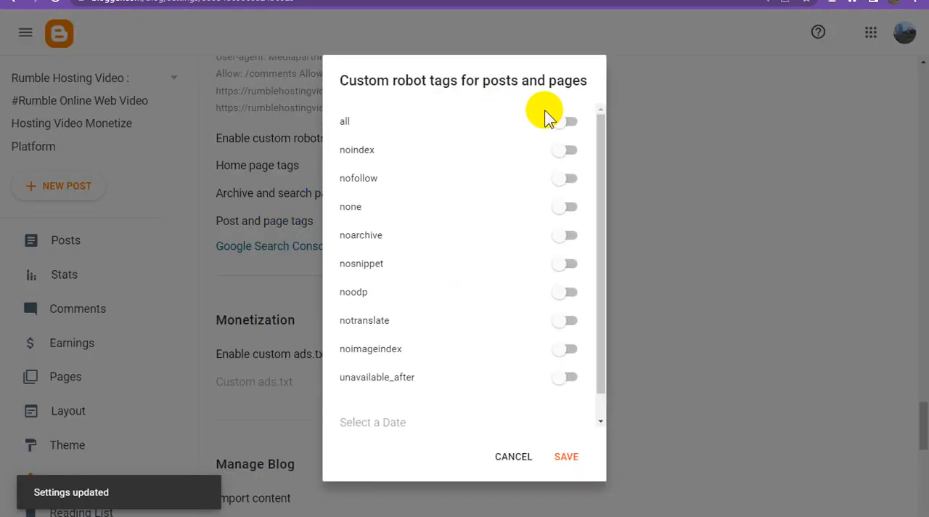
click(561, 121)
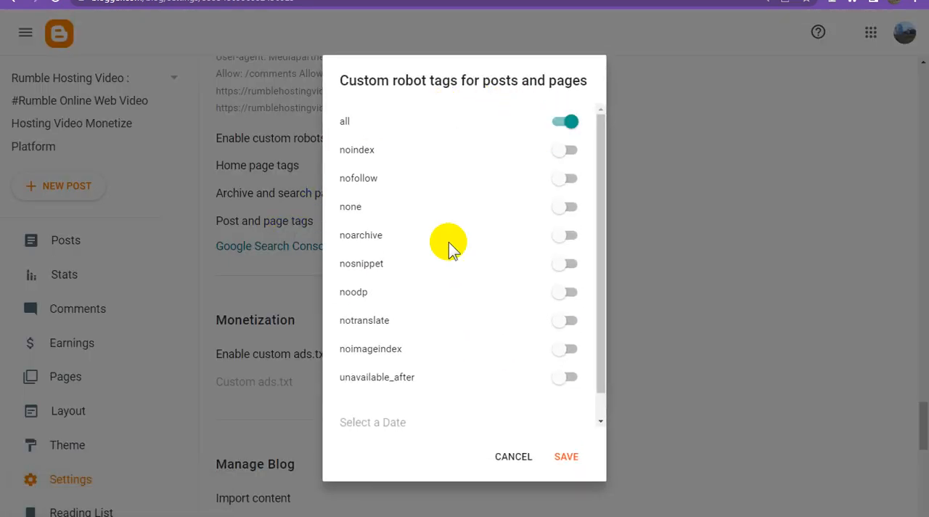
click(565, 292)
click(568, 456)
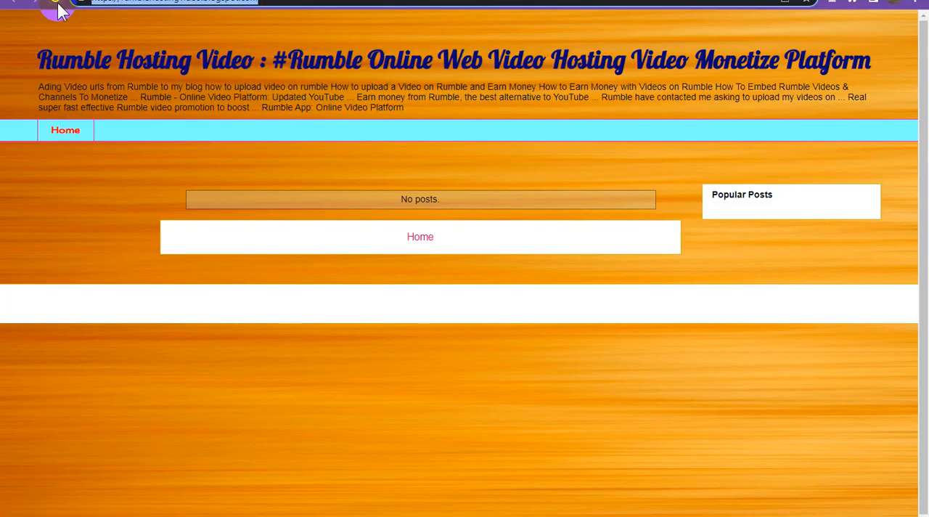
Step: Reload the published blog to view it, and return to the blog's settings
click(57, 3)
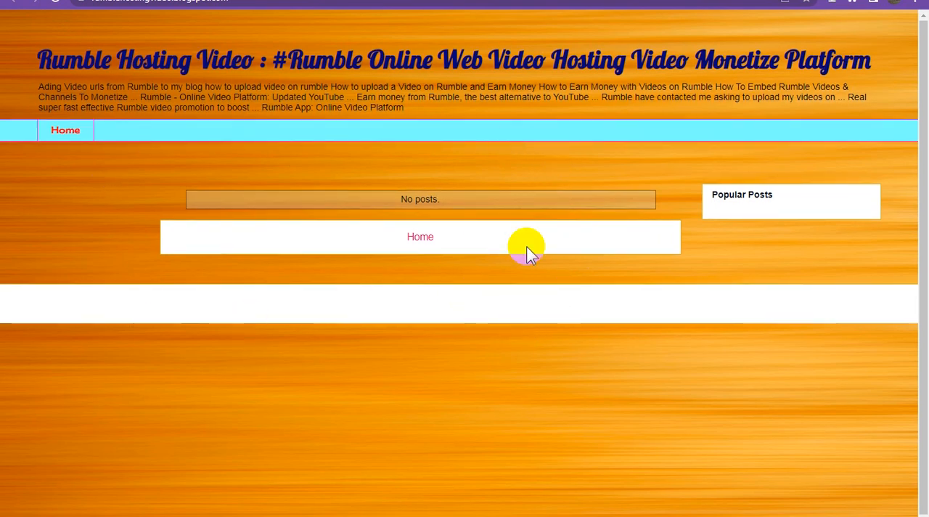
key(ctrl+Tab)
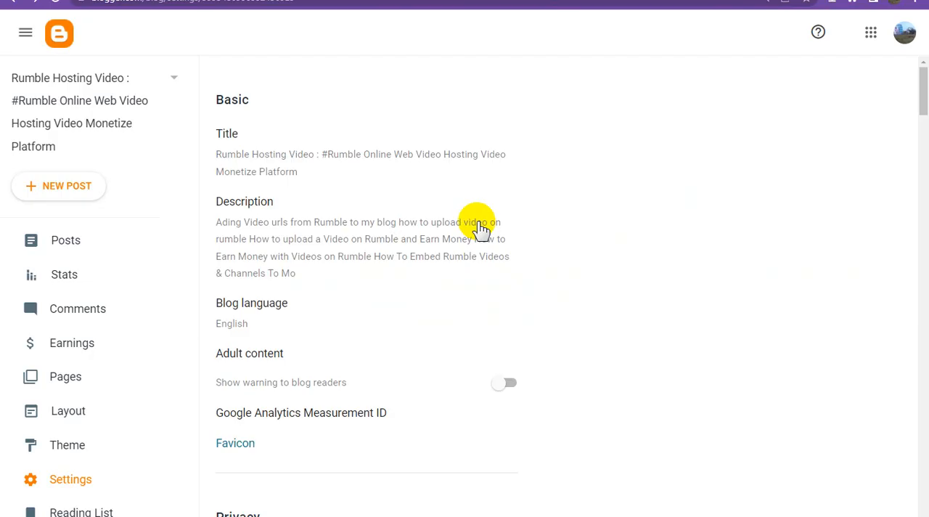
Step: Upload a custom favicon for the blog from the PNG file whose name ends in "Copy.png" and save it
click(251, 444)
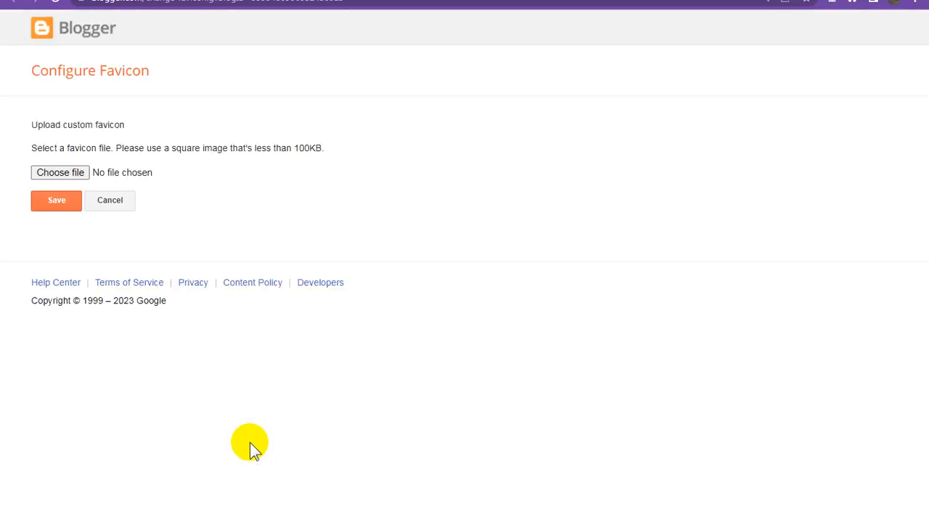
click(249, 442)
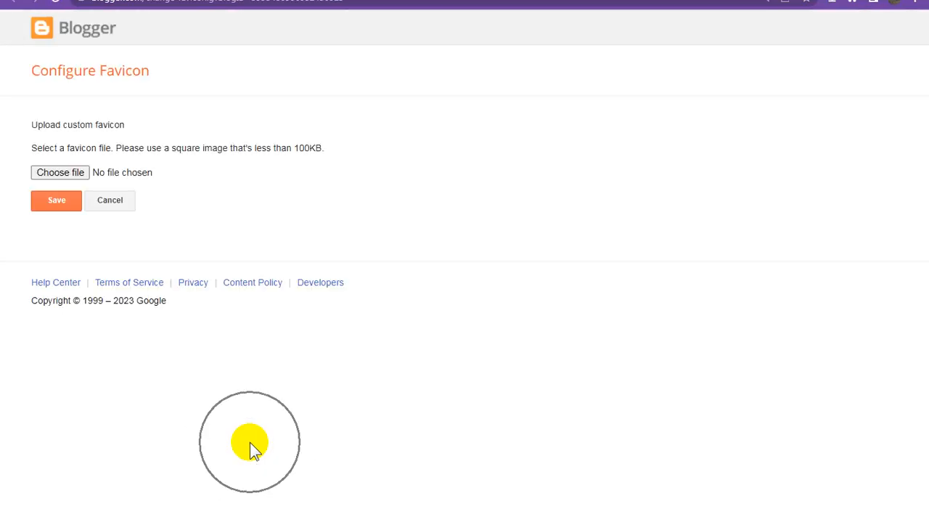
click(71, 172)
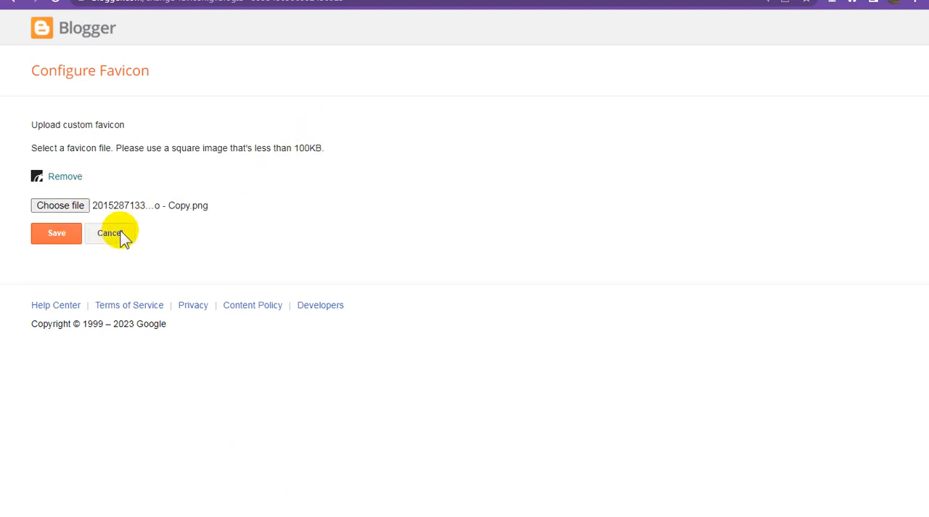
click(60, 234)
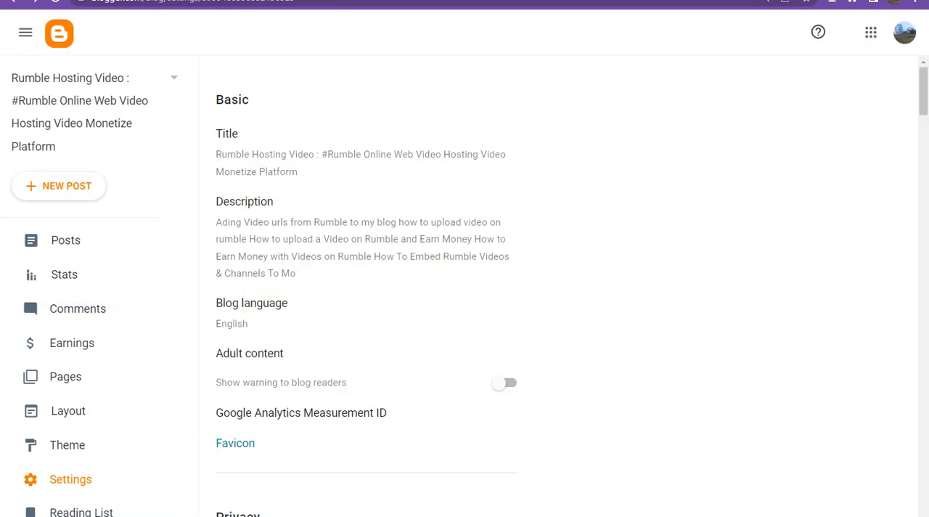
Step: Check the published blog after the favicon upload, and return to Blogger to open the blog's list of posts
click(653, 0)
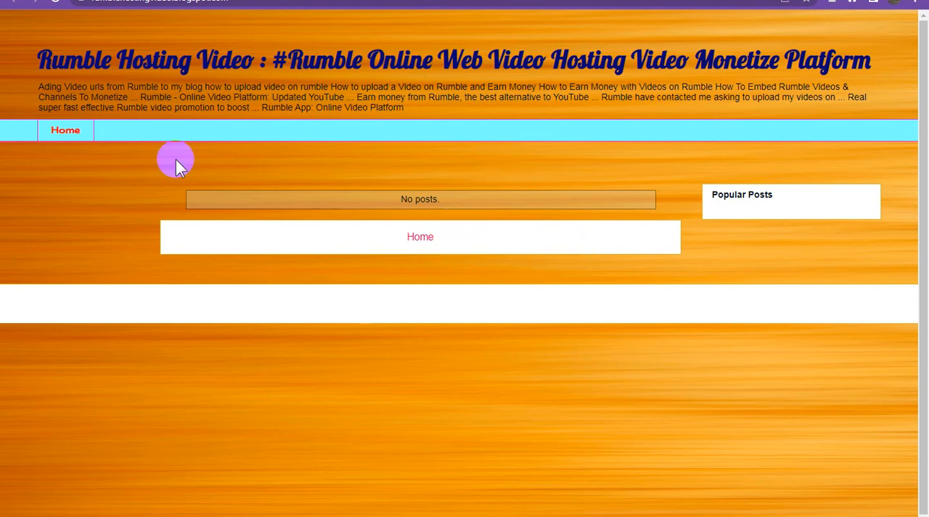
click(563, 0)
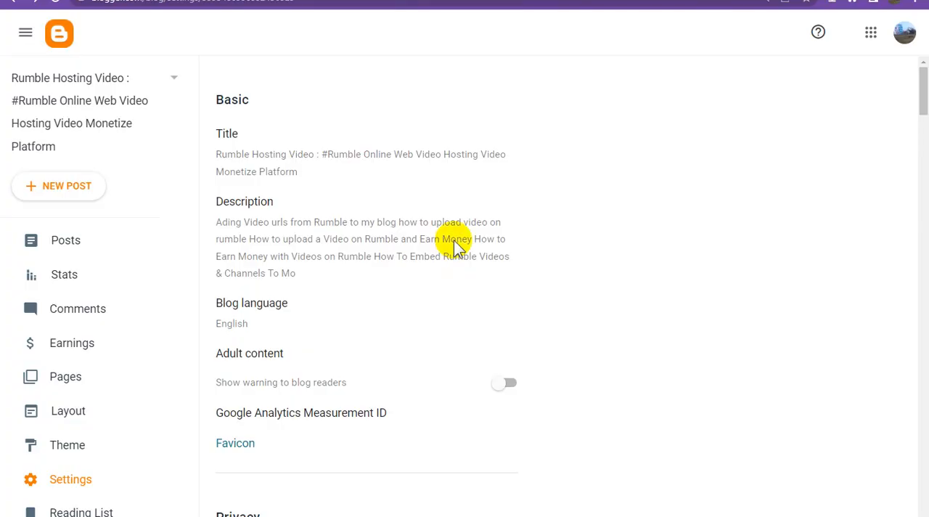
click(77, 242)
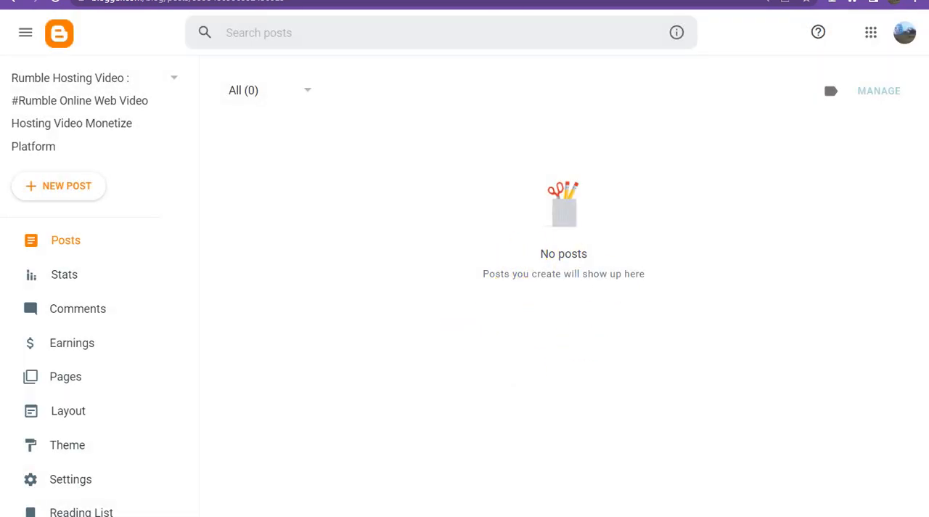
Step: Switch to Rumble and look through the first page of the account's videos, examining their titles and monetization status
click(501, 1)
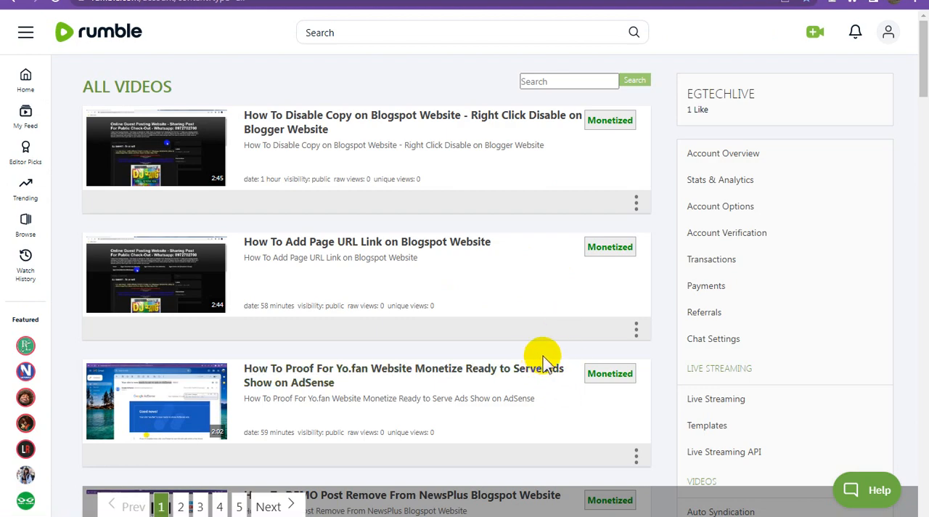
scroll(534, 376, down, 7)
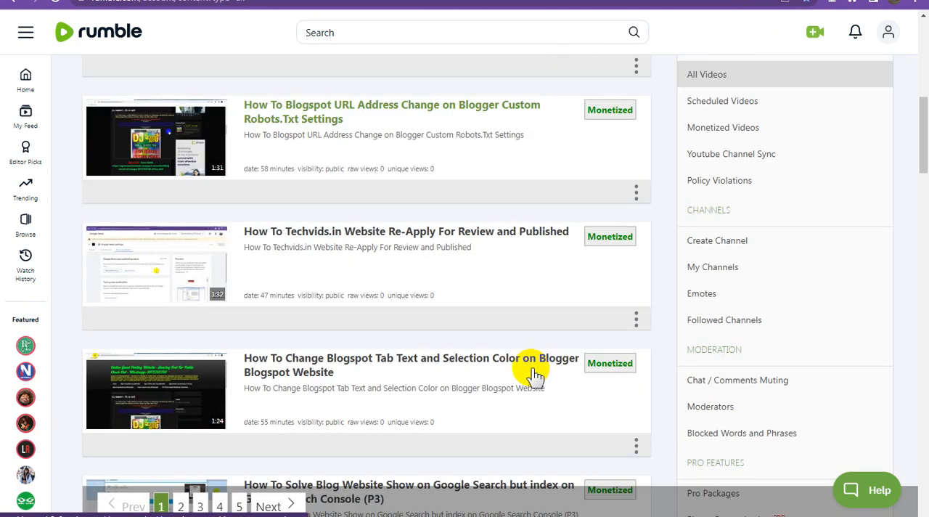
scroll(534, 376, down, 20)
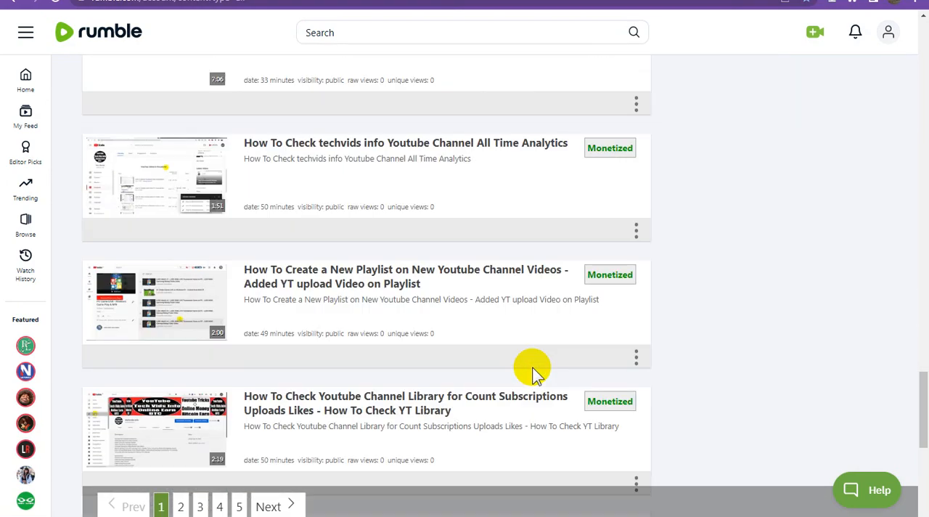
scroll(533, 376, down, 5)
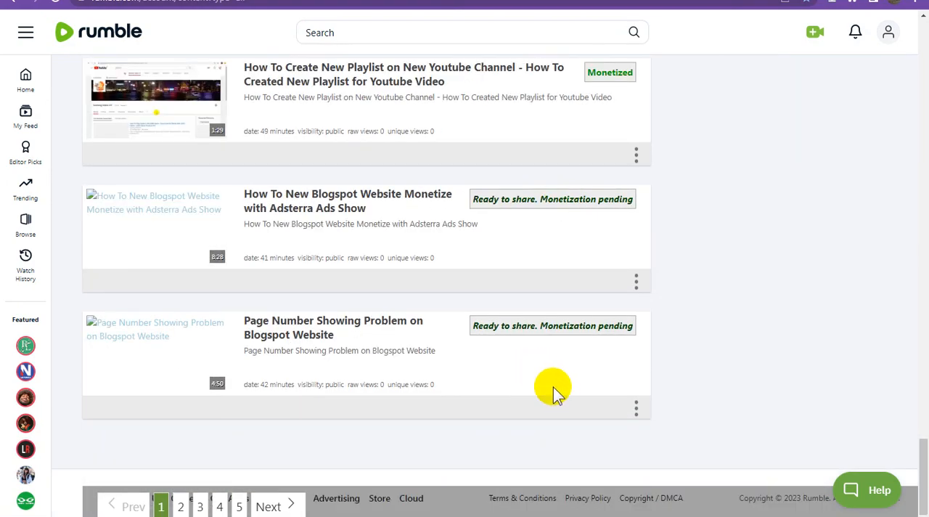
scroll(564, 394, up, 3)
scroll(565, 393, down, 3)
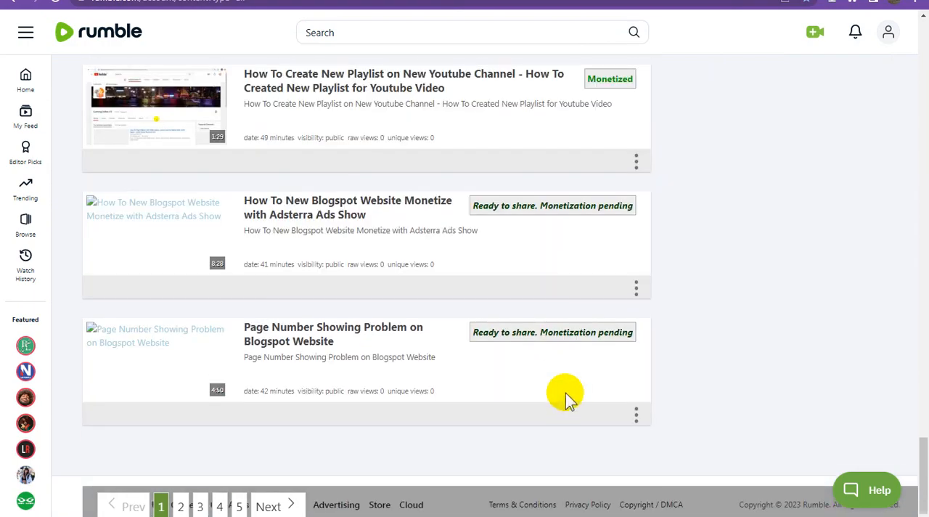
scroll(567, 392, up, 13)
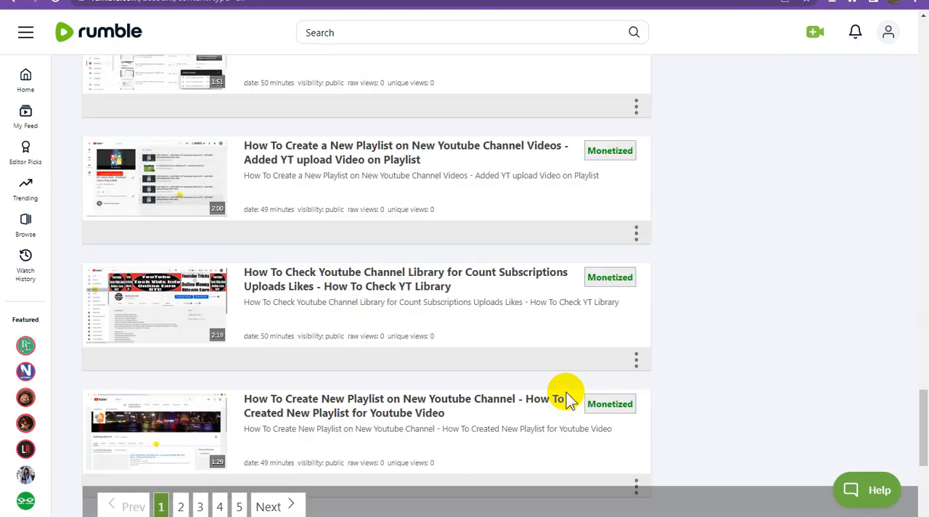
scroll(567, 392, up, 20)
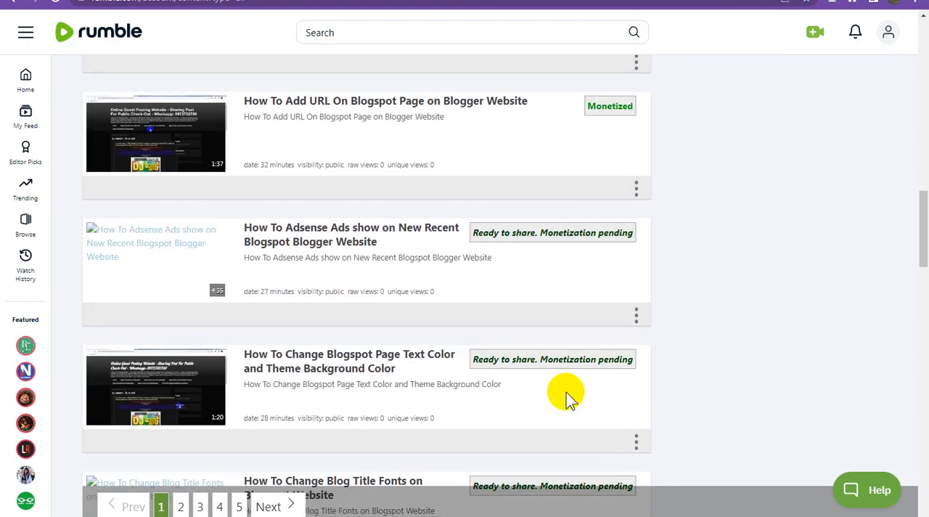
scroll(567, 392, up, 7)
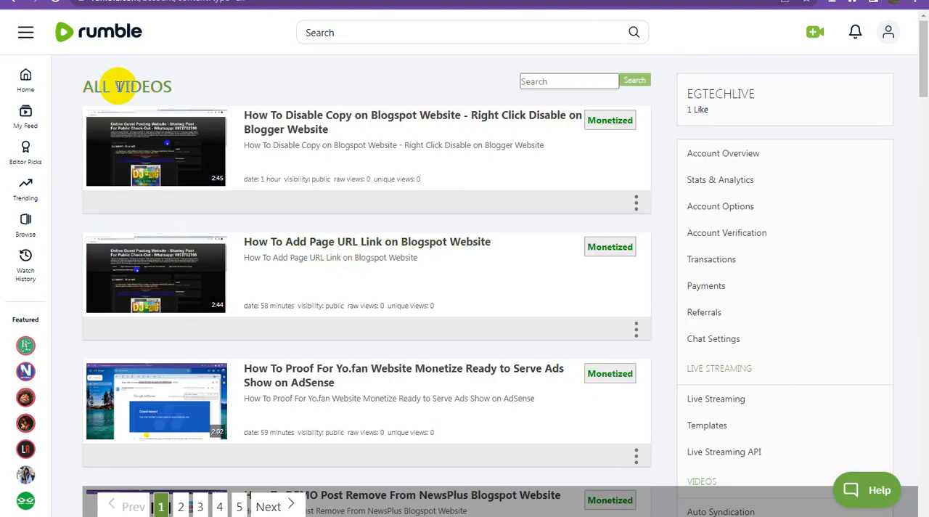
Step: Reload the account's video list on Rumble and open page 5 of it
click(61, 6)
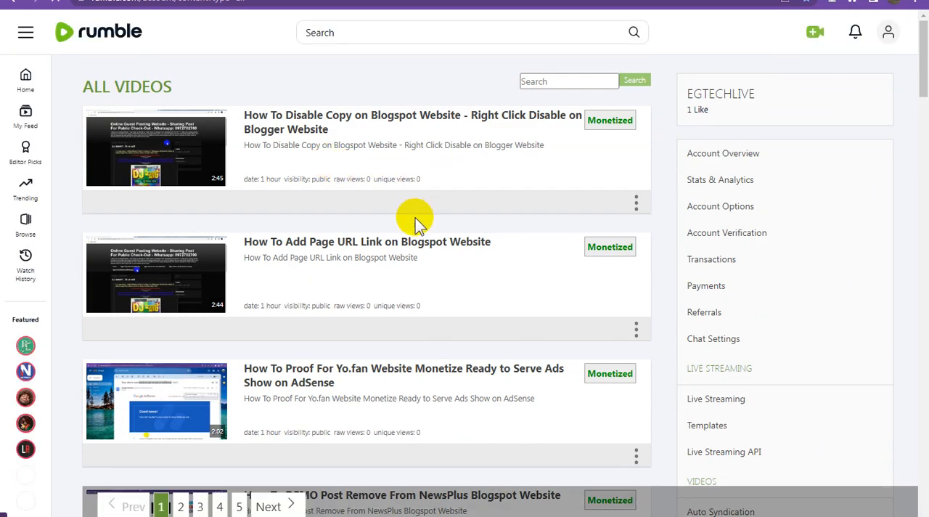
scroll(436, 245, down, 13)
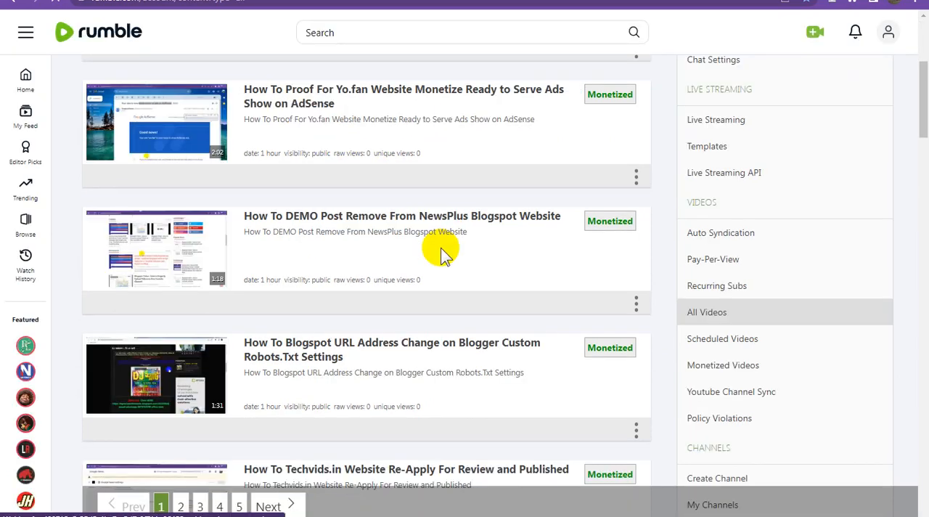
scroll(442, 250, down, 15)
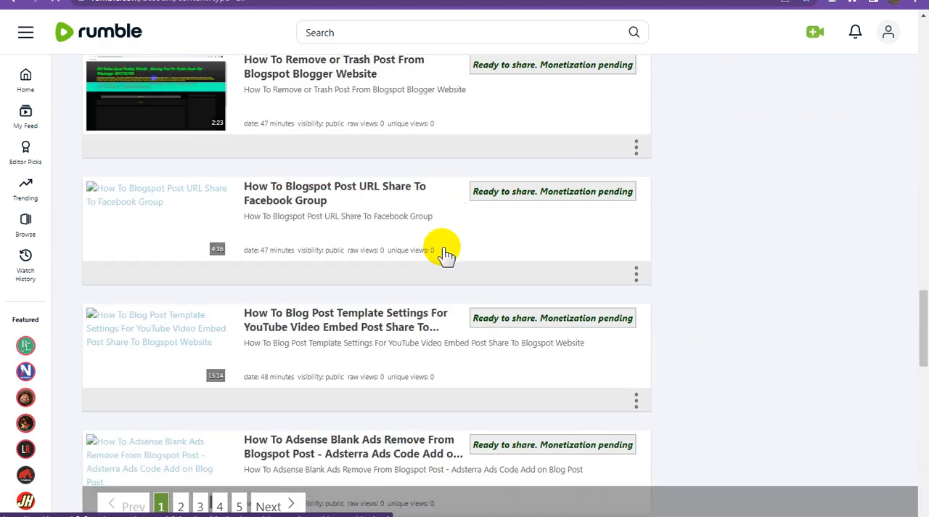
scroll(445, 254, down, 3)
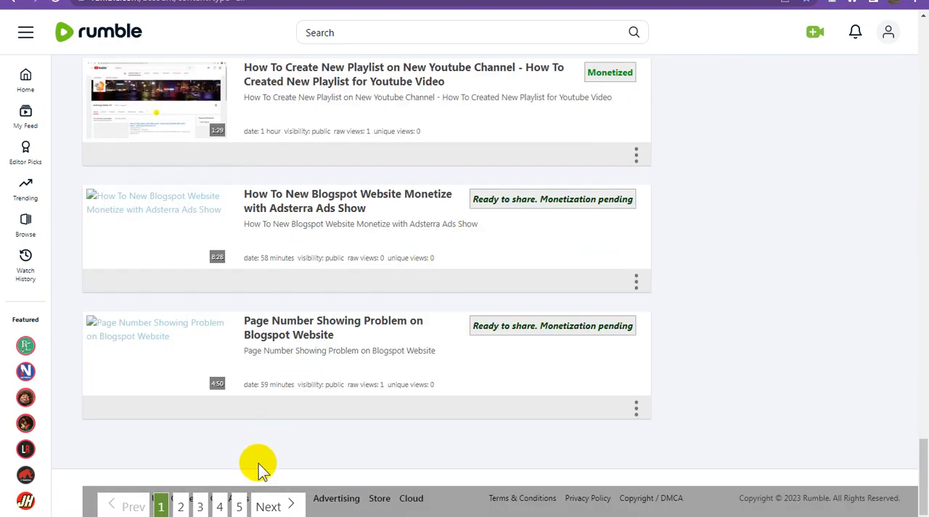
click(242, 507)
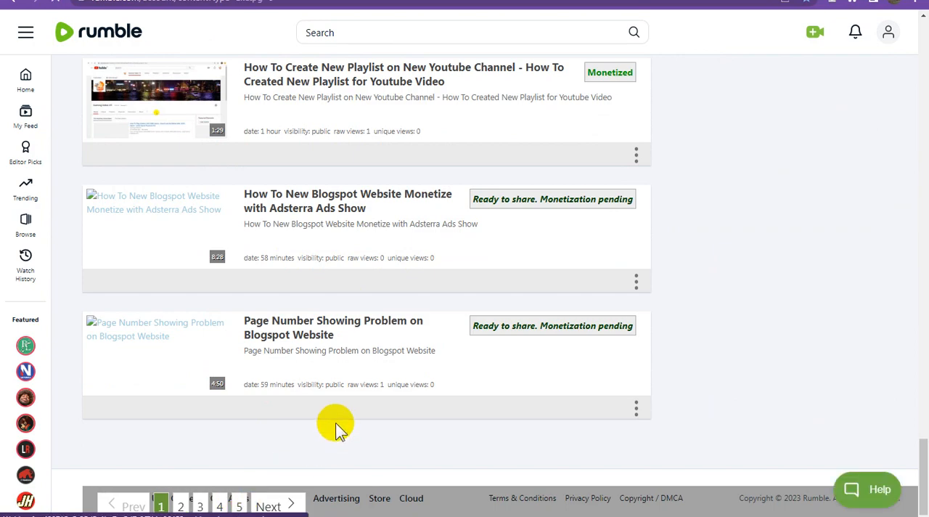
Step: Examine the oldest videos on page 5 and the options available for the last one, to find the first monetized video
scroll(338, 425, down, 10)
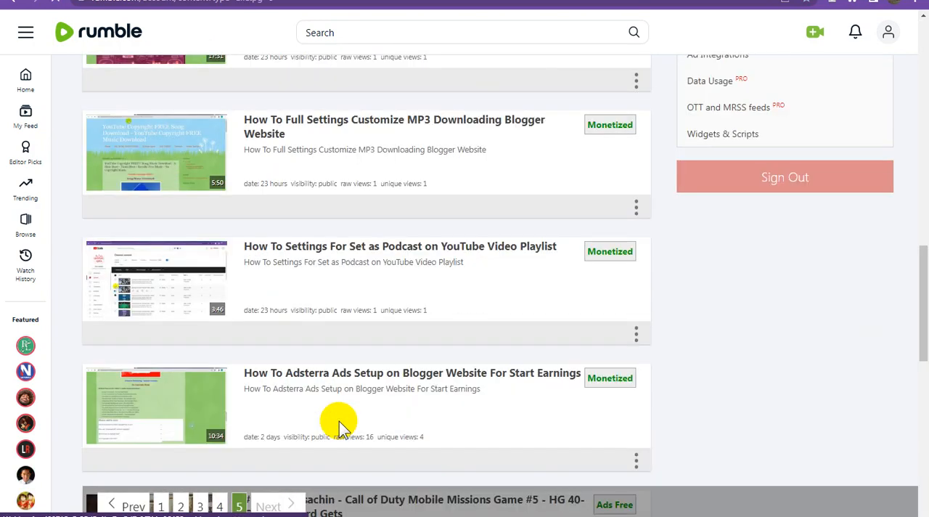
scroll(339, 421, down, 9)
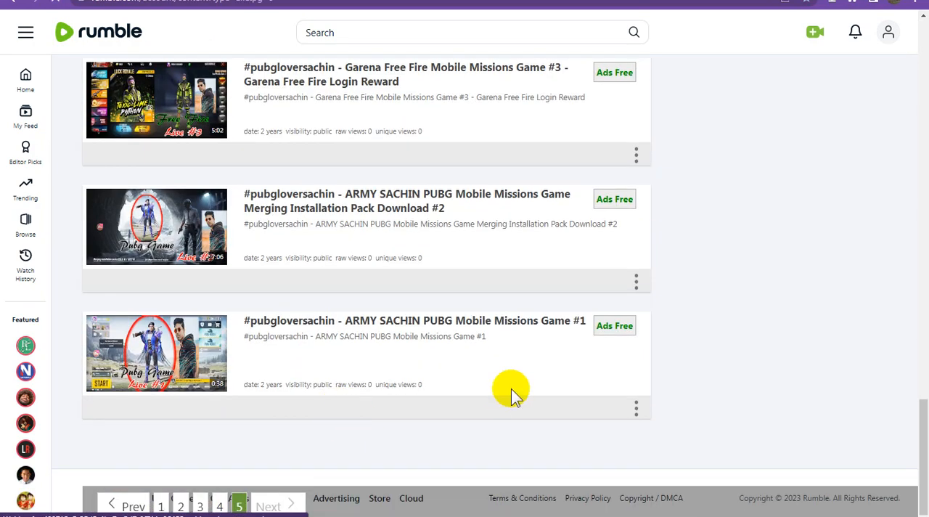
scroll(511, 388, up, 2)
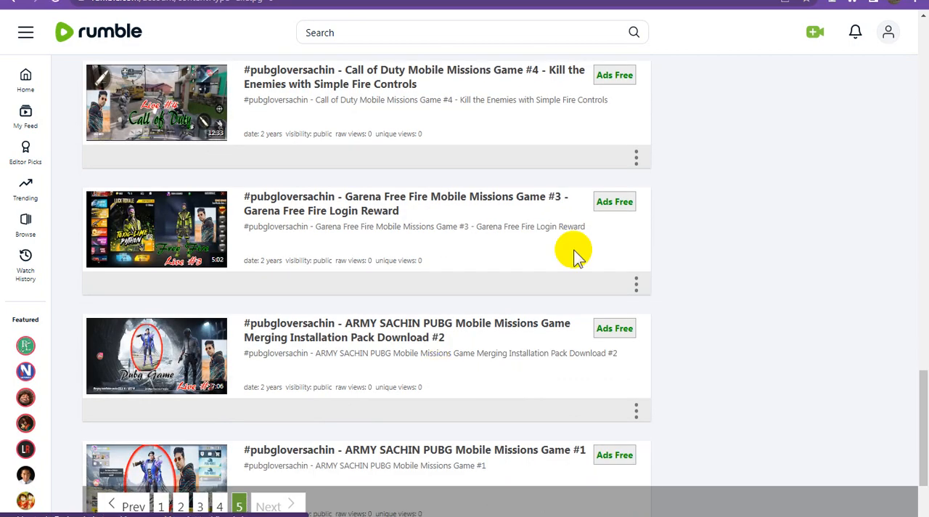
scroll(587, 366, down, 1)
scroll(586, 366, down, 1)
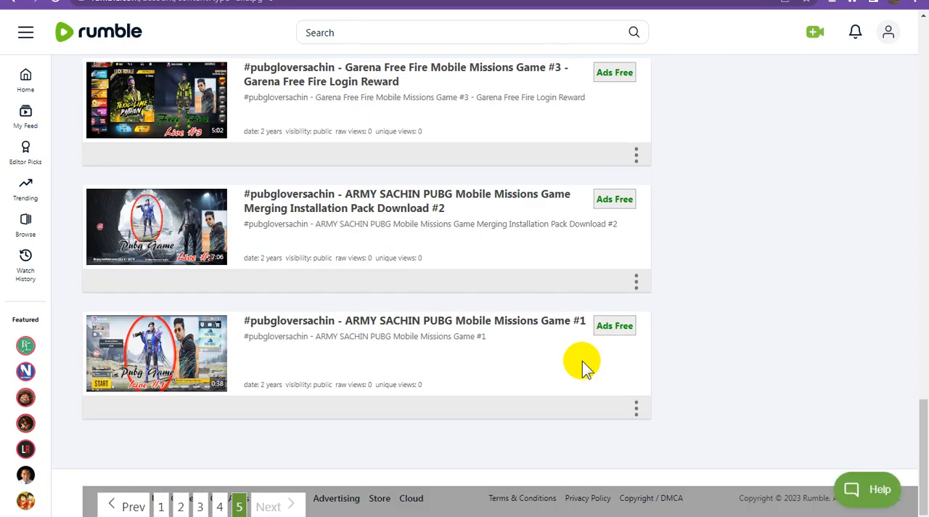
click(637, 408)
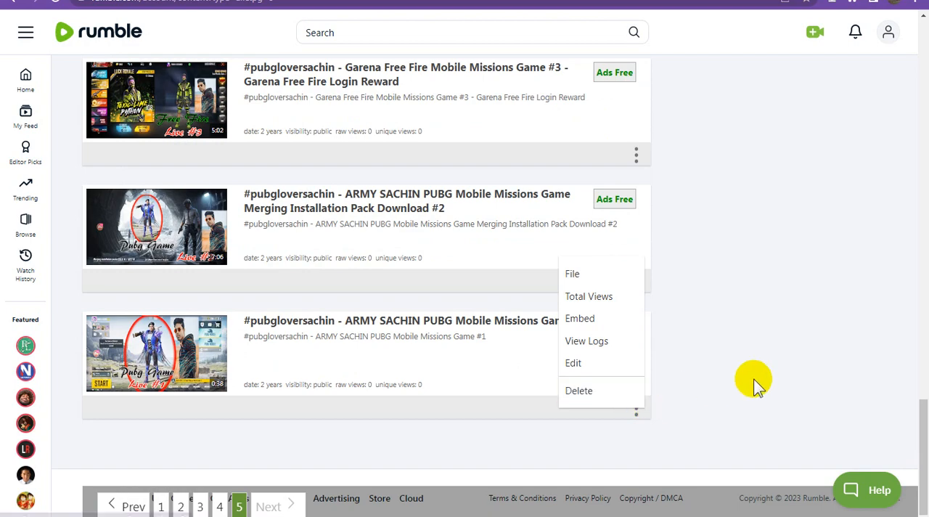
click(778, 374)
scroll(748, 386, up, 4)
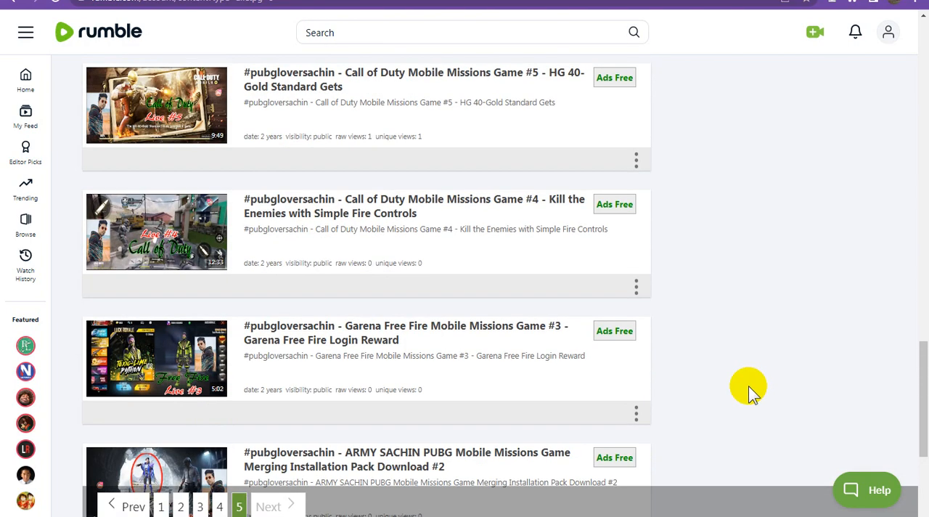
scroll(748, 385, up, 3)
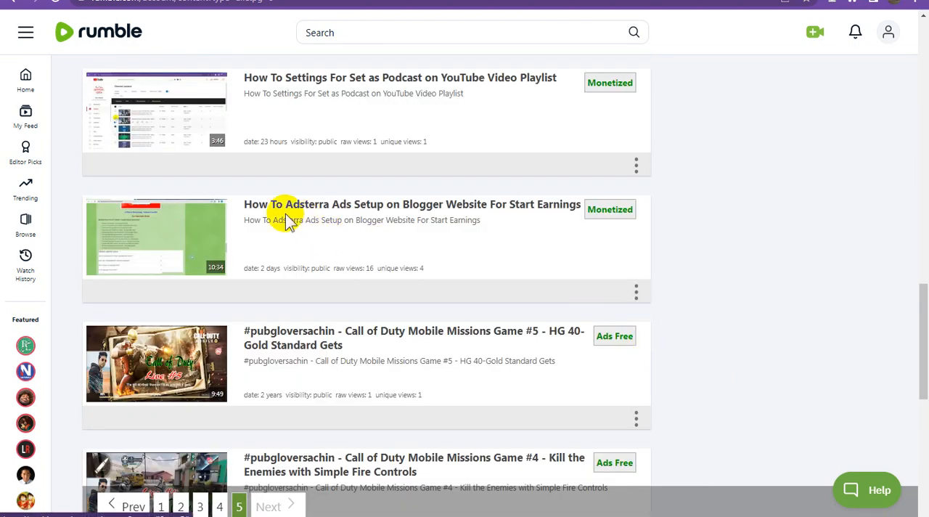
Step: Copy the title and the JavaScript embed code of the "How To Adsterra Ads Setup on Blogger Website For Start Earnings" video
click(244, 205)
drag(245, 204, 582, 209)
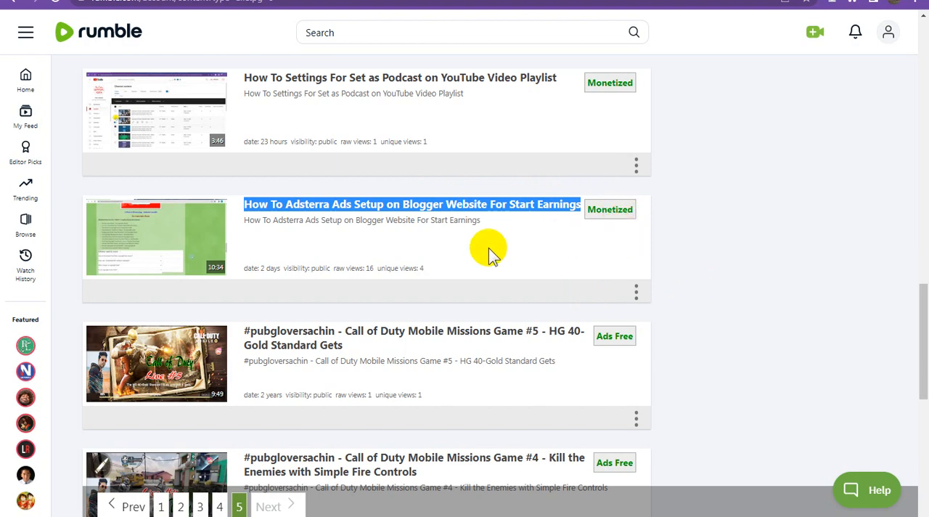
click(637, 293)
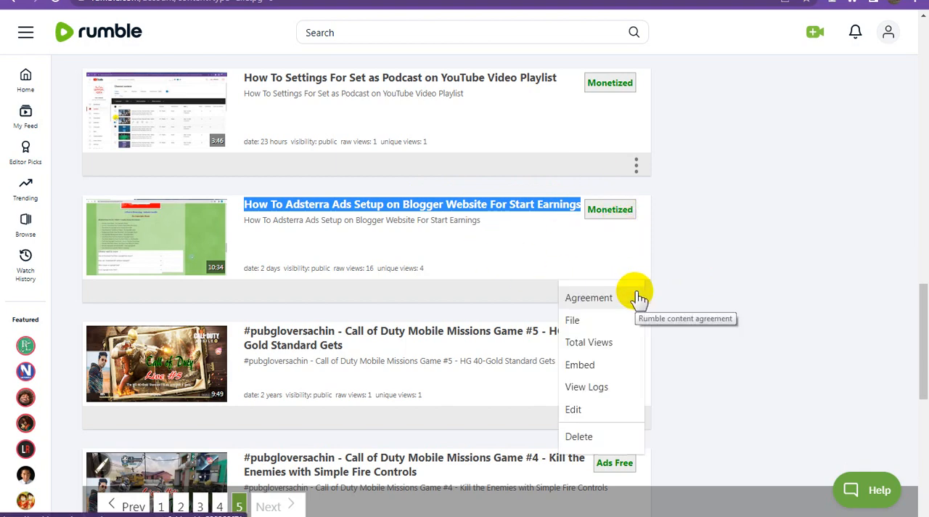
click(591, 365)
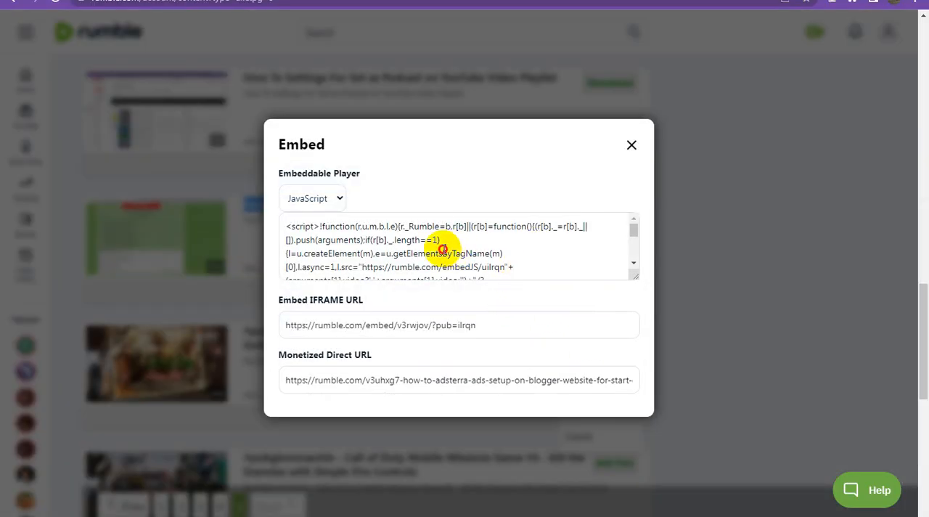
click(443, 249)
right_click(392, 240)
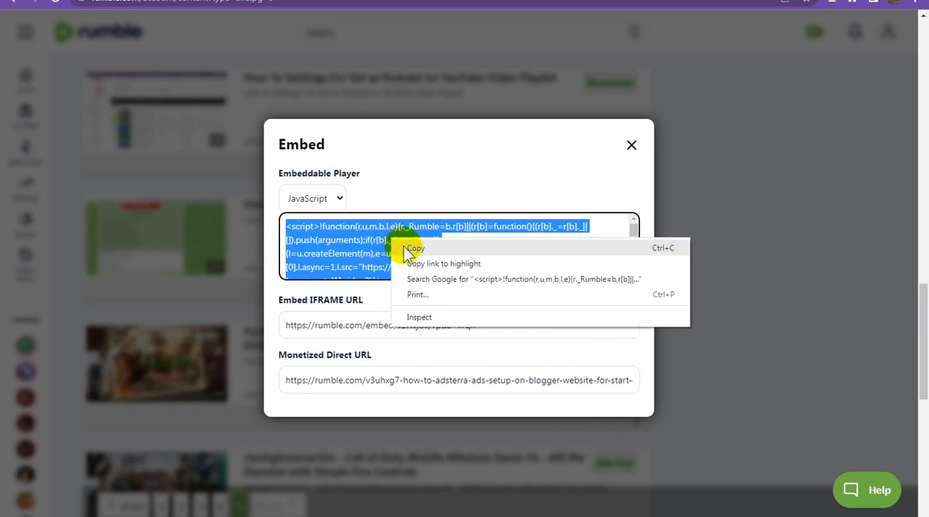
click(435, 247)
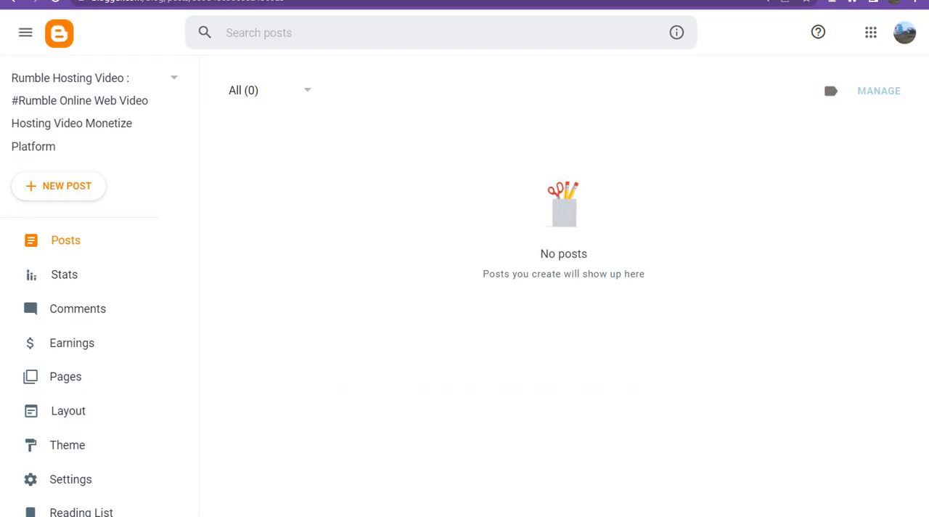
Step: Create a new post in Blogger, replace its HTML with the copied Rumble embed code, and return to Compose view
click(104, 193)
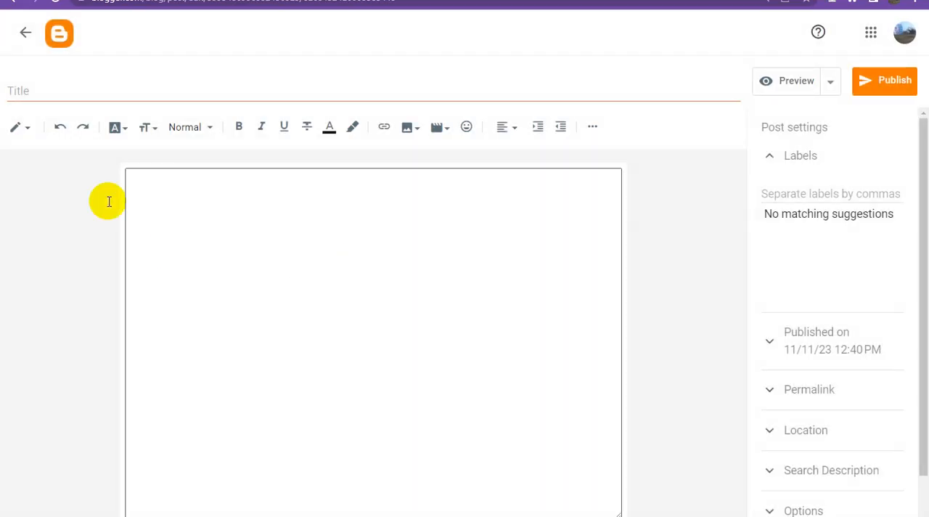
click(29, 134)
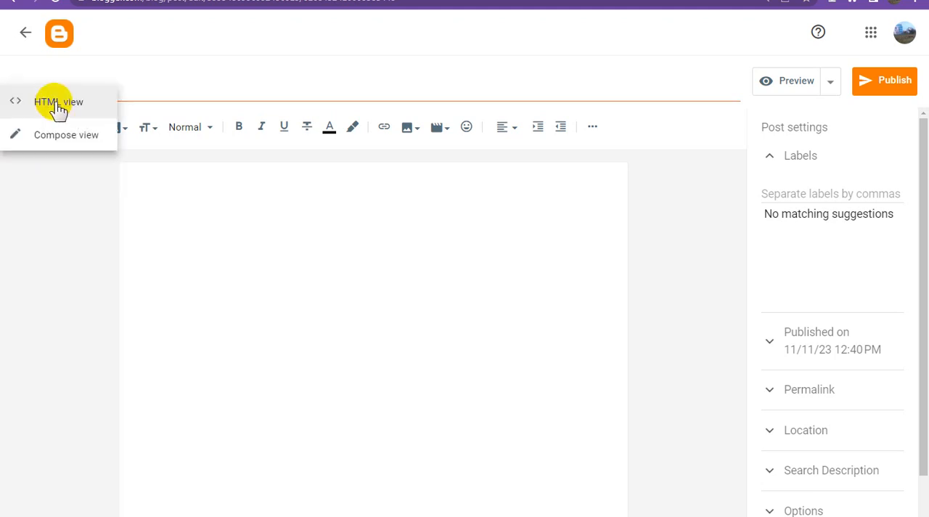
click(58, 108)
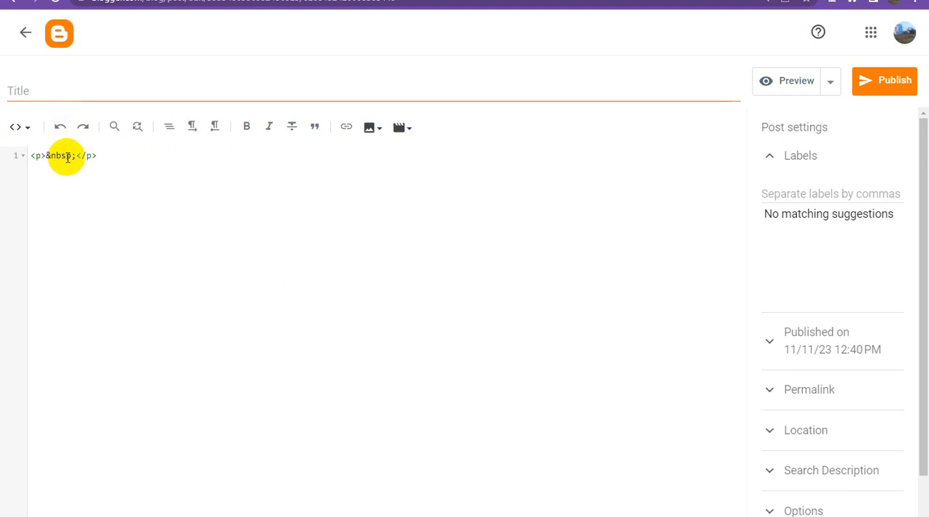
key(ctrl+a)
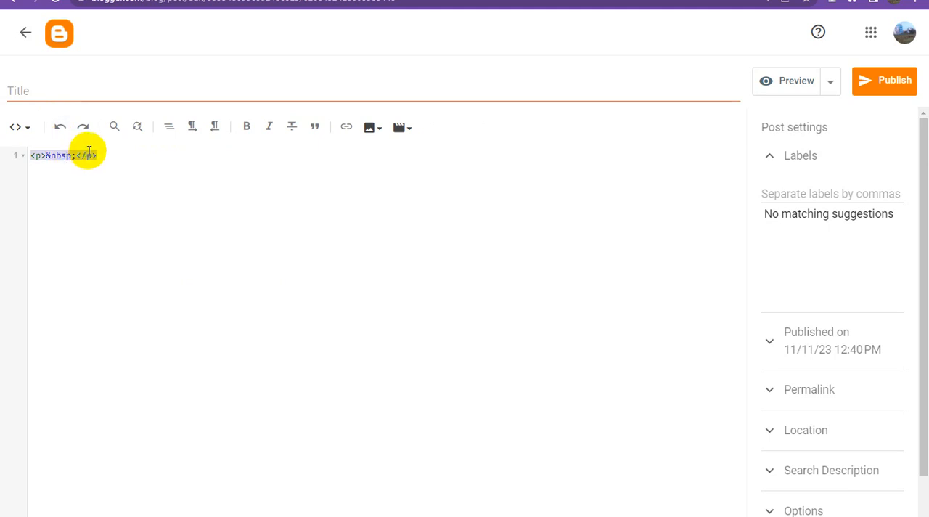
key(ctrl+v)
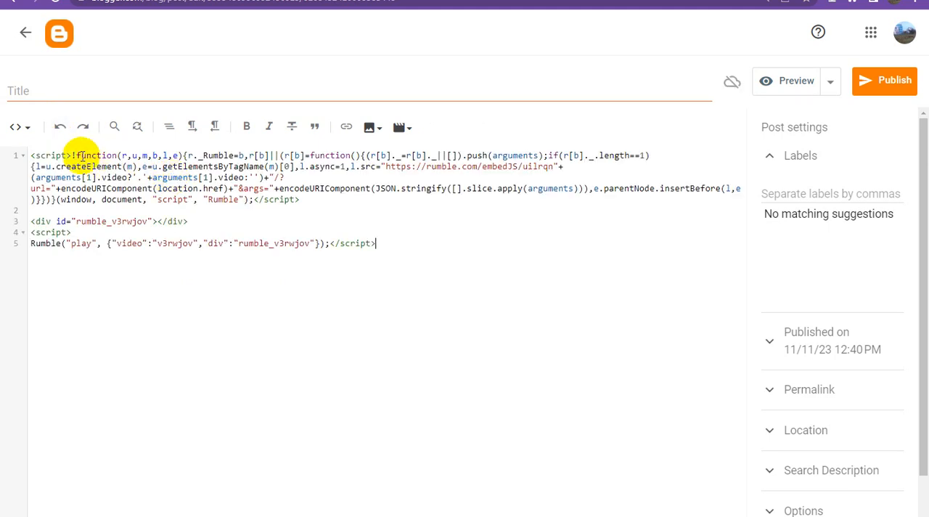
click(17, 128)
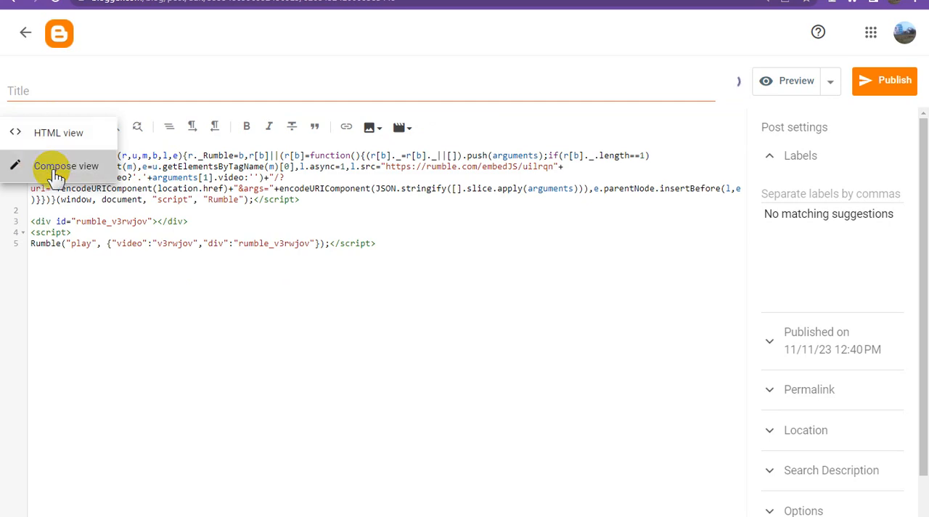
click(56, 172)
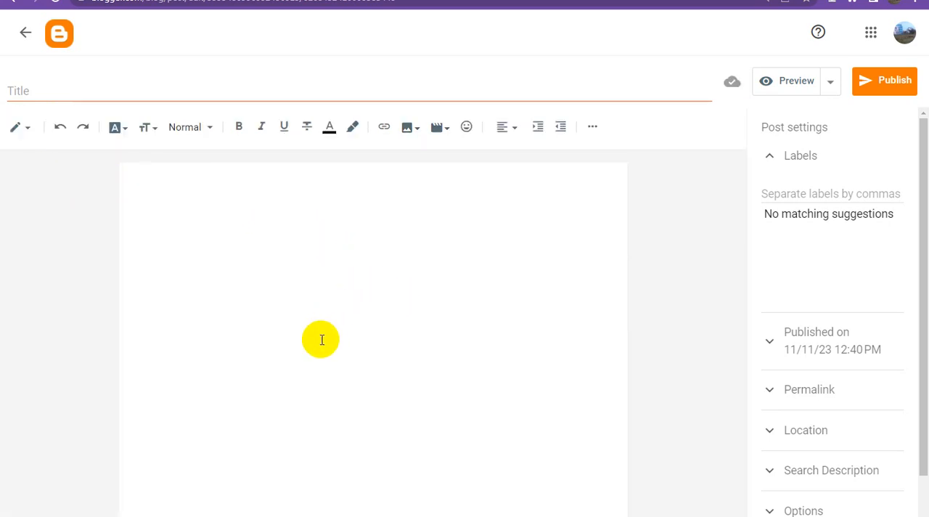
Step: Title the post "Rumble Hosting Video : How To Adsterra Ads Setup on Blogger Website For Start Earnings" from the Notepad text and label it "Rumble Hosting Video"
key(alt+Tab)
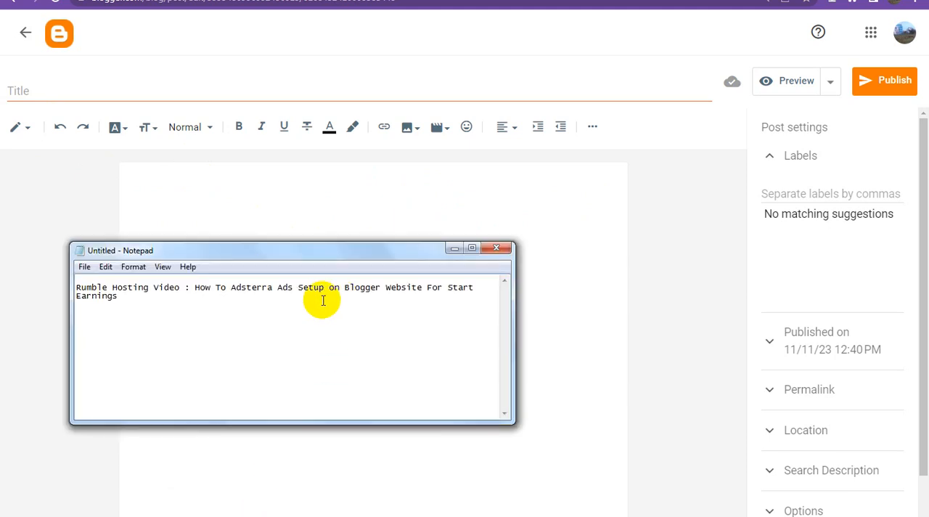
drag(131, 297, 69, 290)
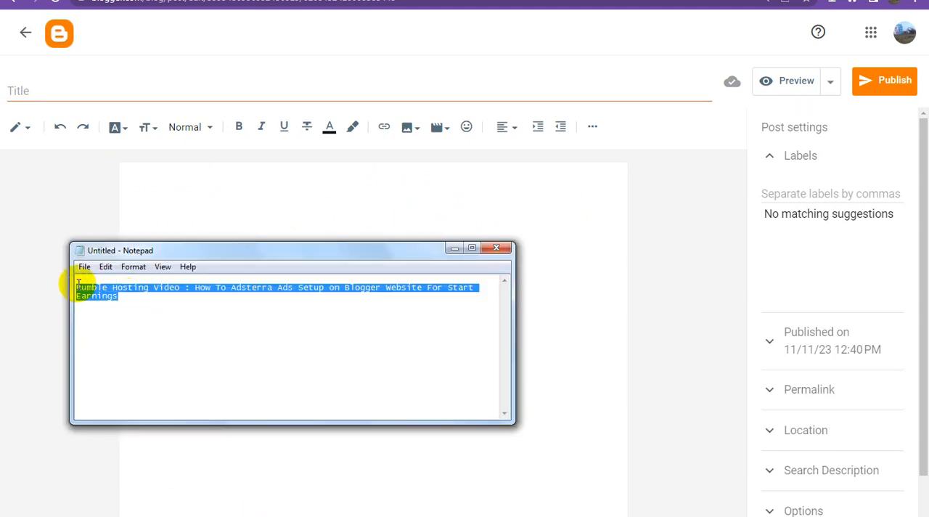
click(175, 89)
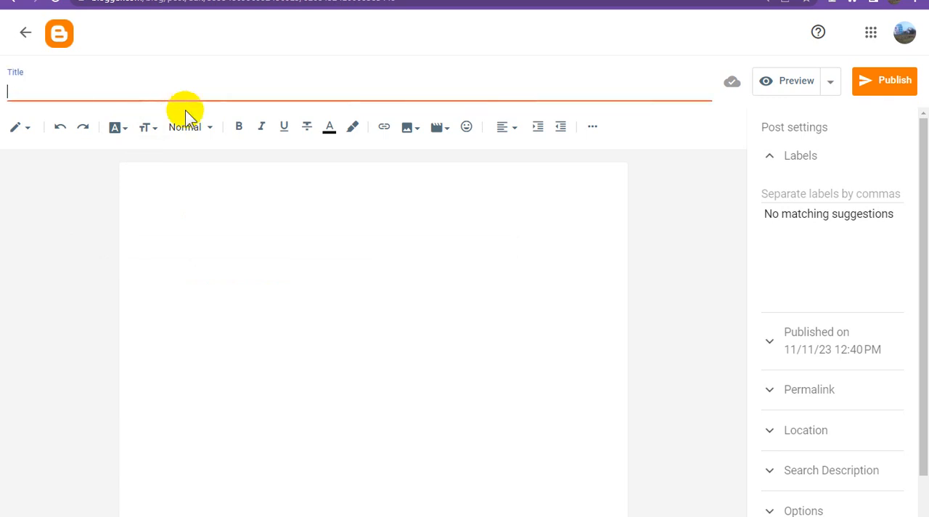
key(ctrl+v)
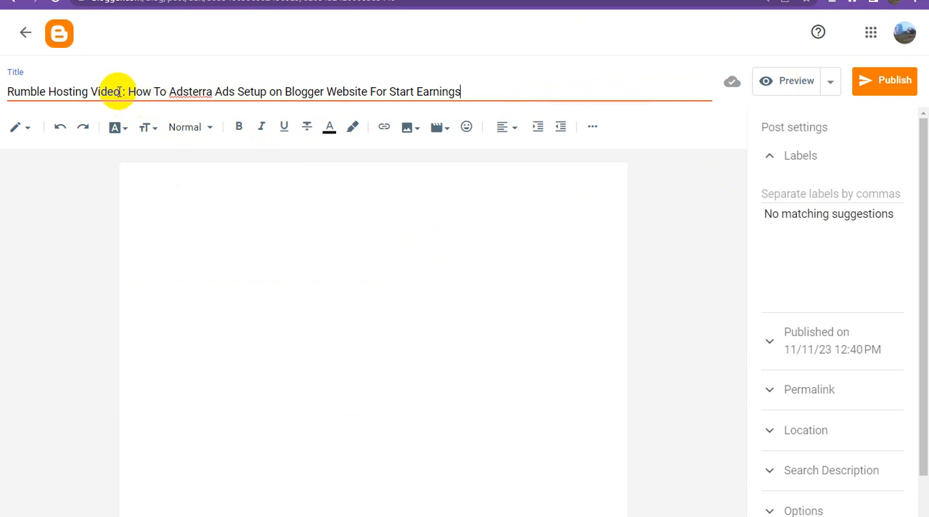
drag(120, 92, 6, 88)
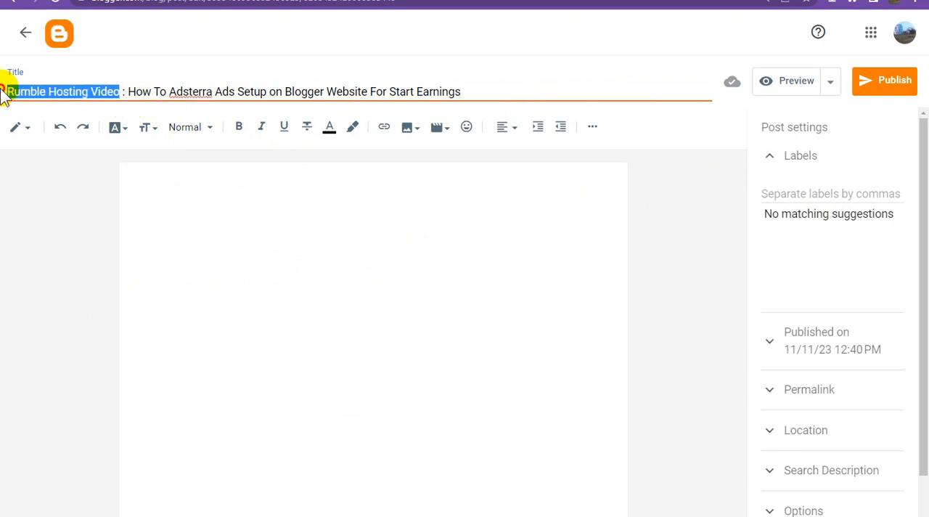
click(799, 189)
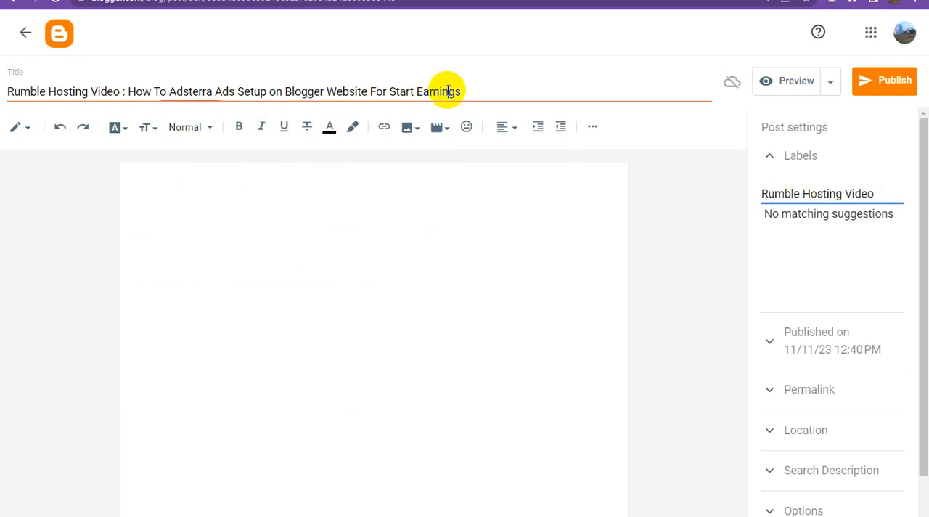
Step: Copy the full post title into the post's search description and publish the post to the blog
triple_click(448, 91)
key(ctrl+c)
scroll(845, 341, down, 1)
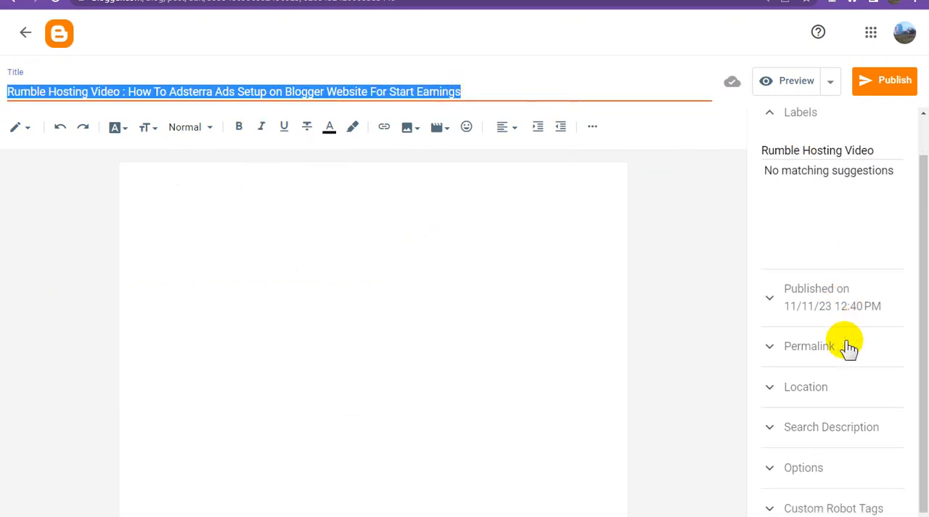
click(844, 408)
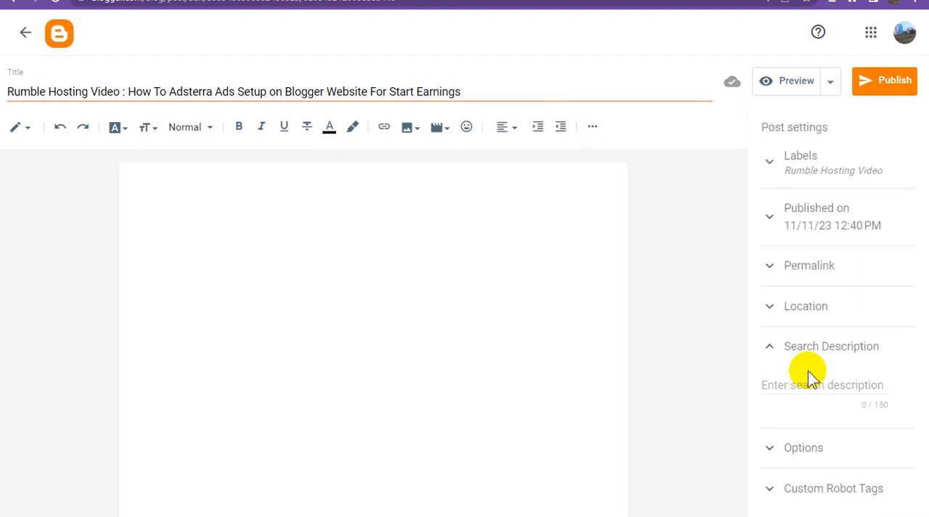
click(808, 384)
key(ctrl+v)
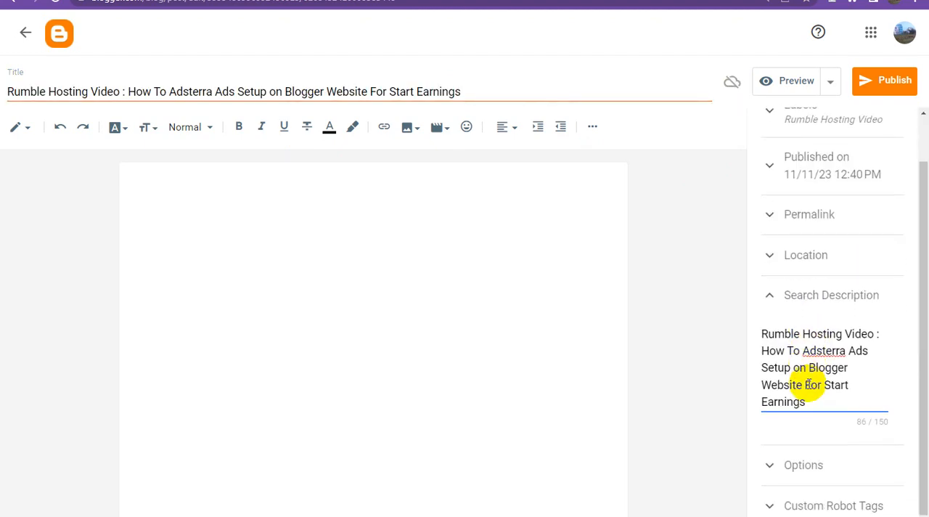
click(828, 295)
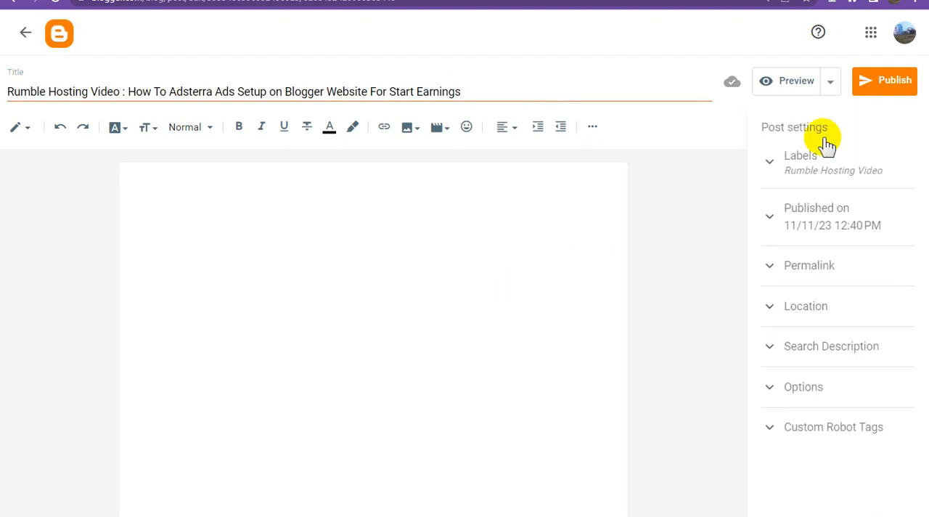
click(877, 86)
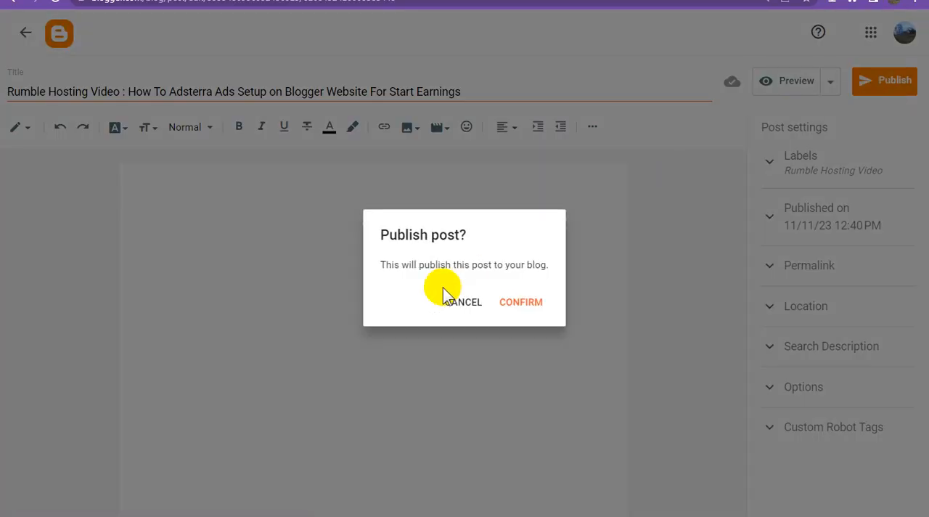
click(524, 305)
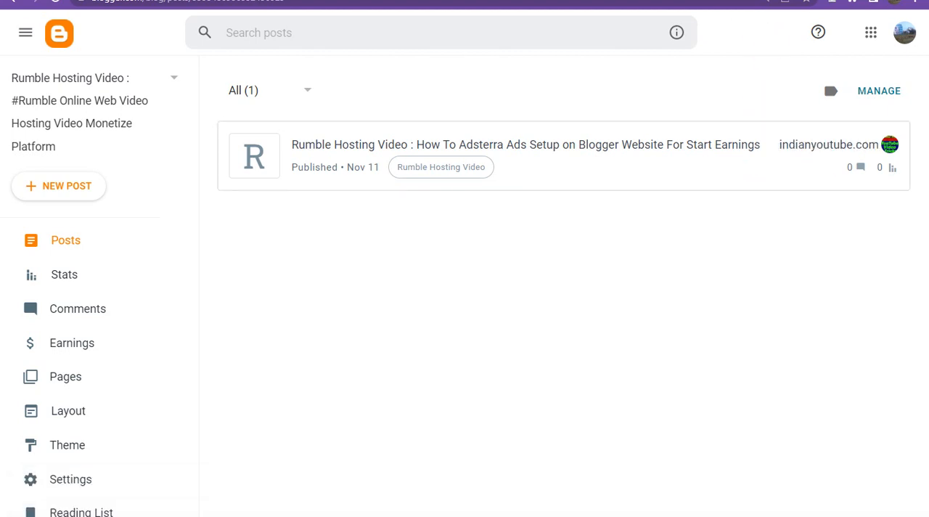
Step: Reload the live Rumble Hosting Video blog and examine how the published Adsterra post and its embedded video appear
click(659, 1)
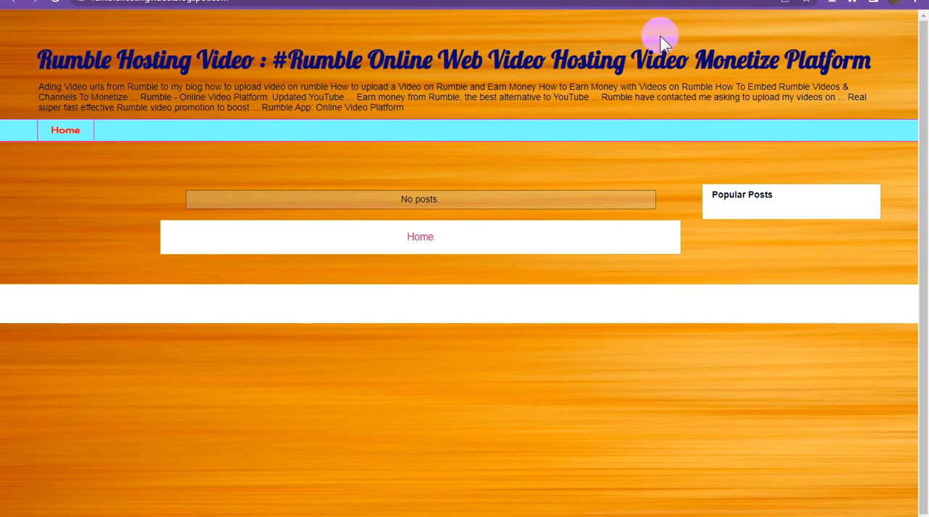
click(55, 5)
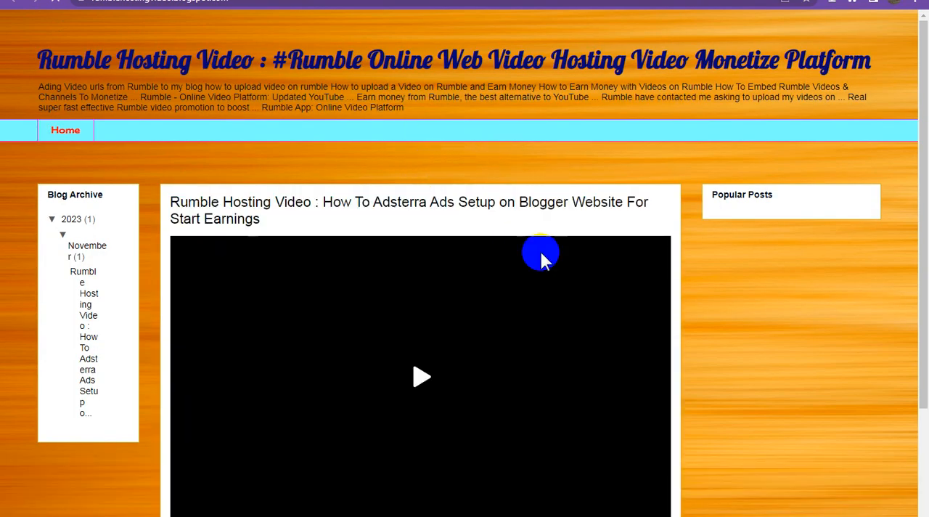
scroll(731, 333, down, 3)
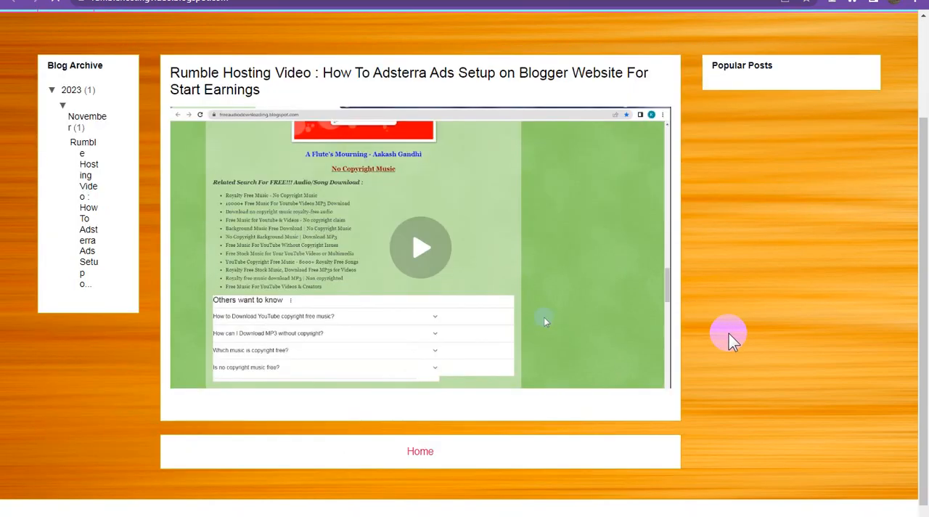
scroll(722, 348, down, 1)
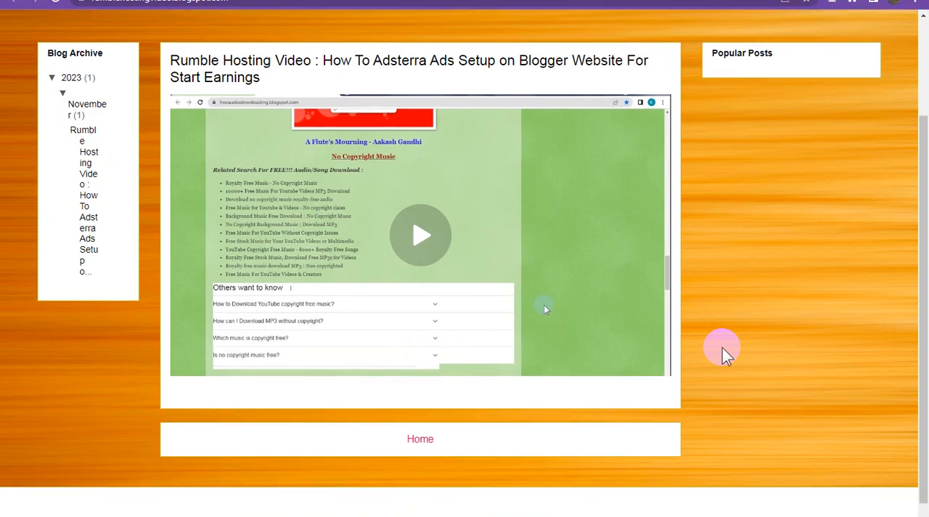
scroll(722, 348, up, 3)
scroll(723, 348, down, 3)
scroll(723, 348, up, 3)
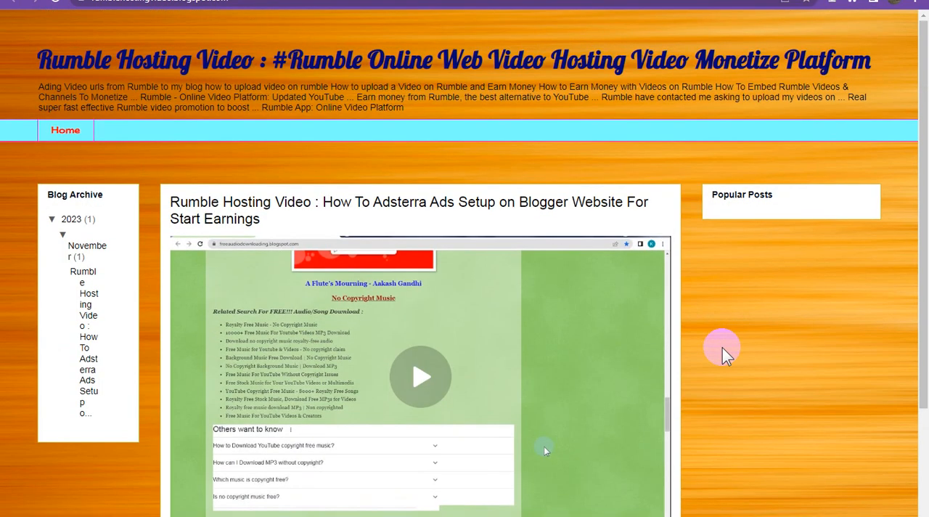